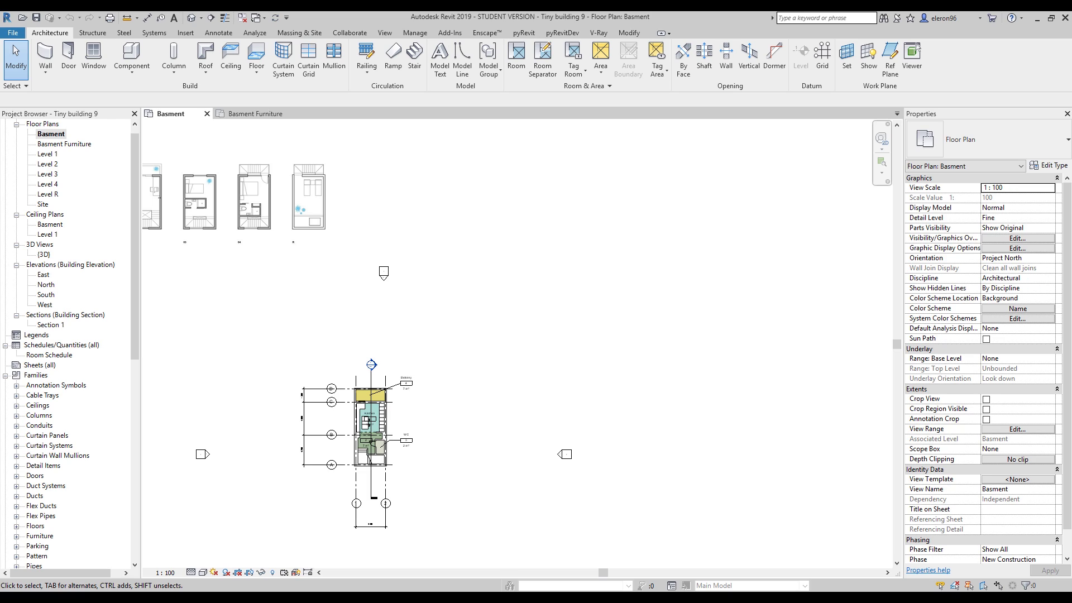
Assign the Rooms G view template to the Basment floor plan.
scroll(434, 509, up, 4)
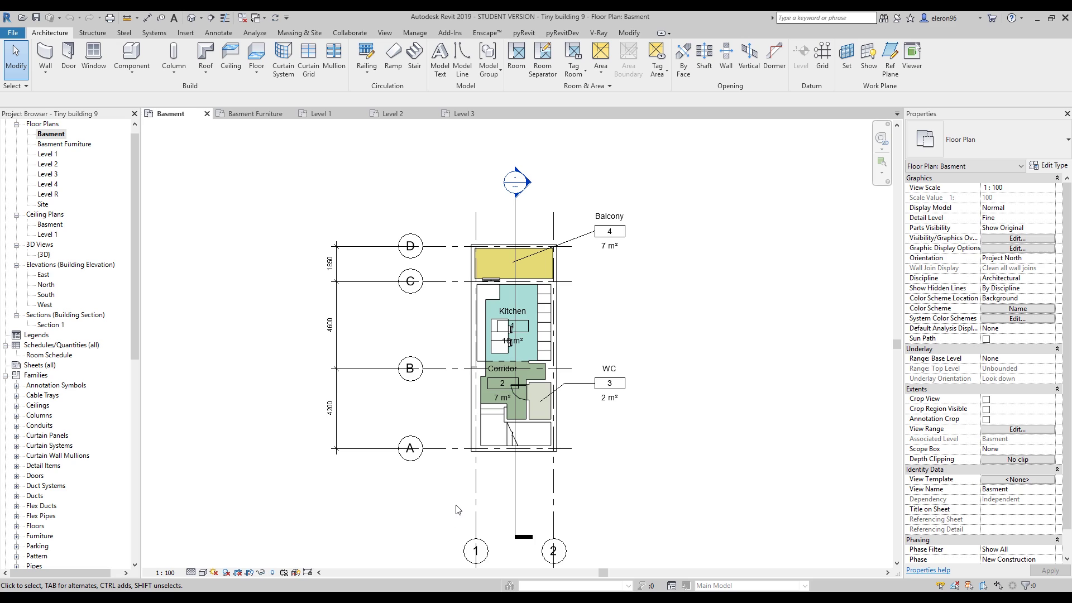
click(1007, 480)
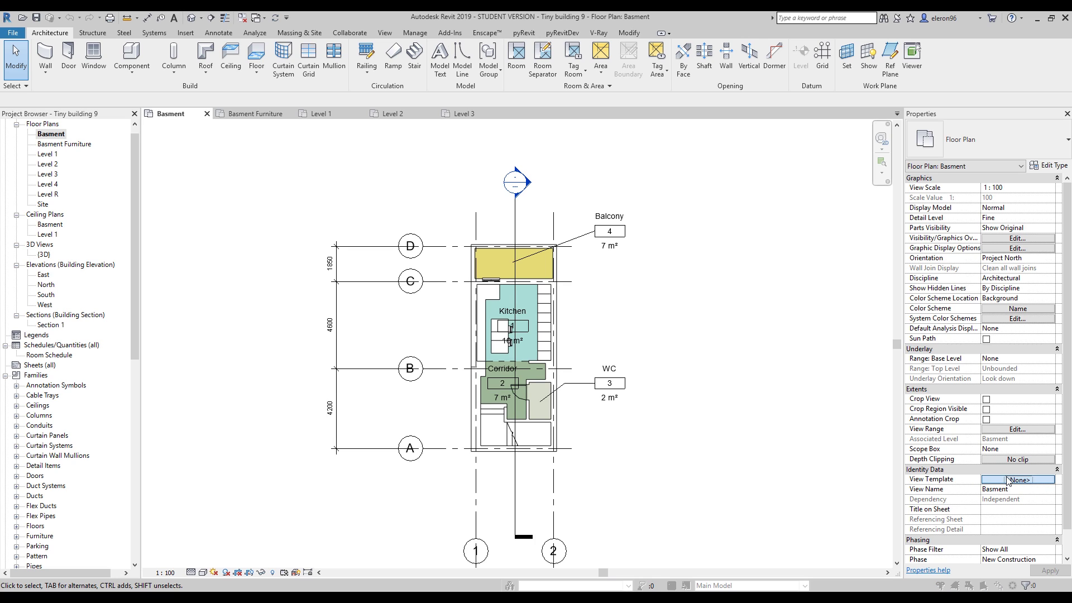
click(388, 291)
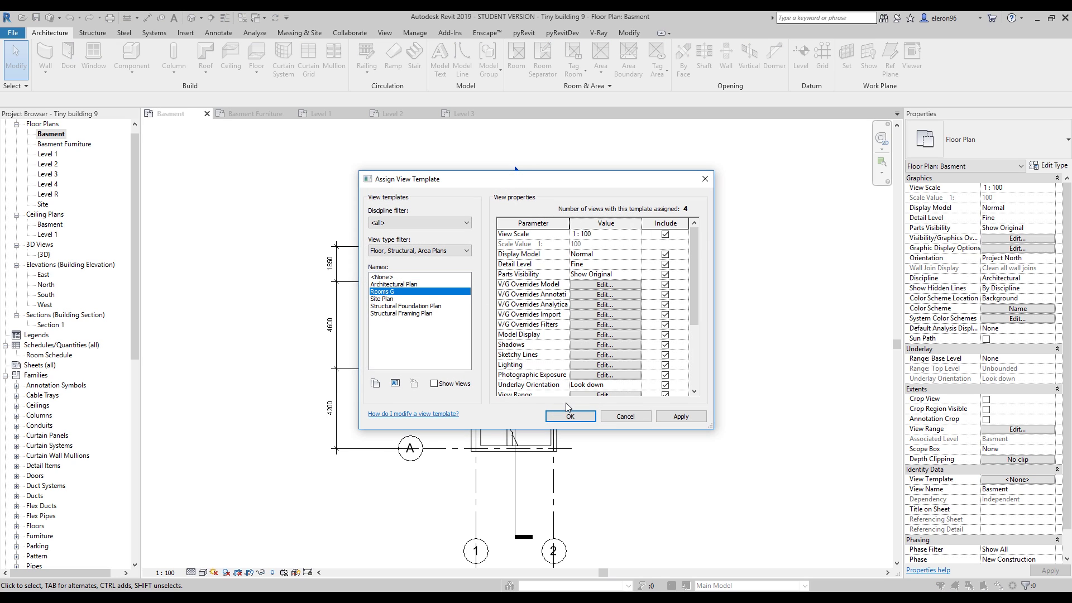
click(575, 417)
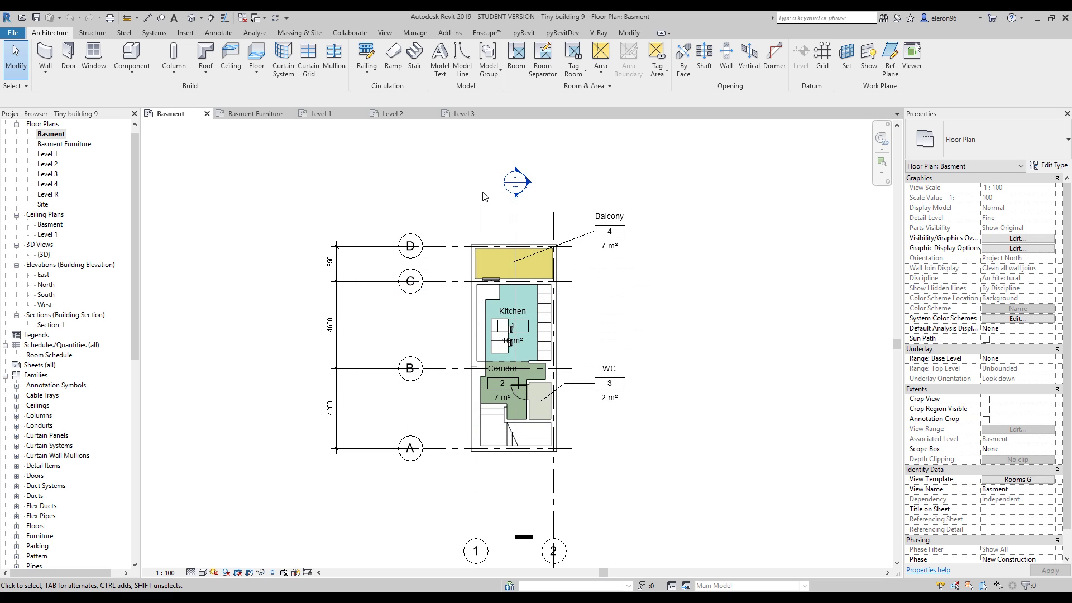
Open the model visibility overrides of the Rooms G view template and expand the Stairs subcategories.
scroll(553, 448, up, 2)
middle_drag(594, 410, 636, 422)
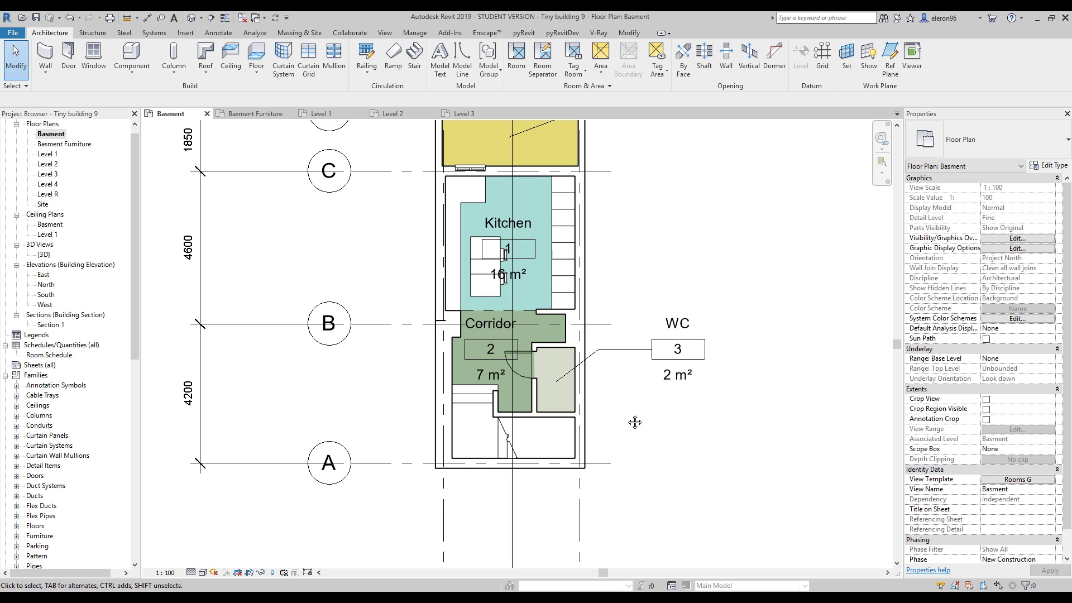
middle_drag(614, 448, 612, 450)
scroll(608, 452, up, 2)
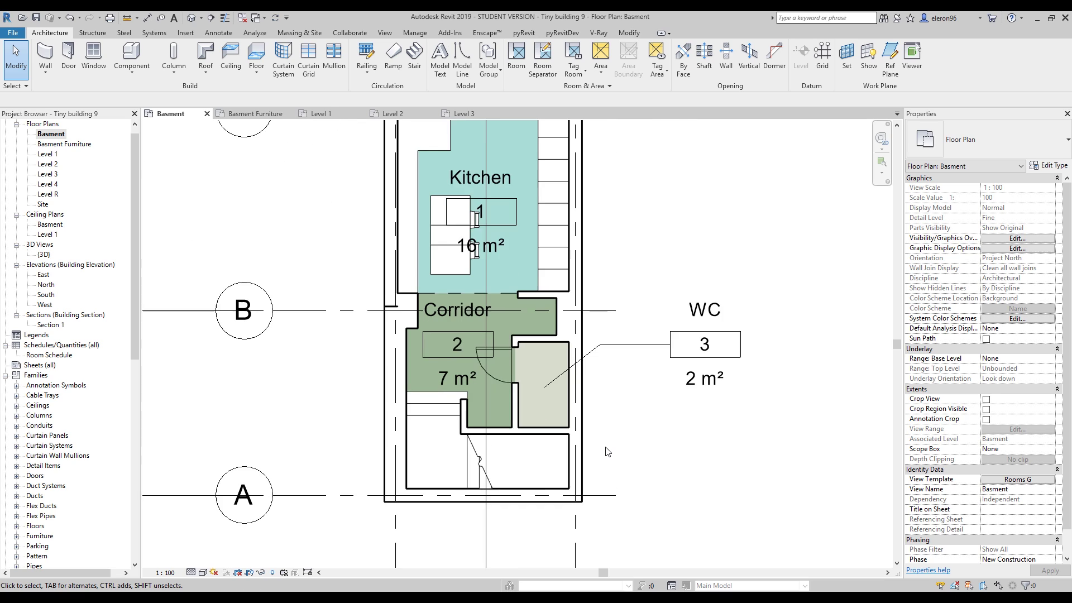
scroll(608, 452, up, 1)
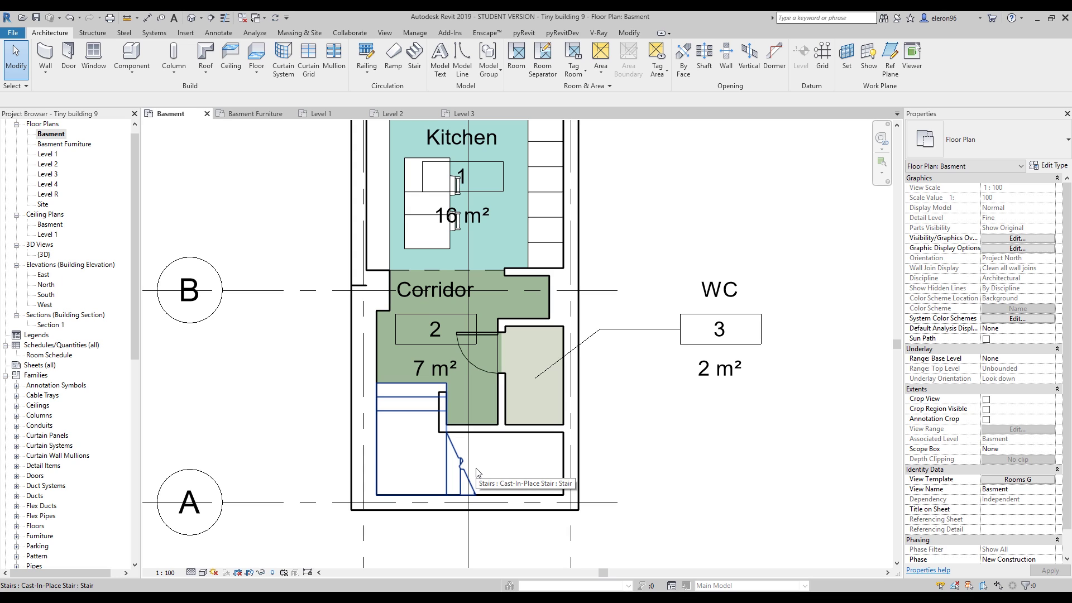
click(1015, 480)
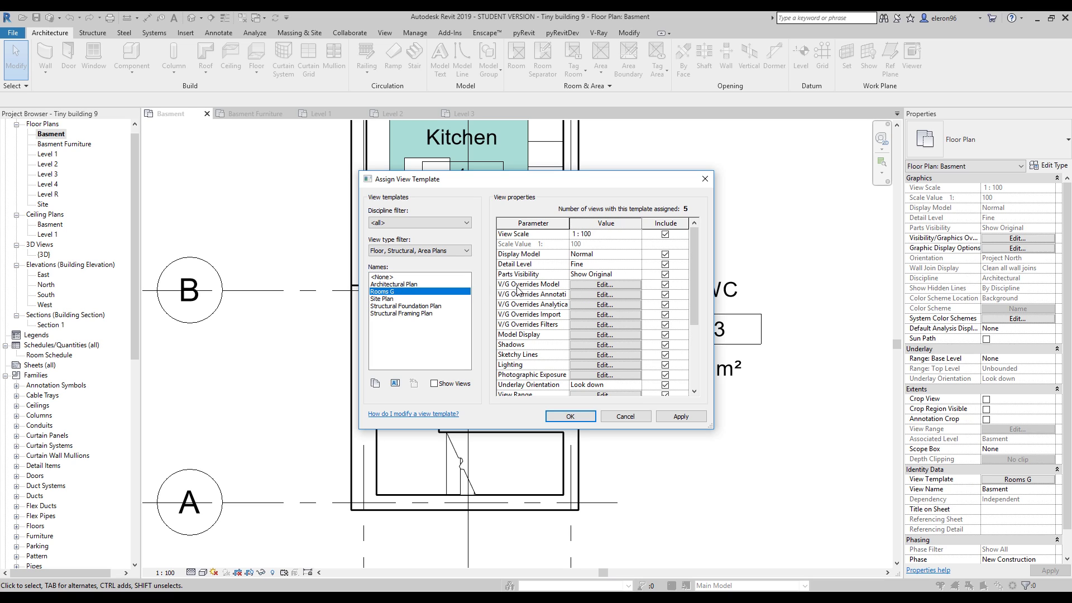
click(602, 286)
mouse_move(610, 144)
mouse_down()
mouse_move(394, 128)
mouse_move(381, 115)
mouse_up()
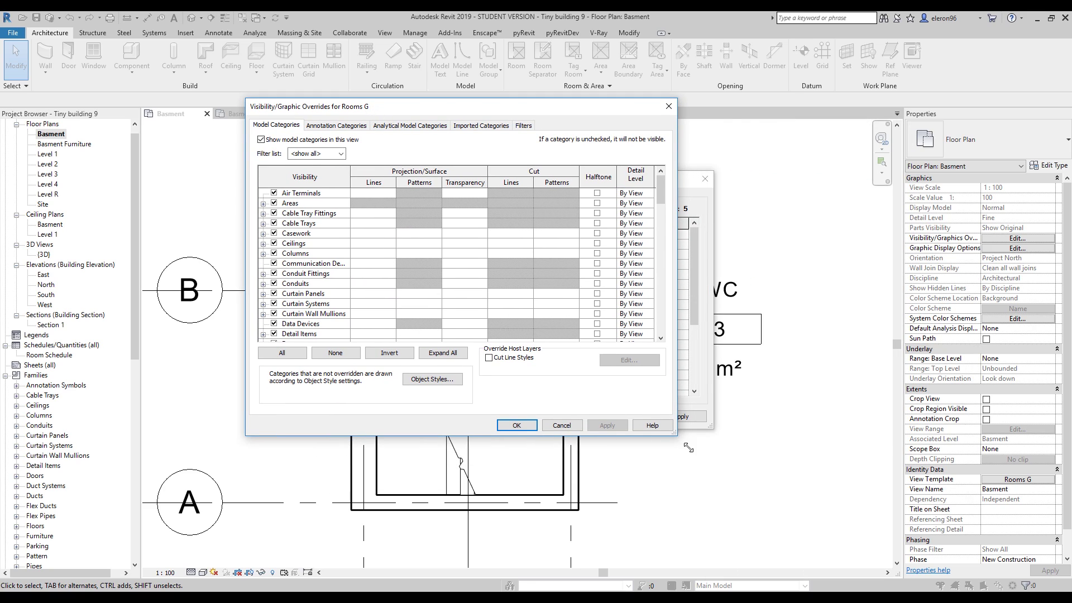
drag(689, 448, 773, 535)
scroll(310, 299, down, 4)
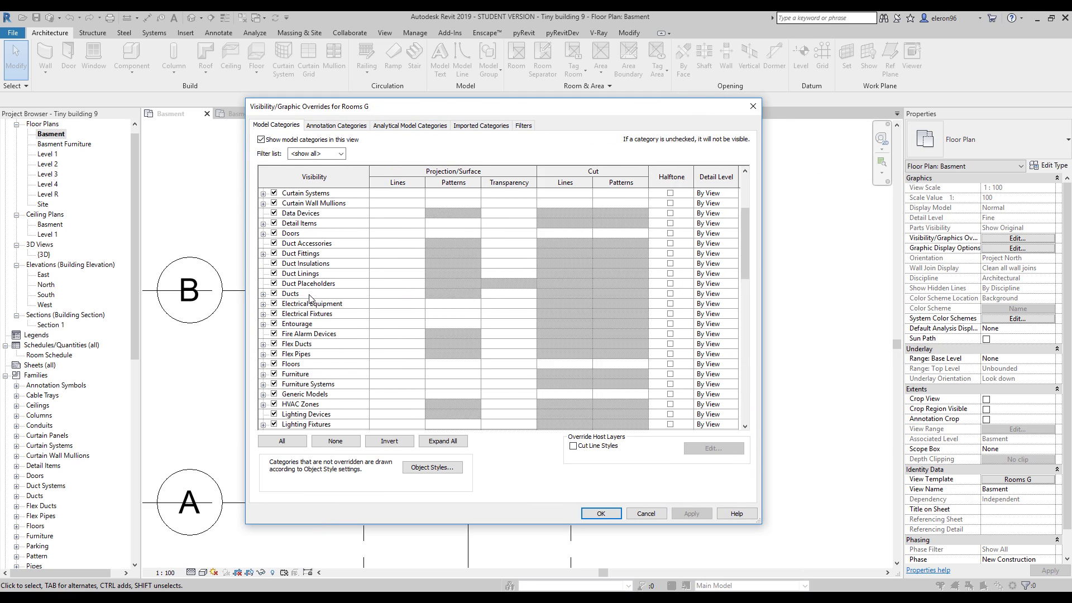
scroll(311, 299, down, 10)
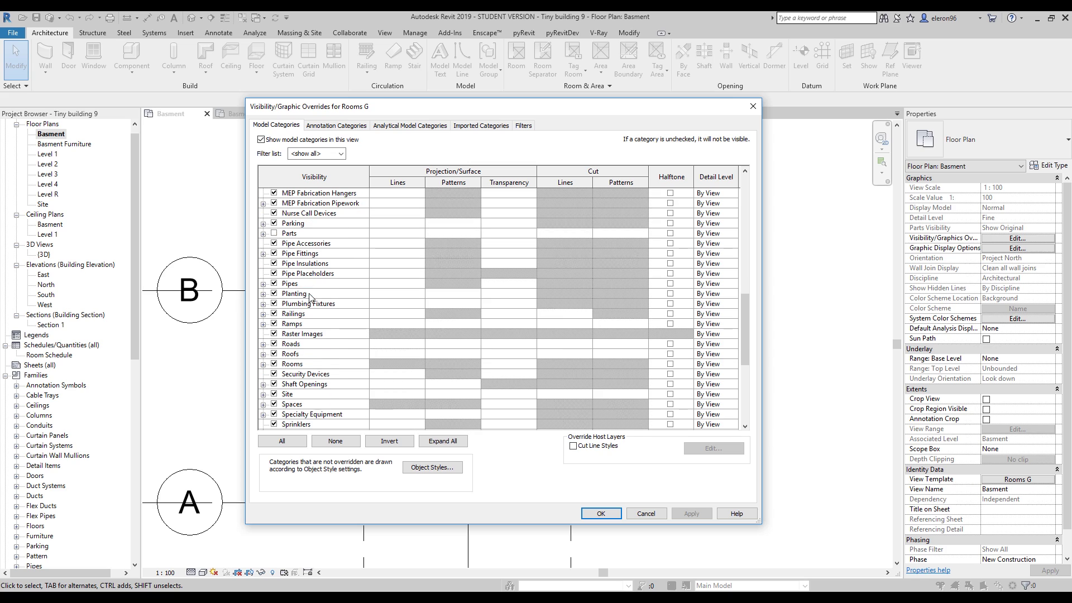
scroll(310, 412, down, 1)
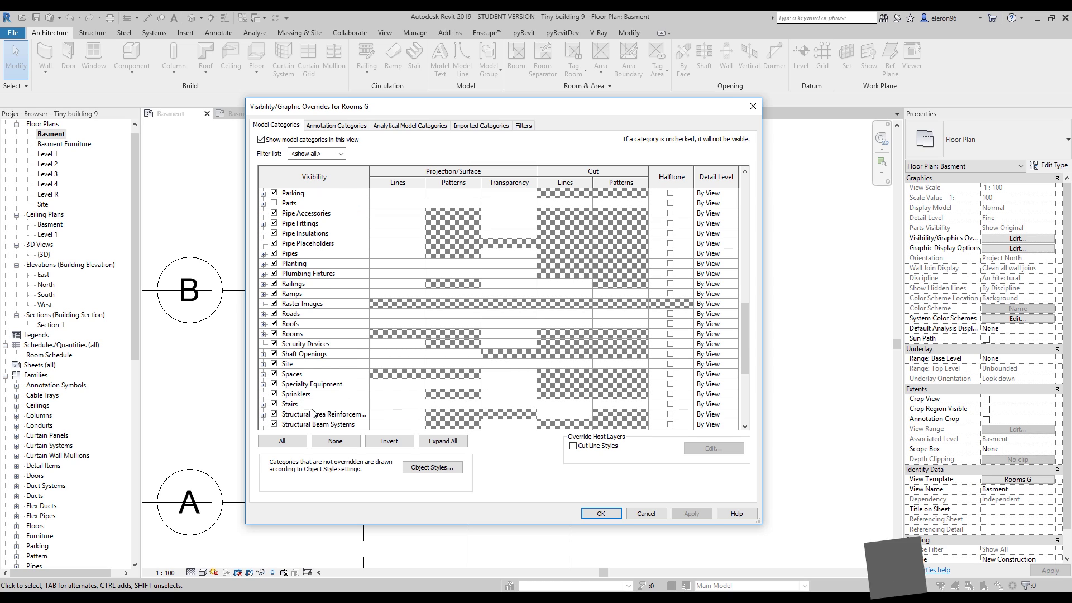
scroll(313, 414, down, 1)
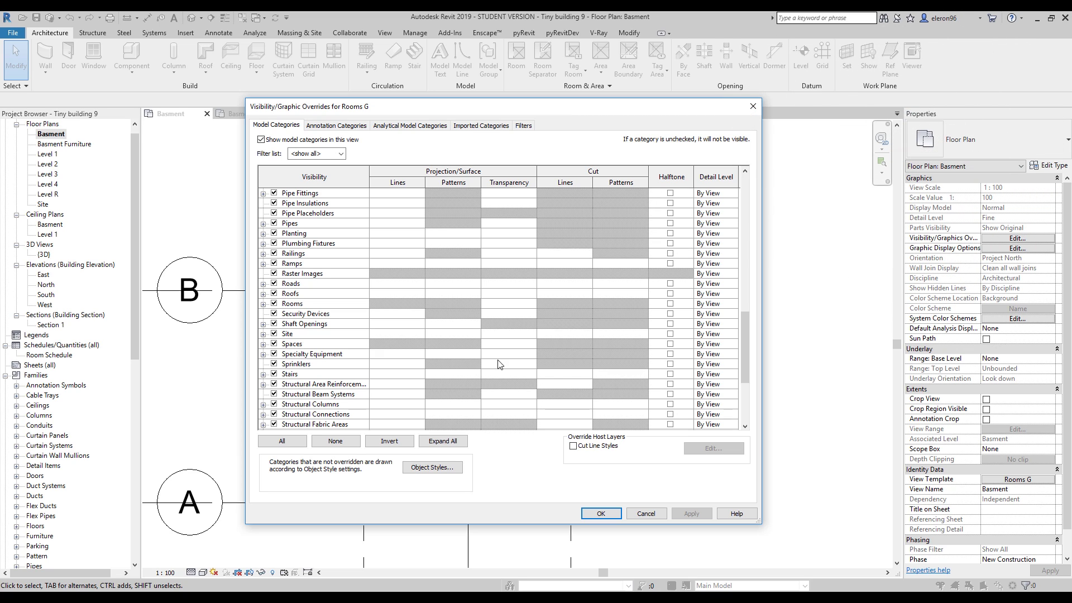
click(263, 374)
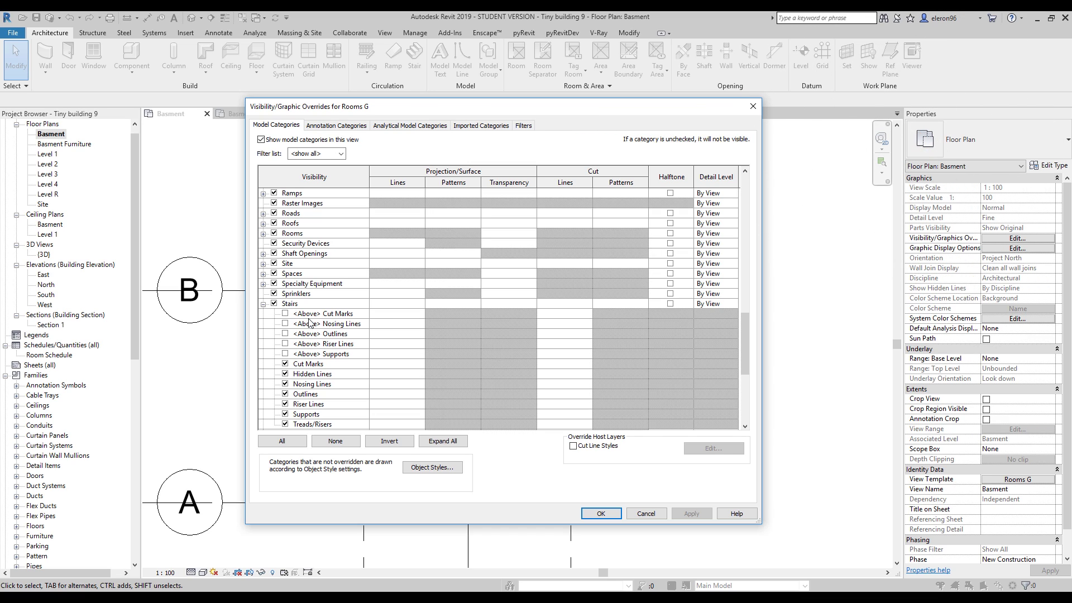
drag(370, 171, 437, 172)
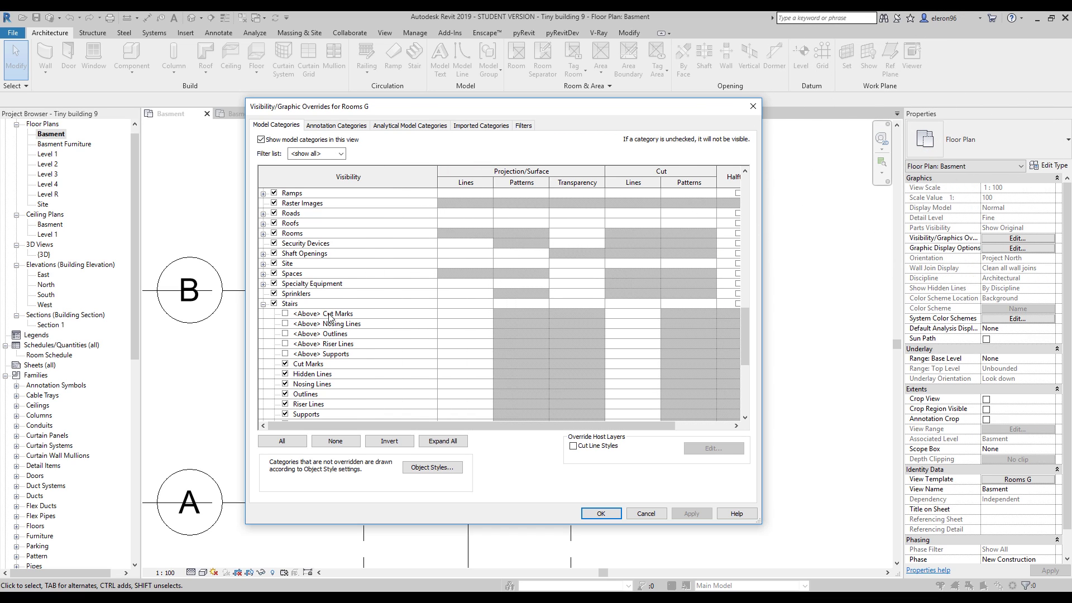
Turn on the stairs' <Above> Cut Marks, Nosing Lines, Outlines, Riser Lines and Supports in the Rooms G template and apply it.
click(286, 313)
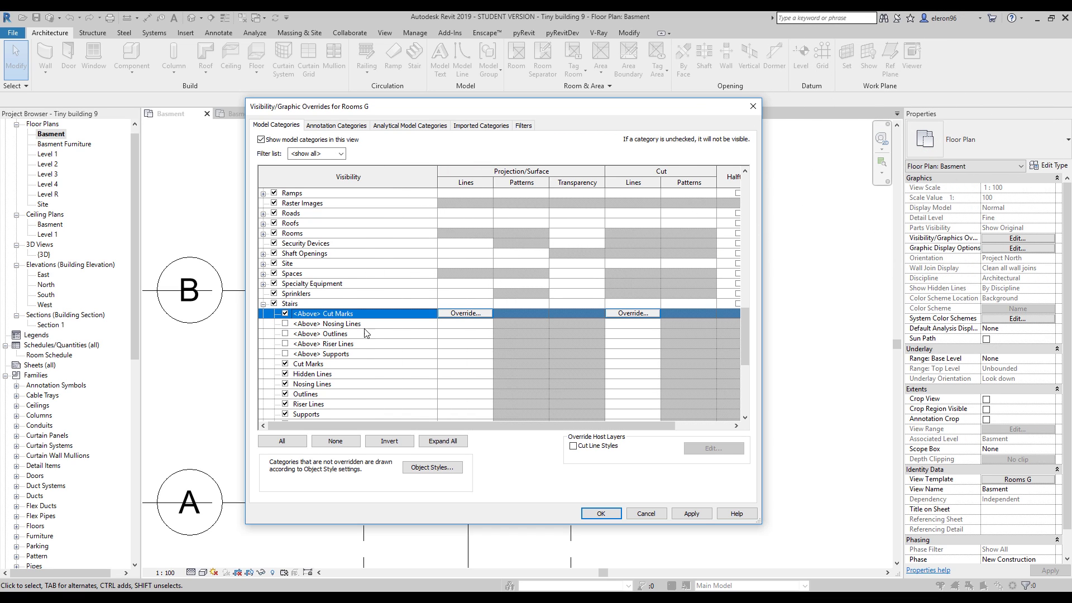
click(286, 324)
click(285, 334)
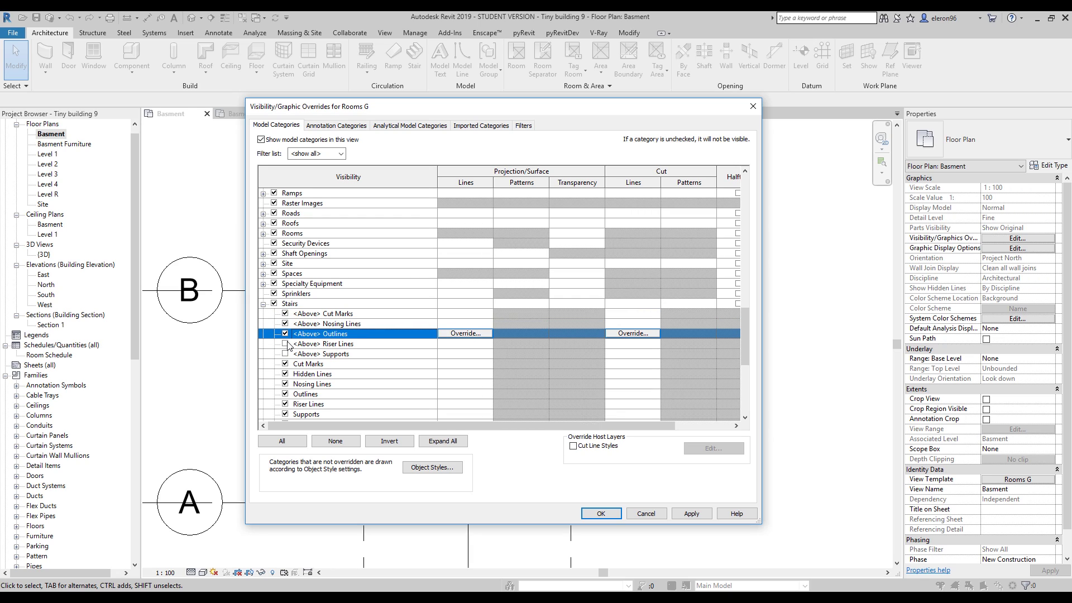
click(285, 344)
click(286, 354)
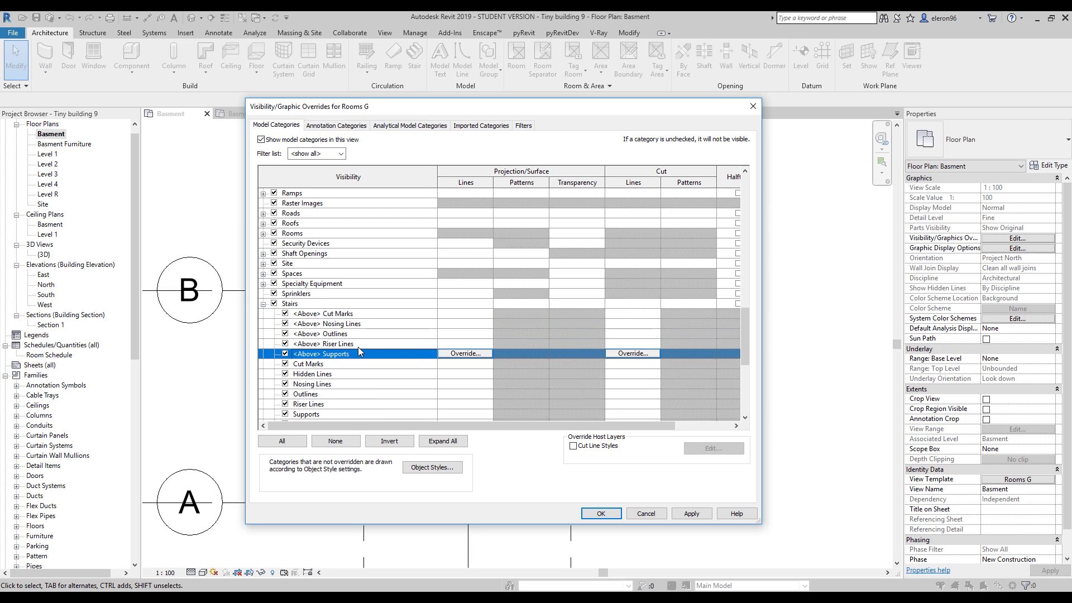
click(600, 517)
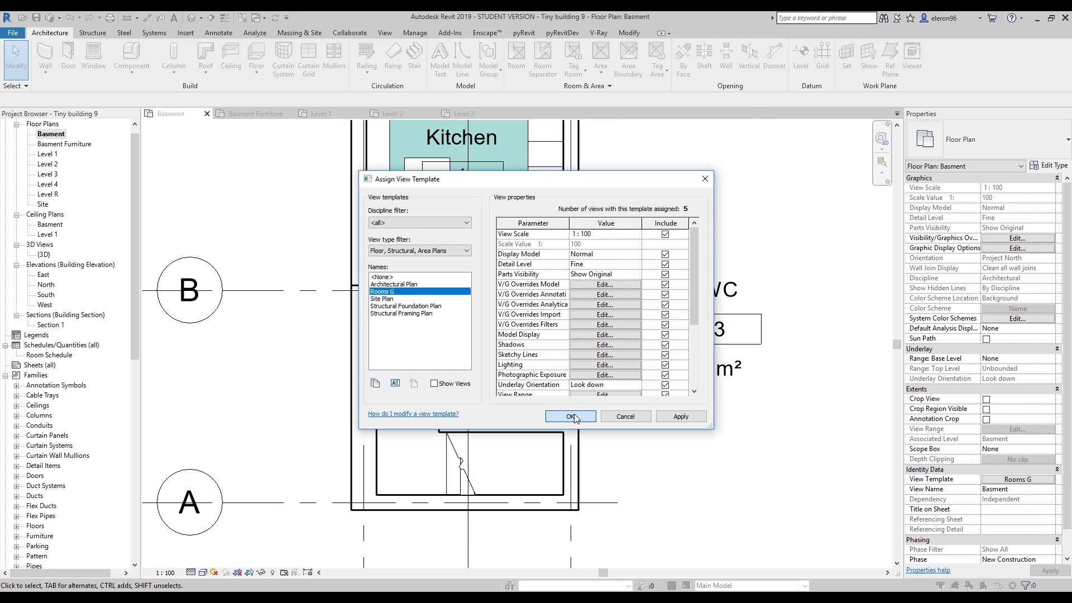
click(571, 417)
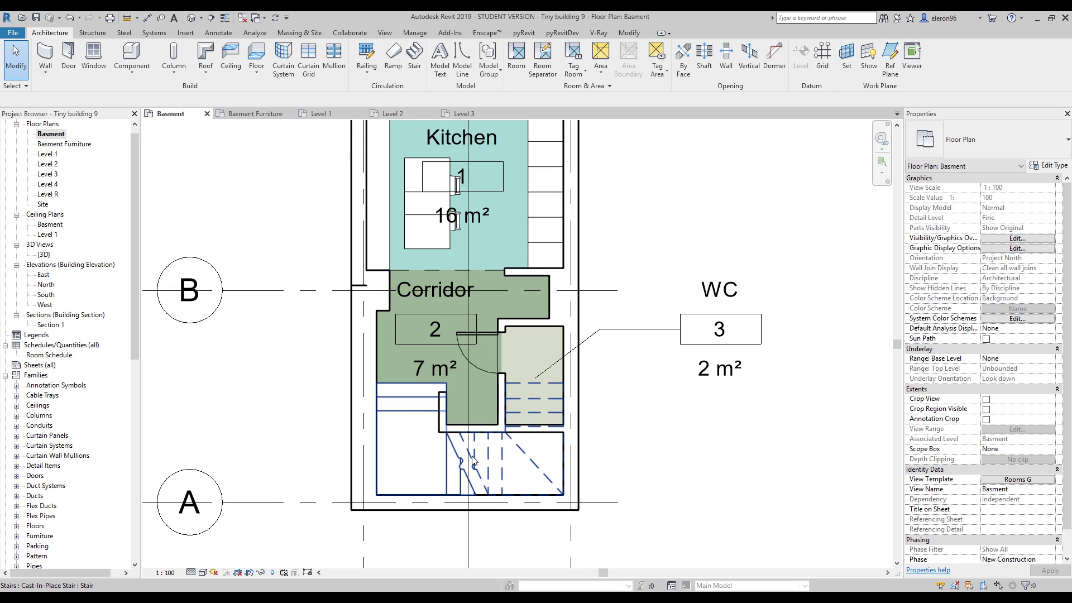
Hide the overhead stair lines in the WC and along its lower wall using Linework with the <Invisible lines> style.
key(Tab)
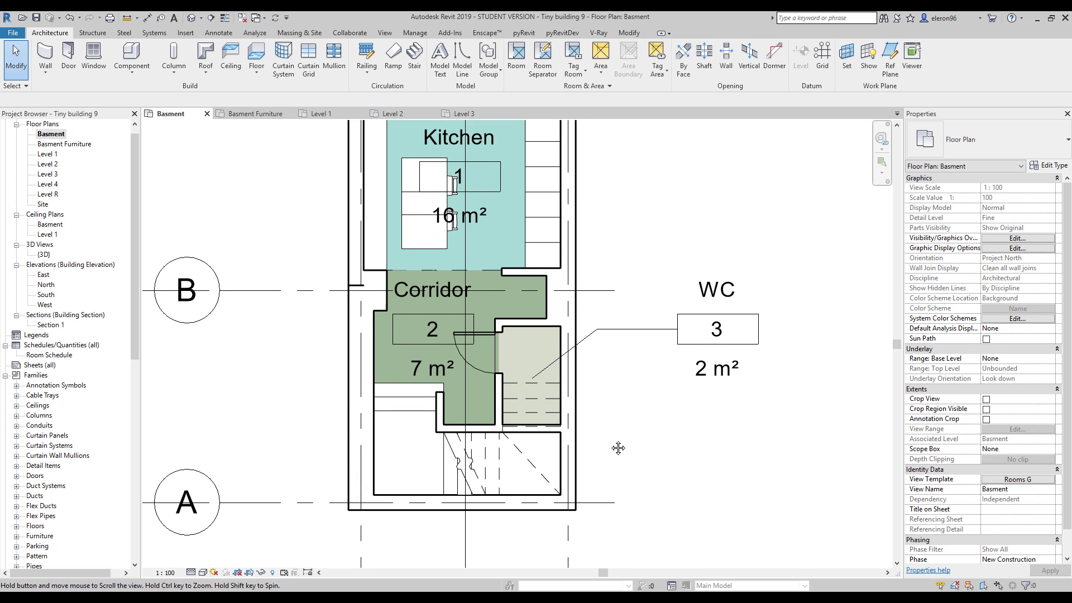
scroll(617, 448, up, 3)
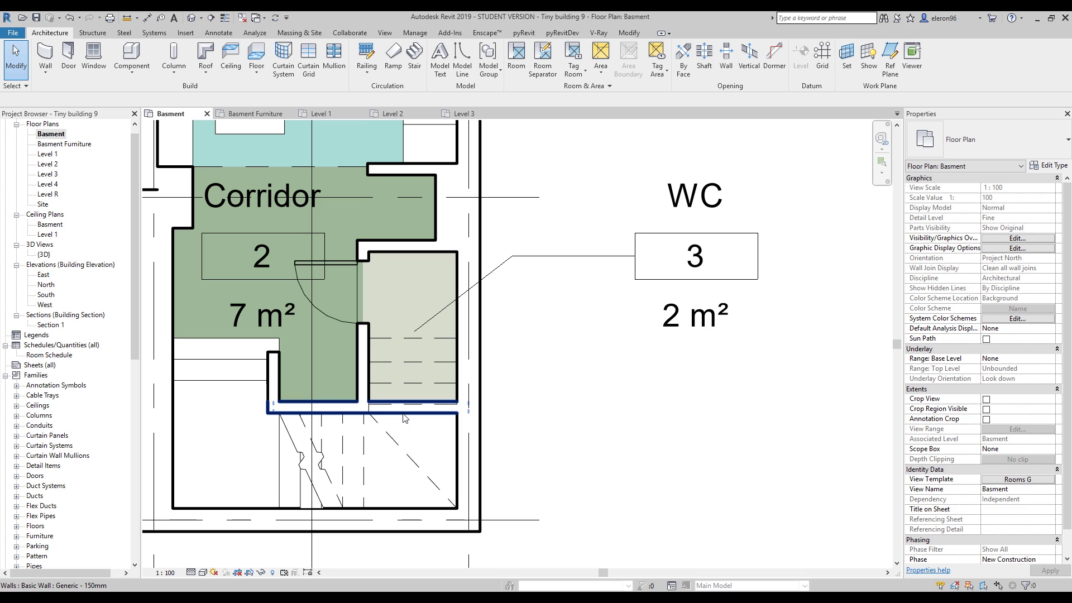
middle_drag(514, 435, 548, 452)
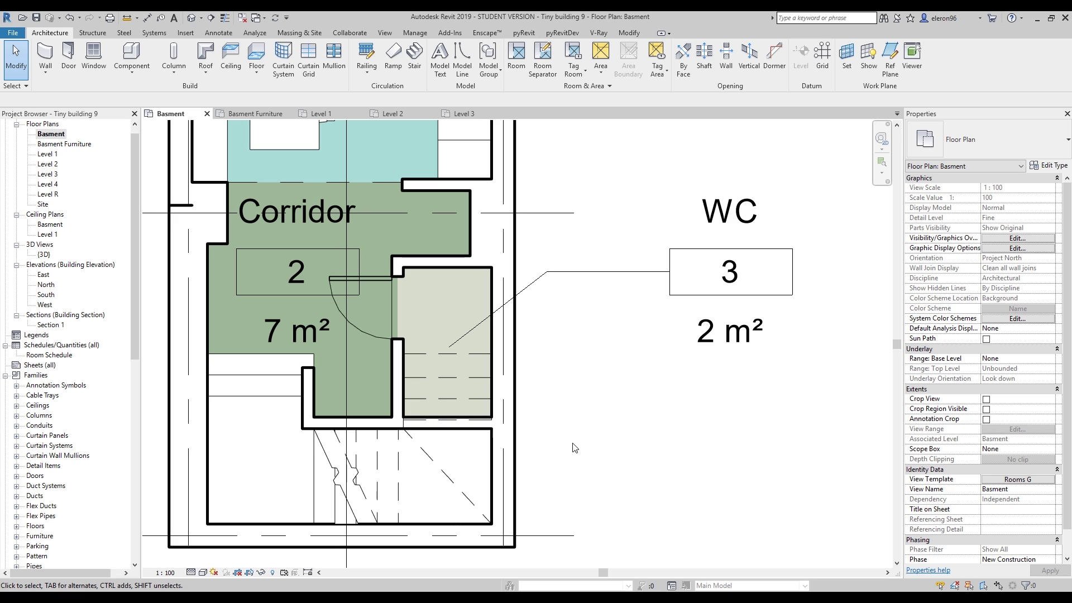
scroll(573, 447, down, 1)
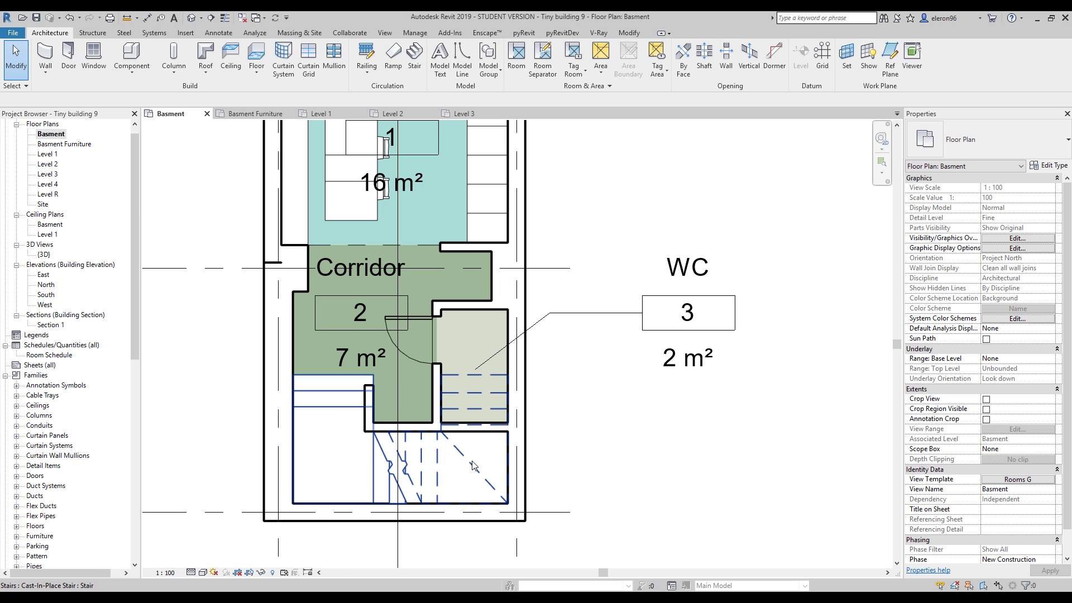
click(428, 440)
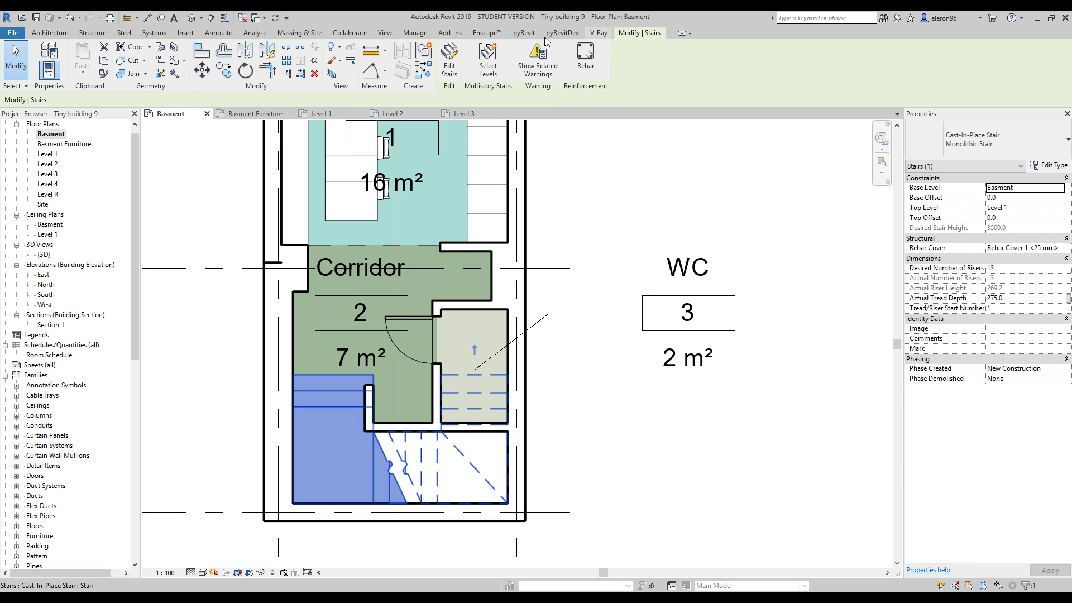
click(352, 61)
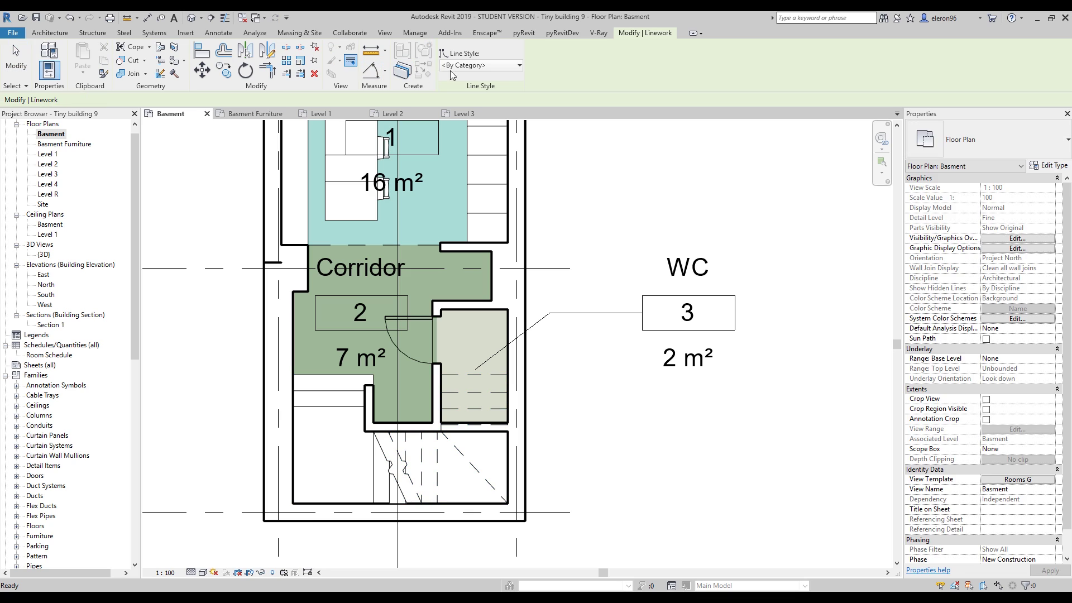
click(482, 65)
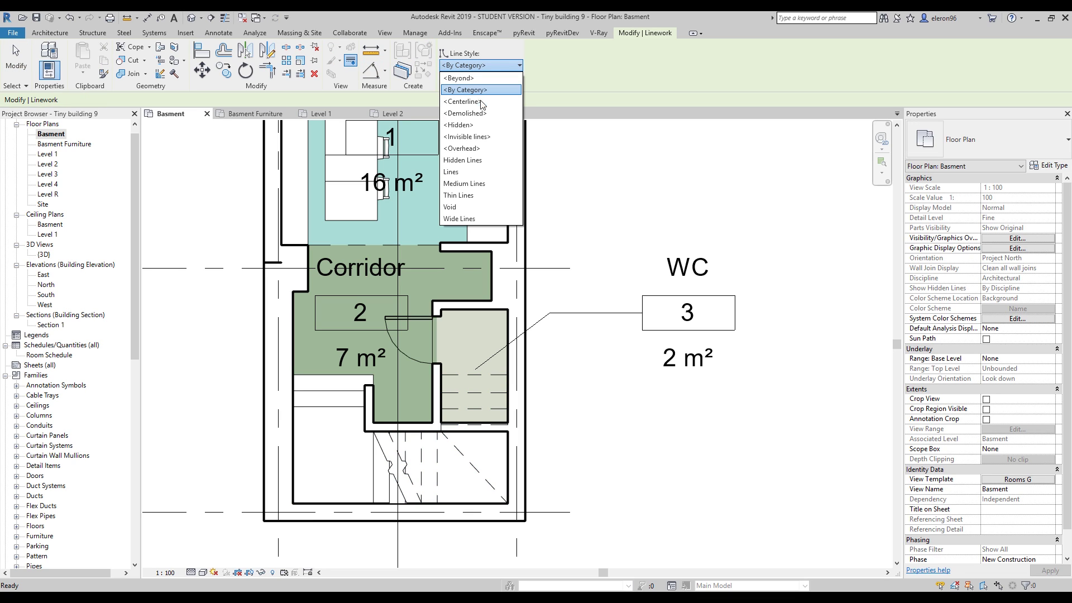
click(479, 138)
scroll(475, 449, up, 4)
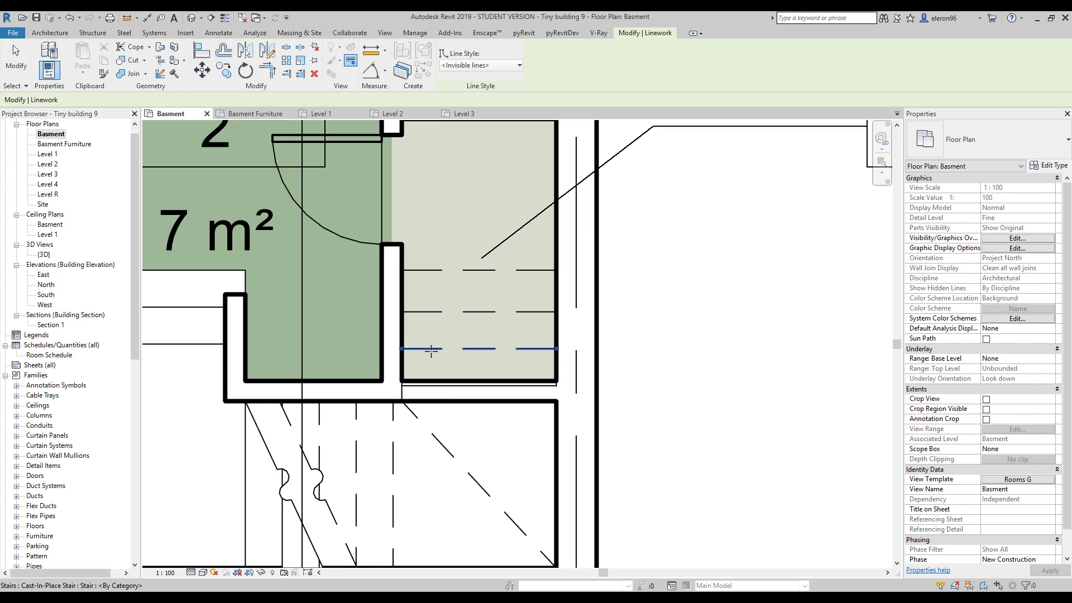
click(431, 349)
click(435, 312)
click(427, 270)
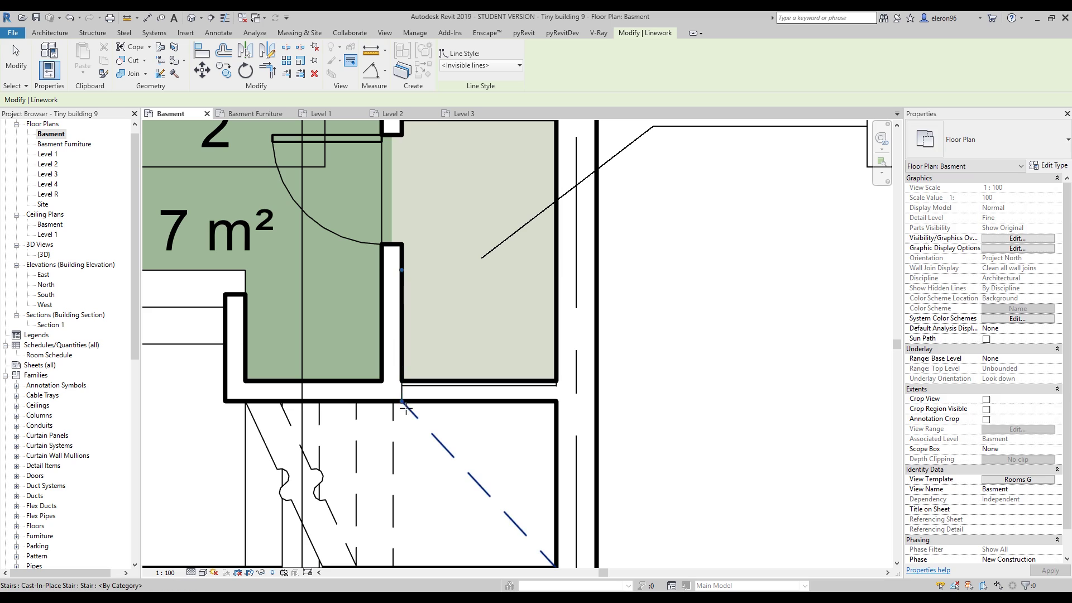
click(414, 387)
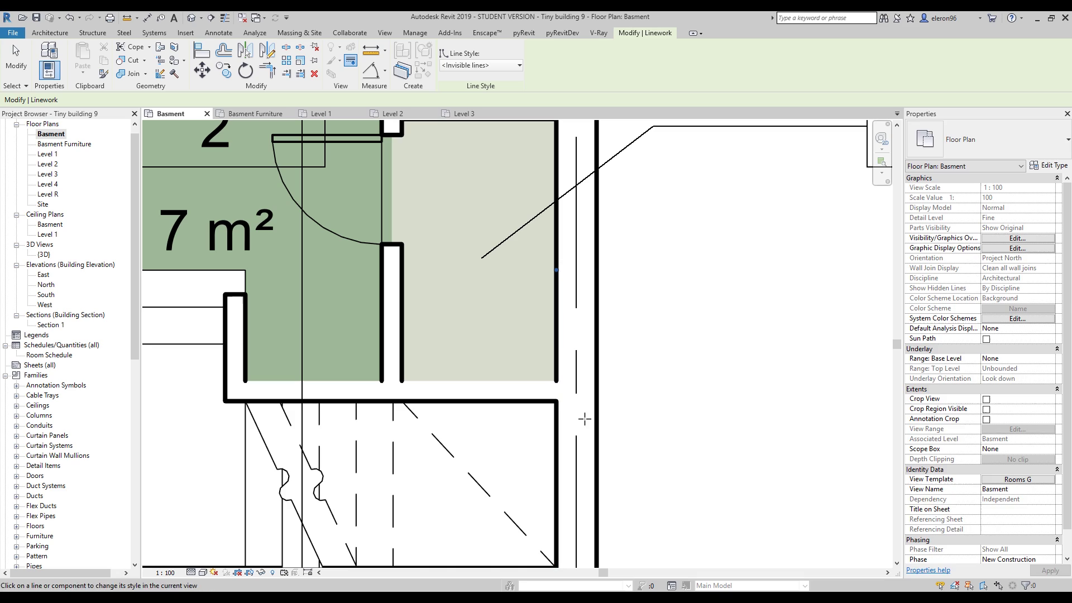
Restore the hidden wall edge below the corridor and WC with the <By Category> line style and end Linework.
click(474, 65)
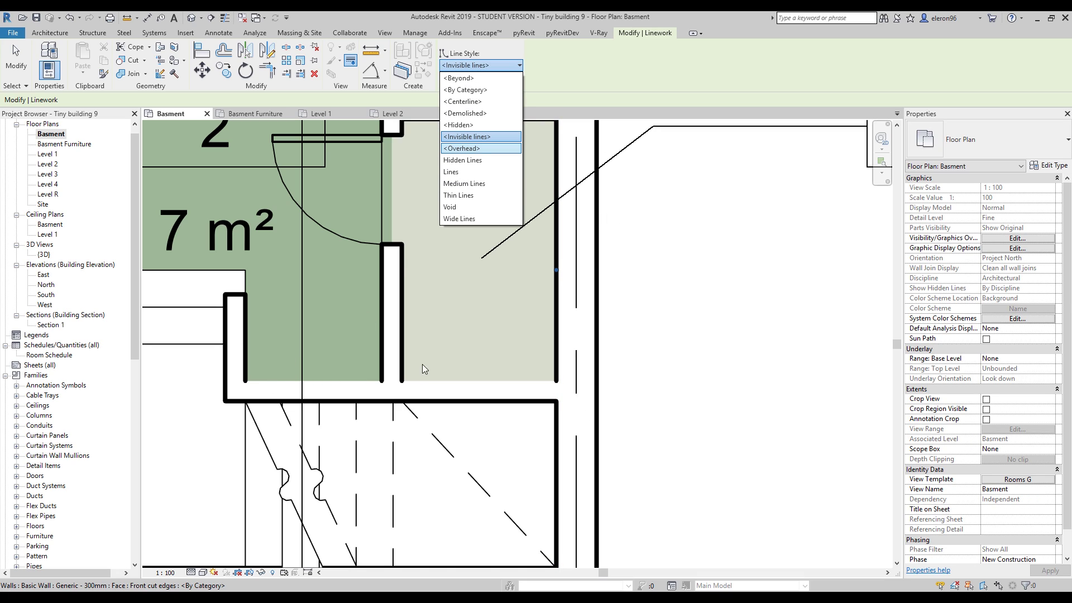
click(478, 90)
click(354, 382)
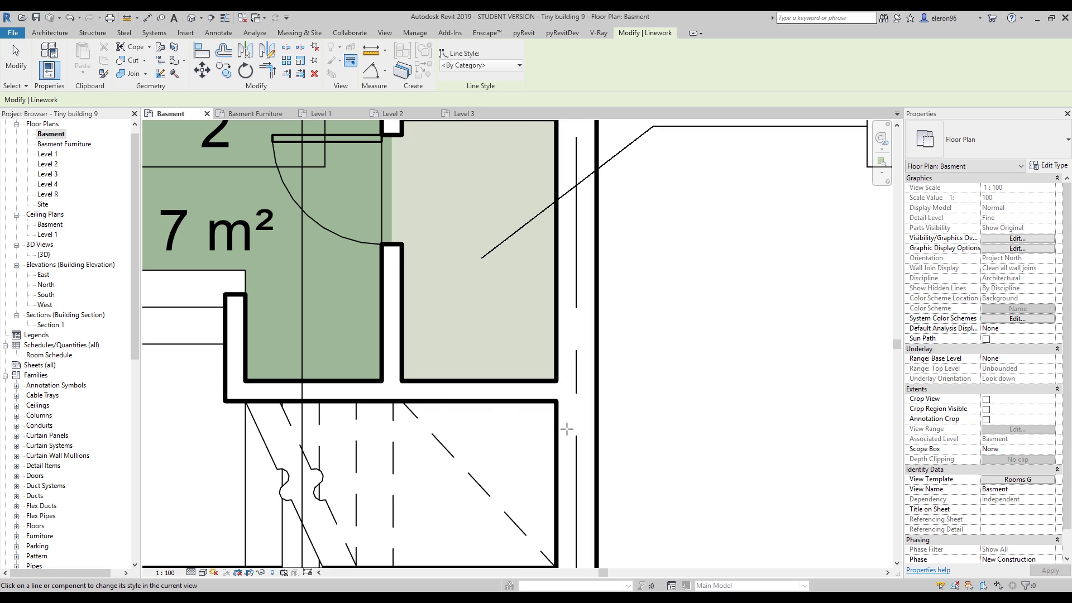
key(Escape)
key(Escape)
Place a stair path on the lower run of the stair in the Basment floor plan.
scroll(494, 330, down, 3)
middle_drag(769, 479, 799, 471)
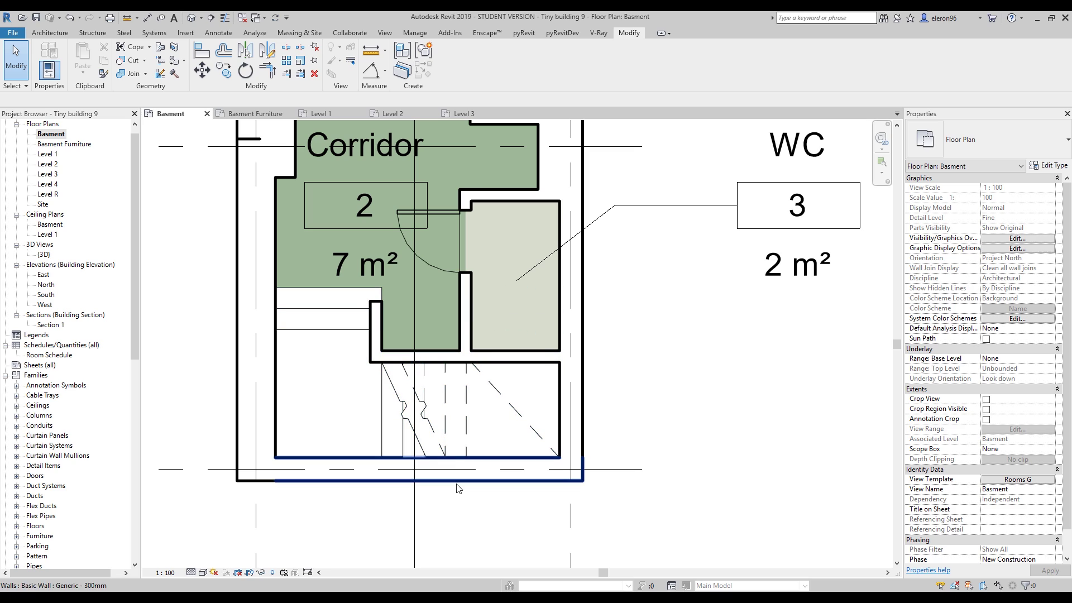
middle_drag(614, 417, 702, 408)
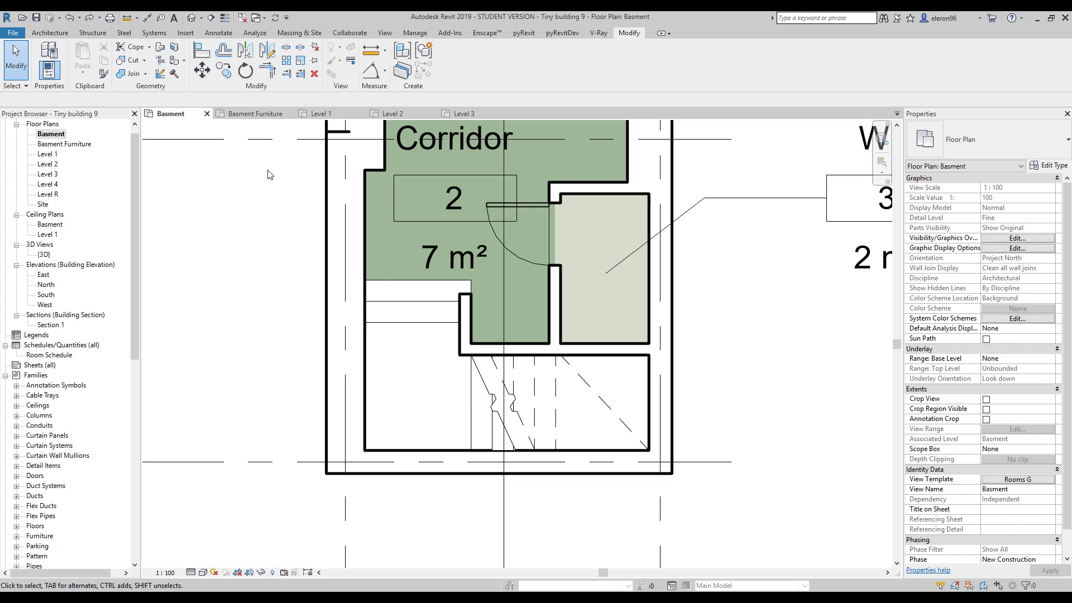
click(216, 33)
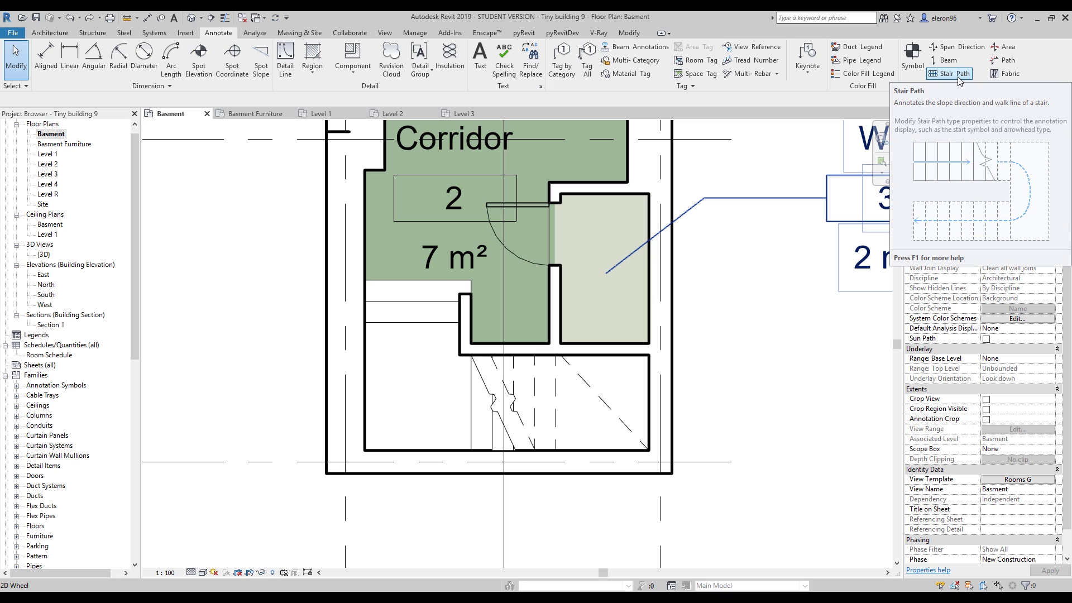
click(958, 78)
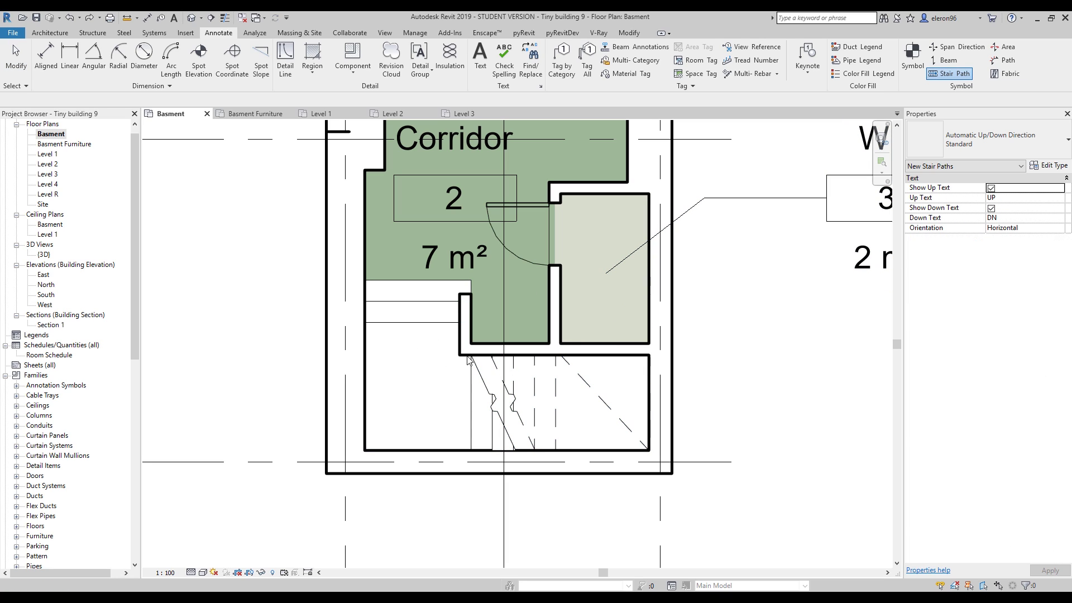
click(429, 354)
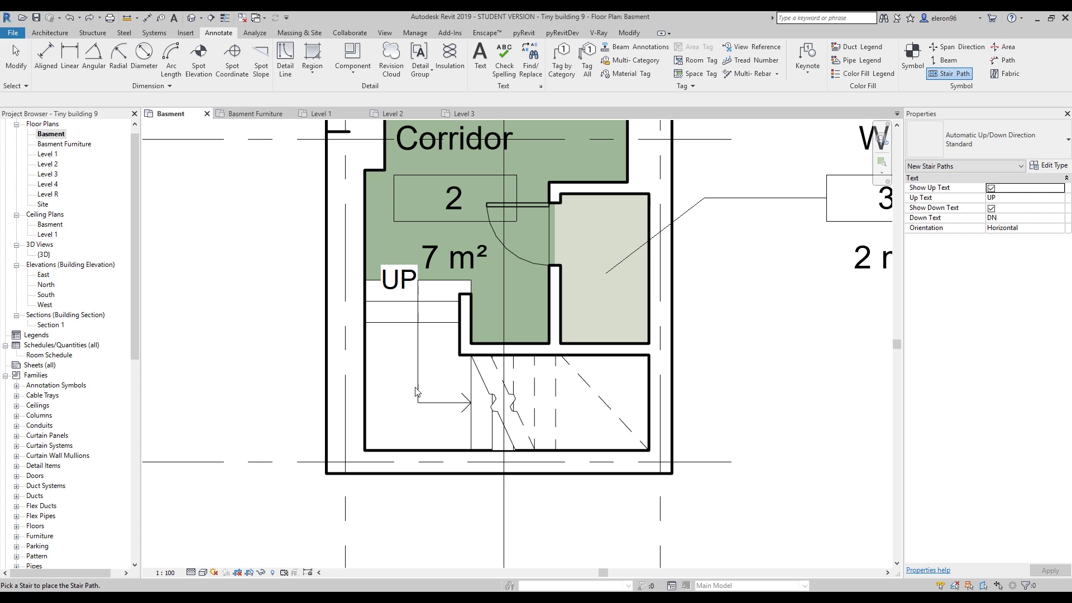
key(Escape)
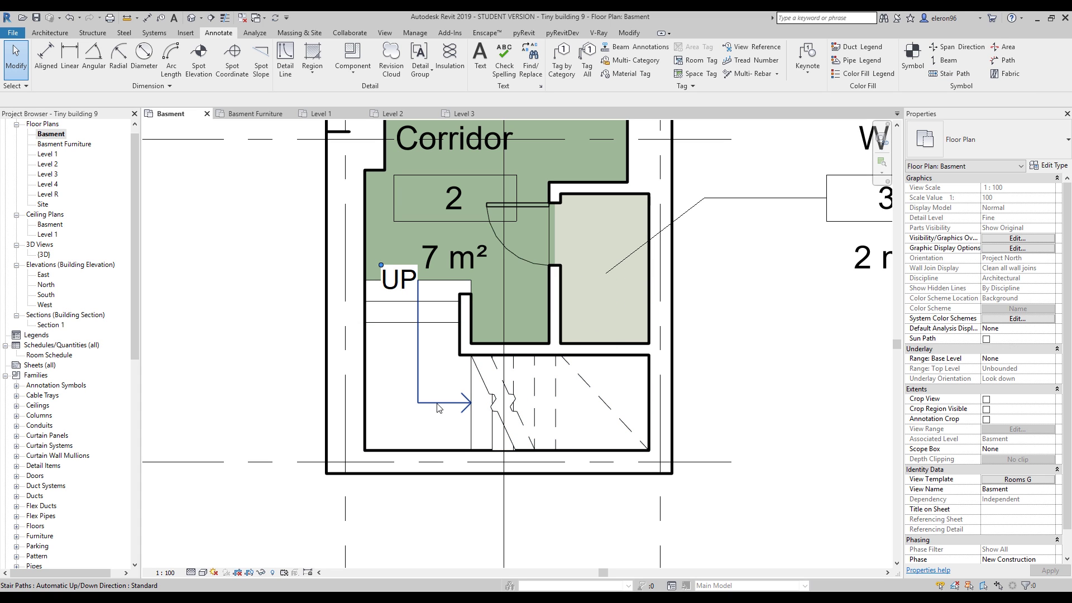
Change the stair path's type to Fixed Up Direction: Standard and hide its up text.
click(420, 378)
click(950, 139)
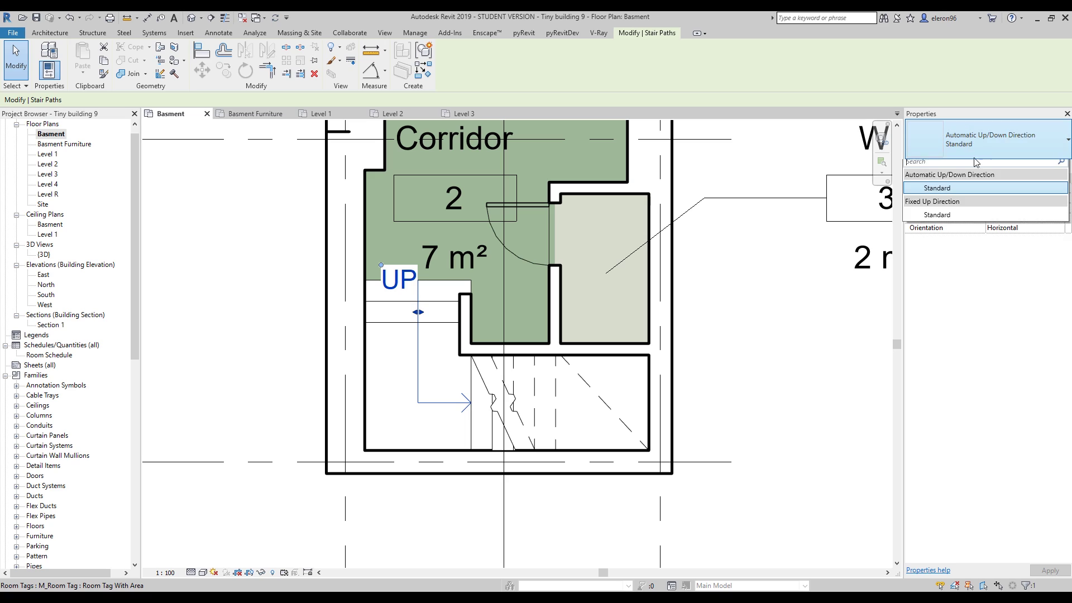
click(944, 220)
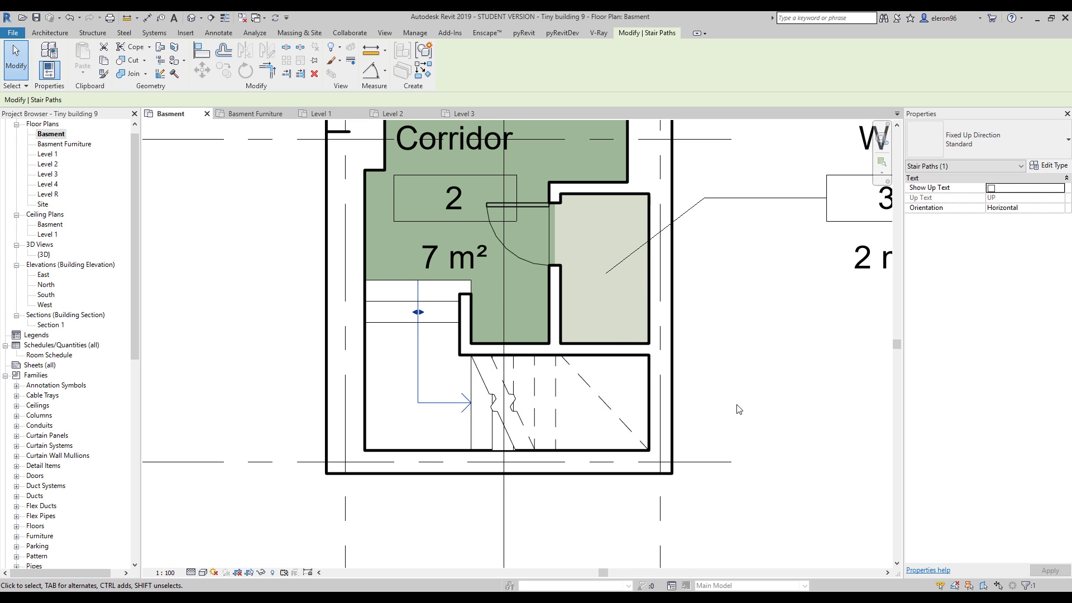
Set the stair path's text orientation to Vertical, then show its up text briefly and hide it again.
click(1064, 209)
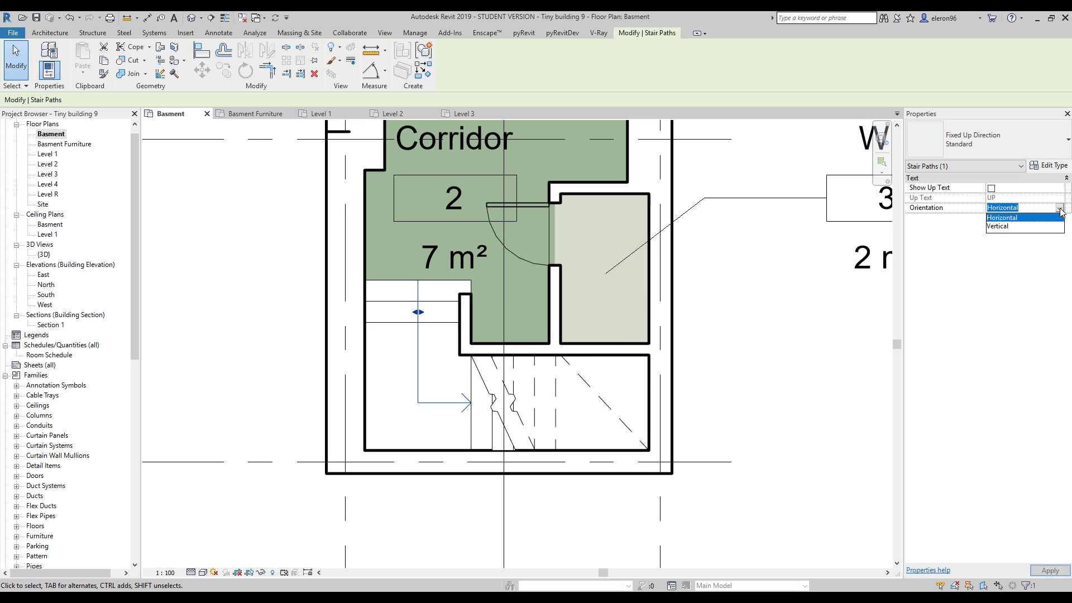
click(1002, 226)
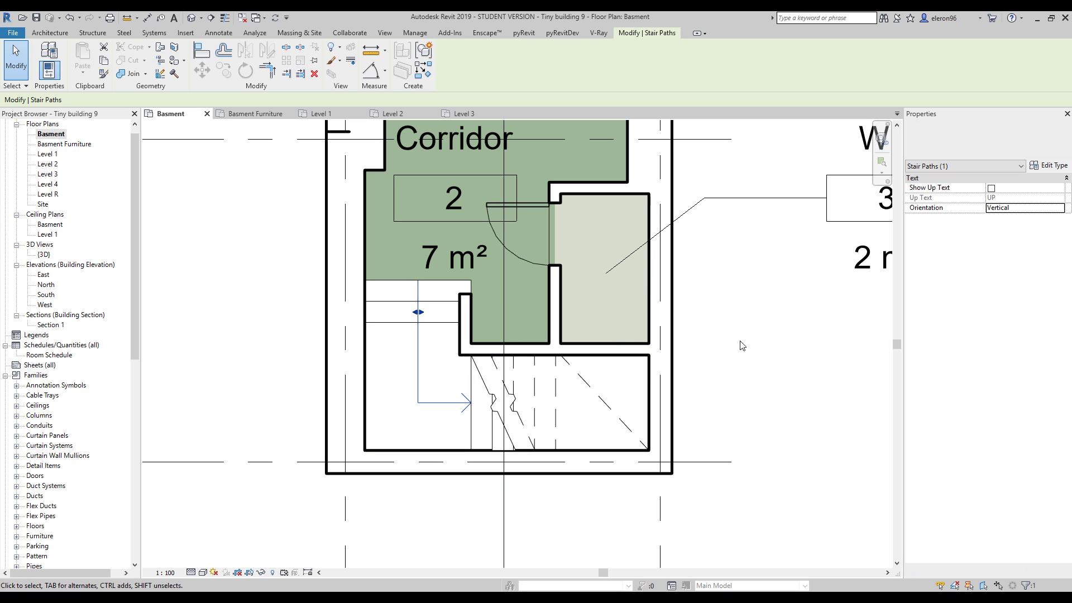
click(991, 189)
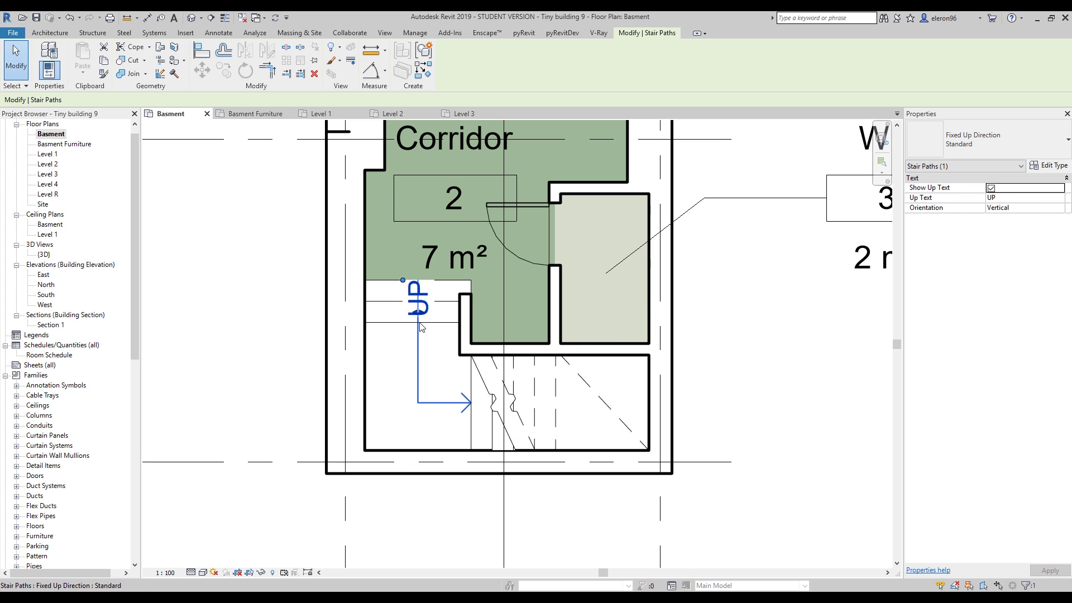
click(992, 189)
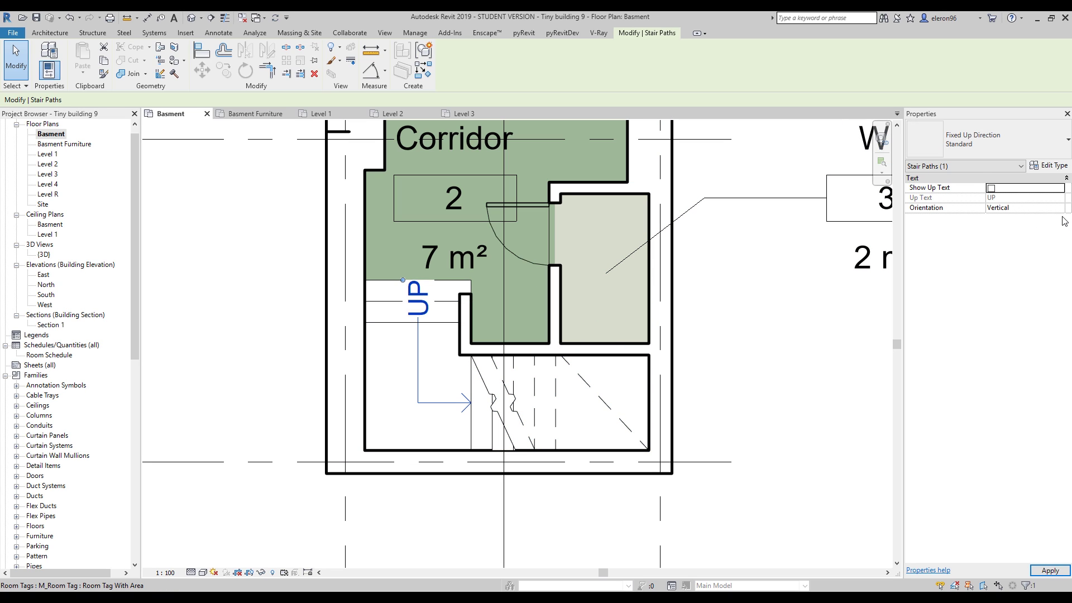
Review the type properties of the Fixed Up Direction stair path without changing anything.
click(1047, 169)
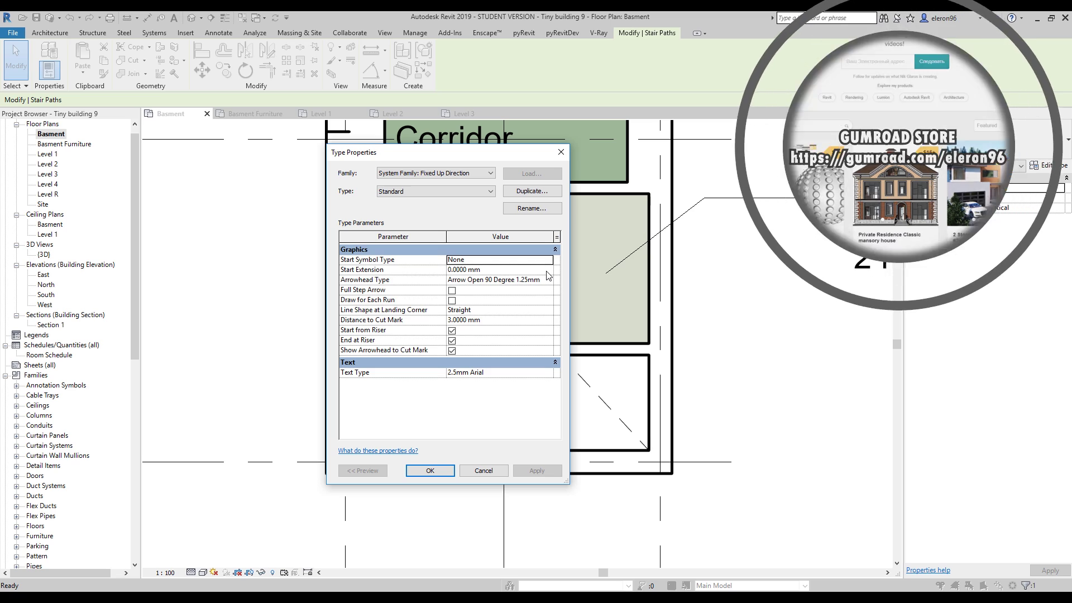
drag(459, 159, 330, 151)
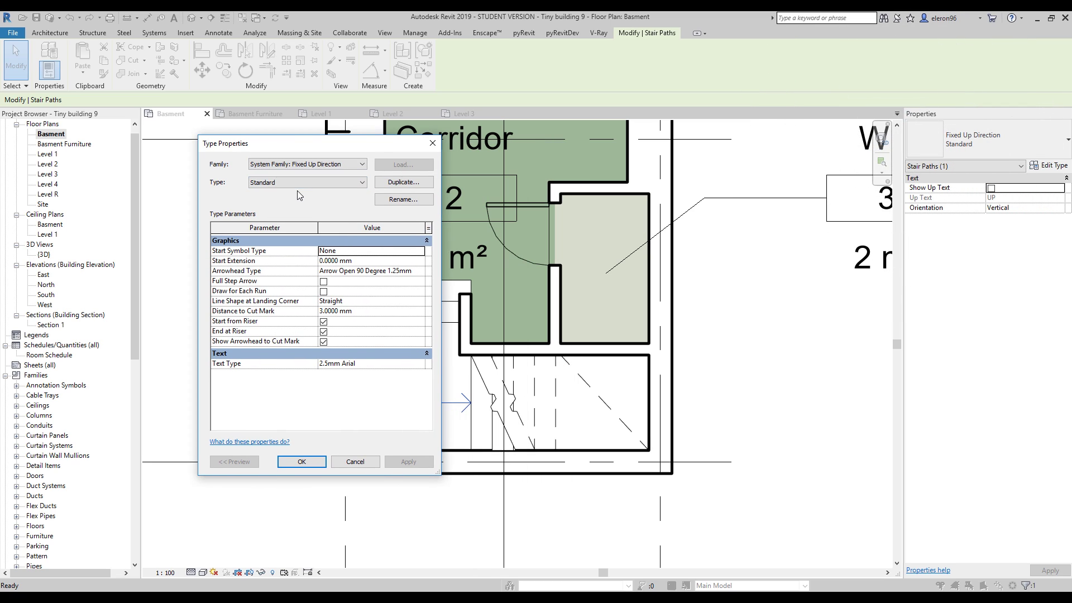
click(361, 465)
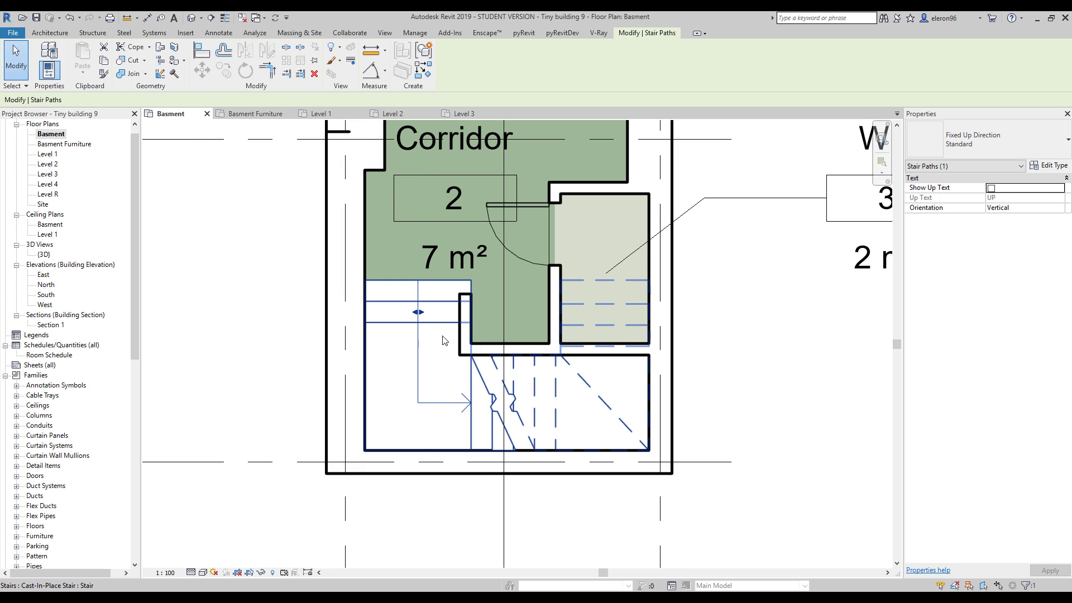
Add tread numbers to the first run and to the following run of the basement stair.
click(216, 34)
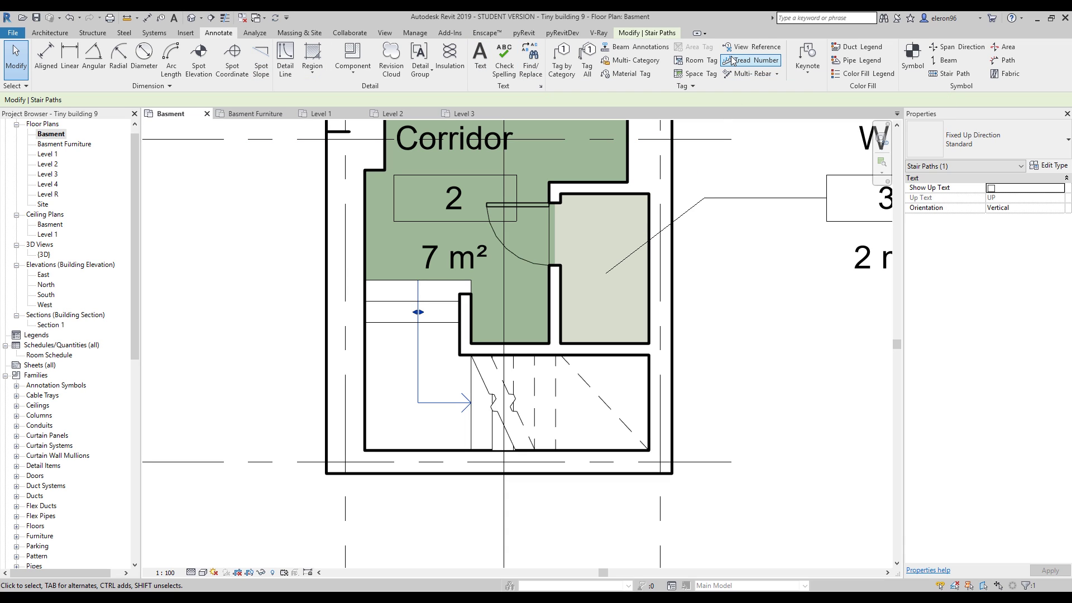
click(764, 62)
click(475, 423)
click(472, 422)
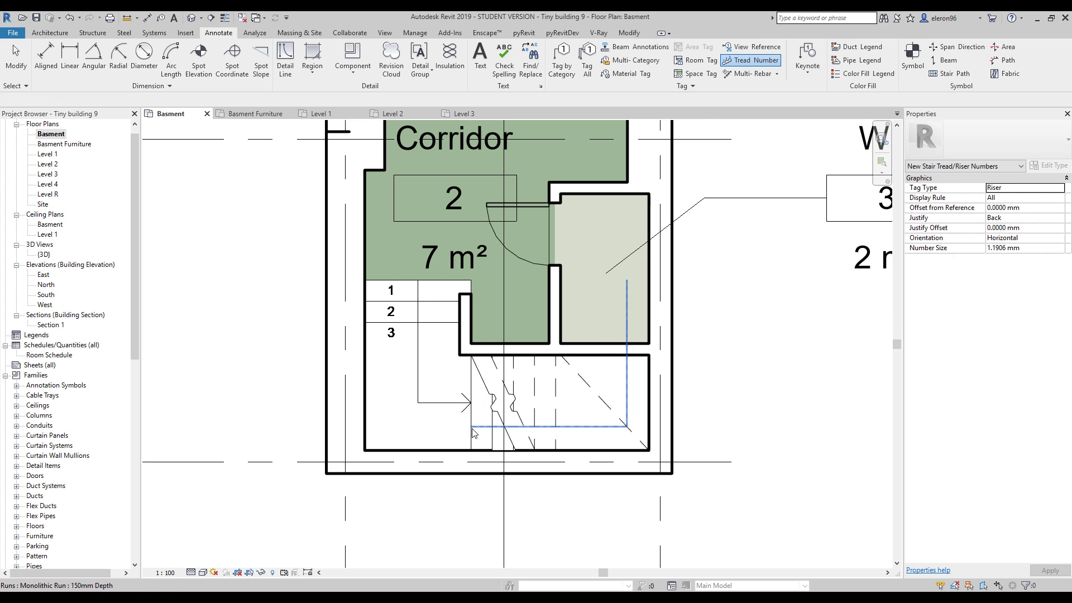
key(Escape)
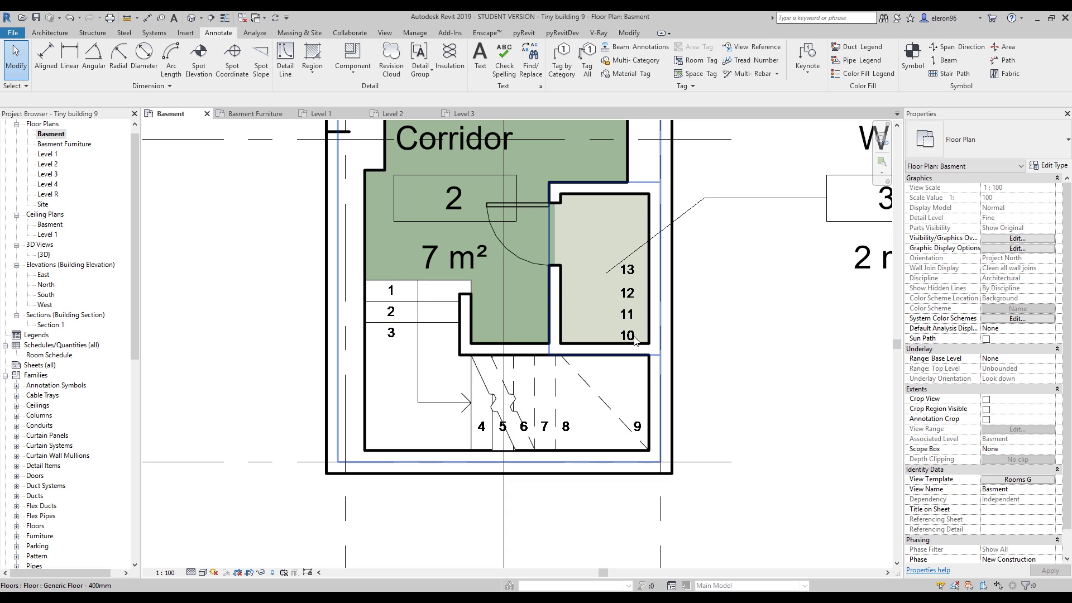
Delete both sets of tread numbers from the basement stair.
click(629, 336)
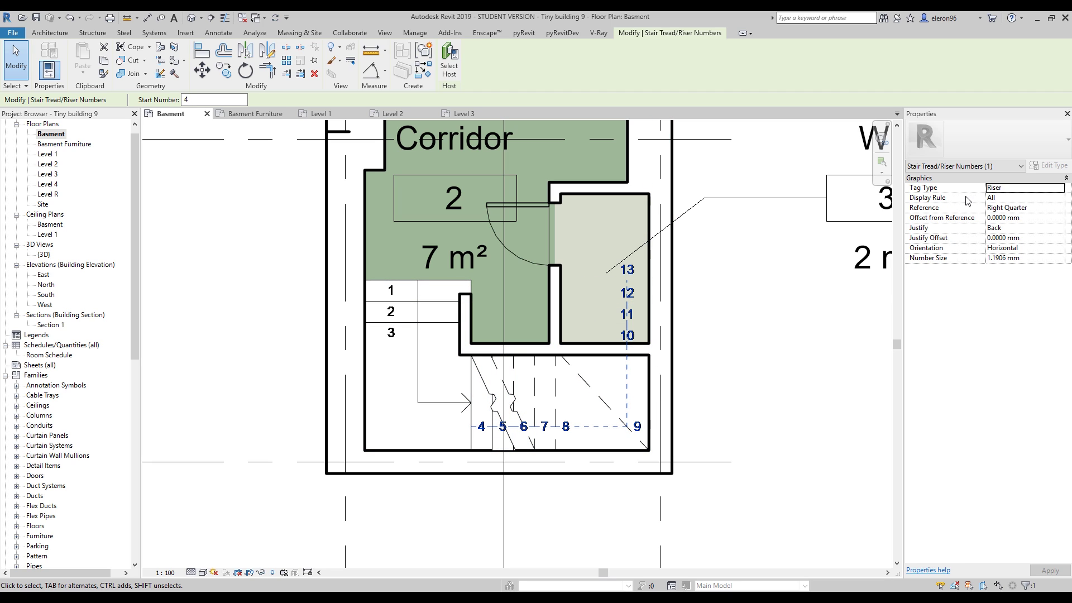
key(Delete)
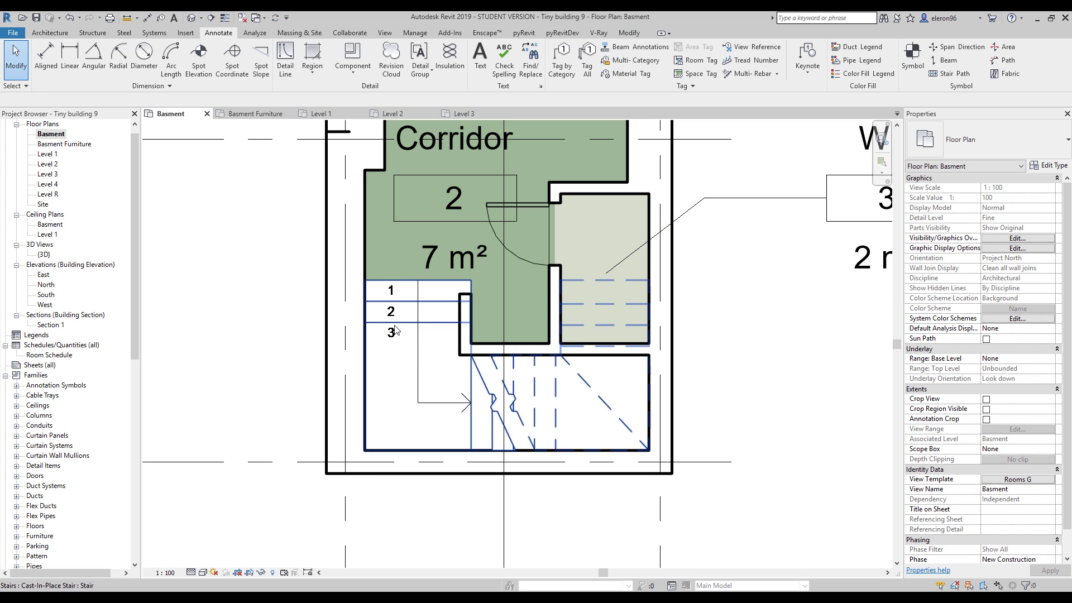
click(396, 312)
key(Delete)
scroll(405, 383, down, 2)
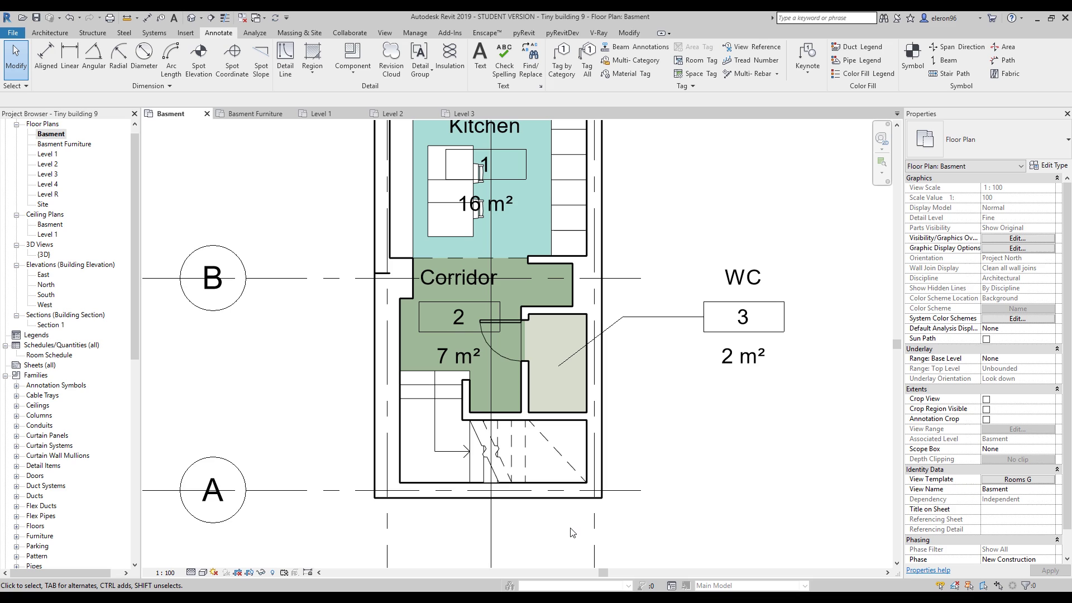
scroll(487, 347, down, 3)
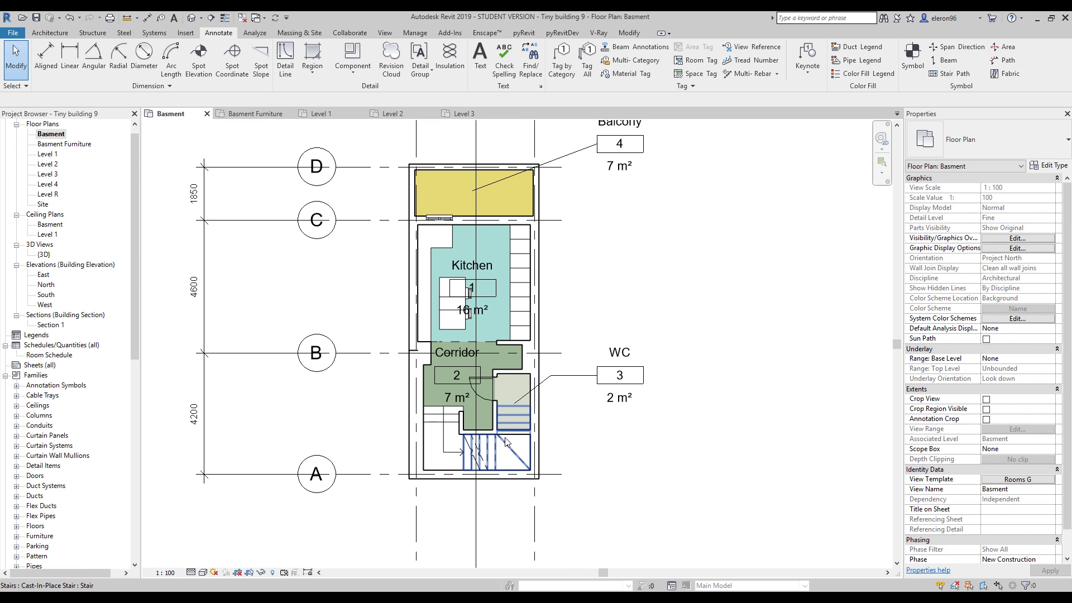
Open the Level 1 floor plan and hide the up text of its stair path.
double_click(47, 156)
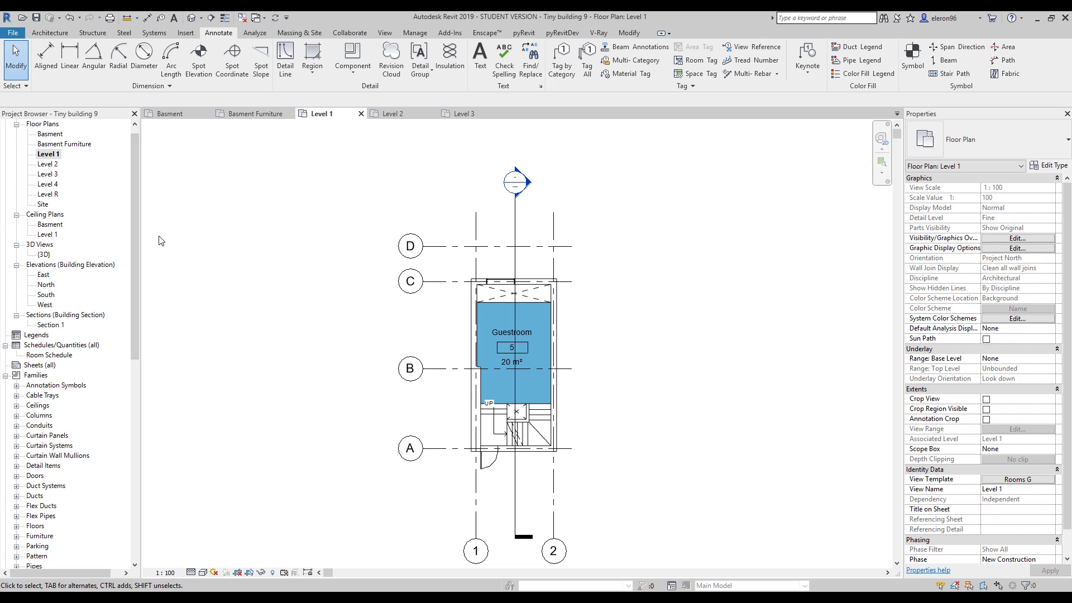
scroll(478, 315, up, 3)
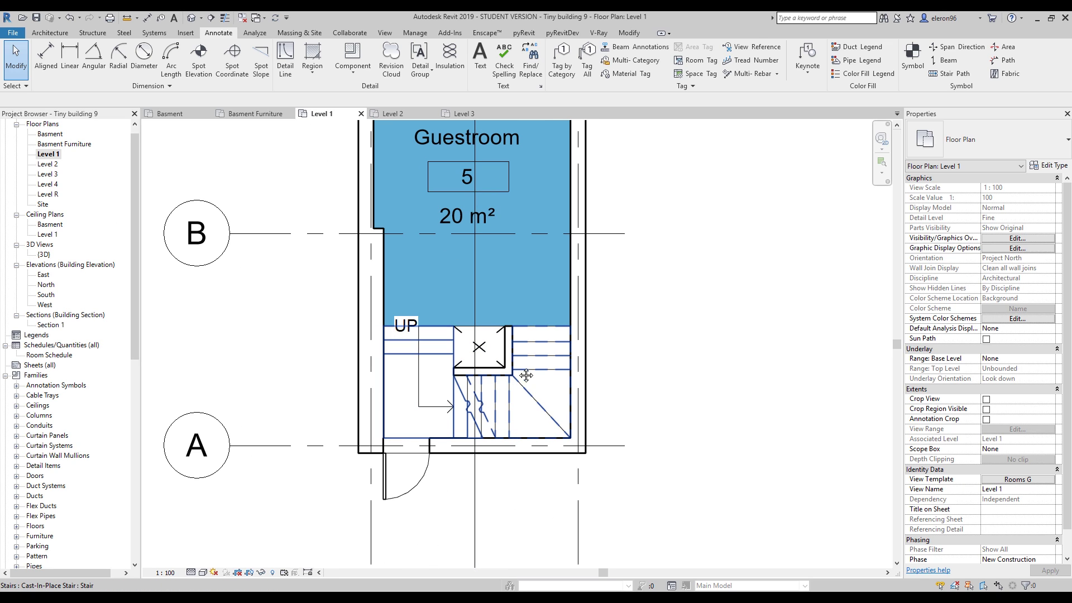
scroll(527, 375, up, 2)
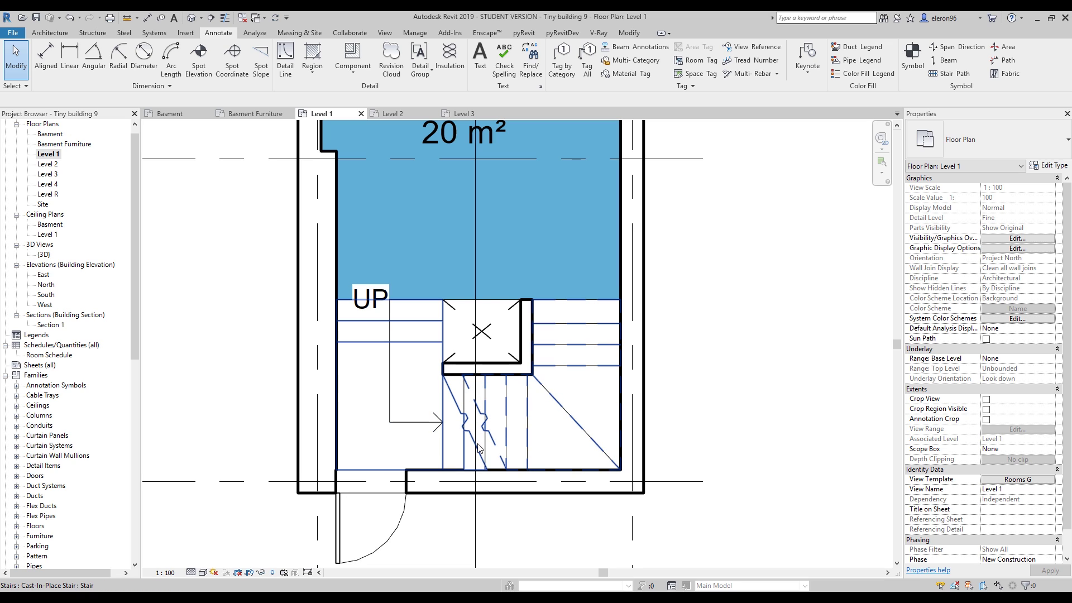
middle_drag(427, 337, 424, 365)
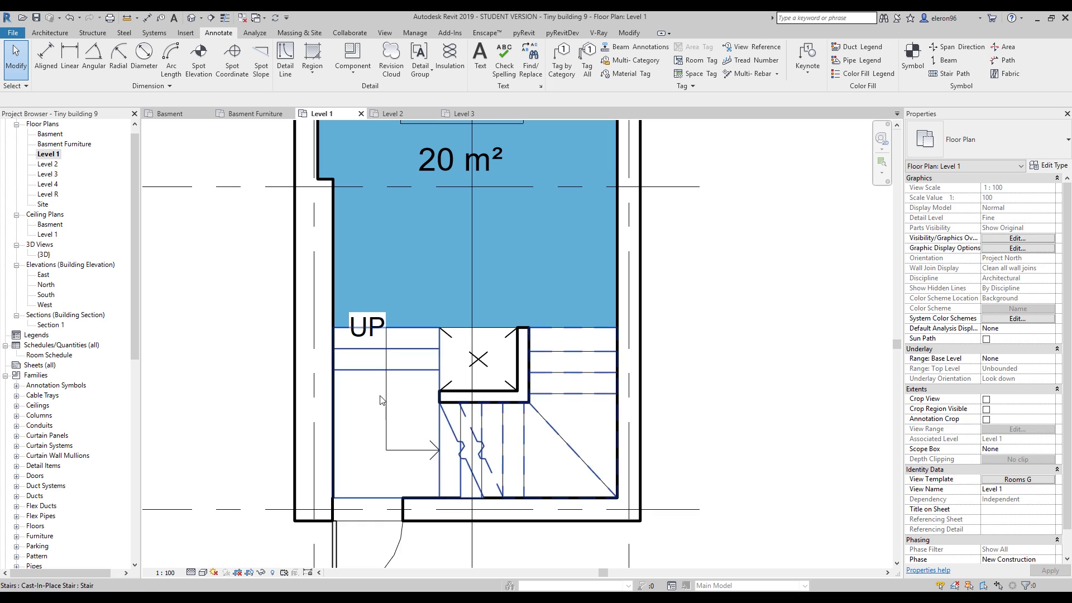
click(369, 336)
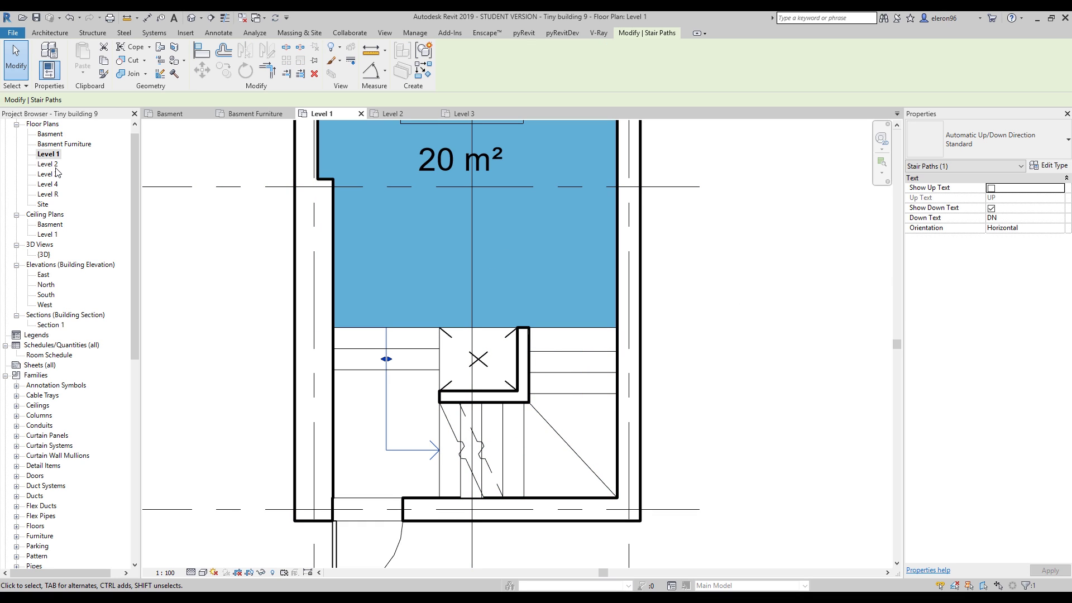
Open the Level 2 floor plan and turn off the down text of its stair path.
click(47, 164)
double_click(48, 165)
scroll(532, 345, up, 5)
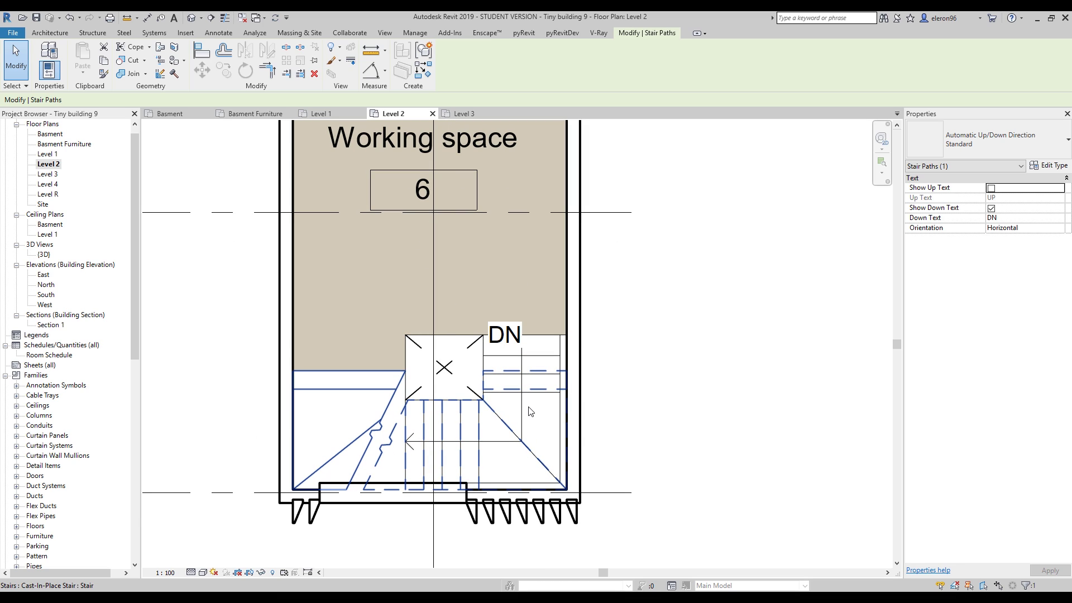
click(991, 188)
click(992, 209)
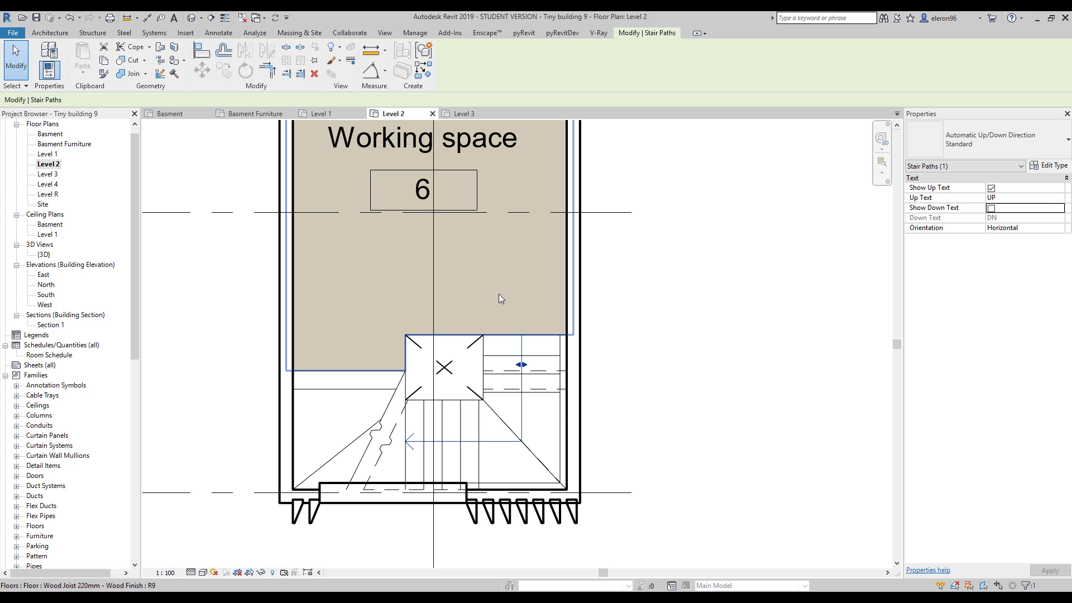
Open the Level 3 and Level 4 floor plans and examine the annotation of their stairs.
click(56, 176)
double_click(56, 176)
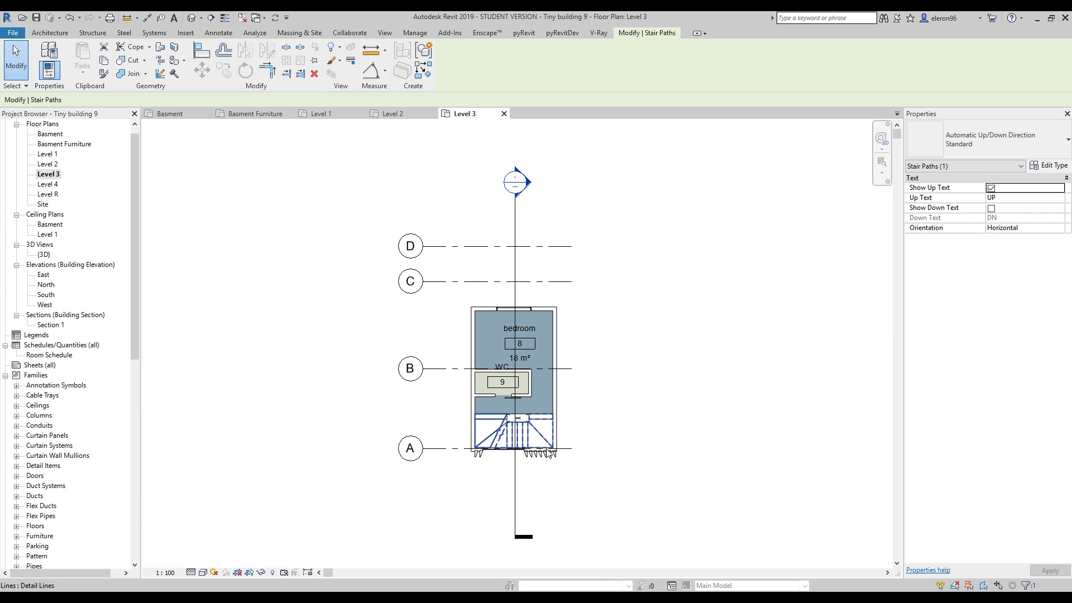
scroll(472, 398, up, 5)
double_click(48, 184)
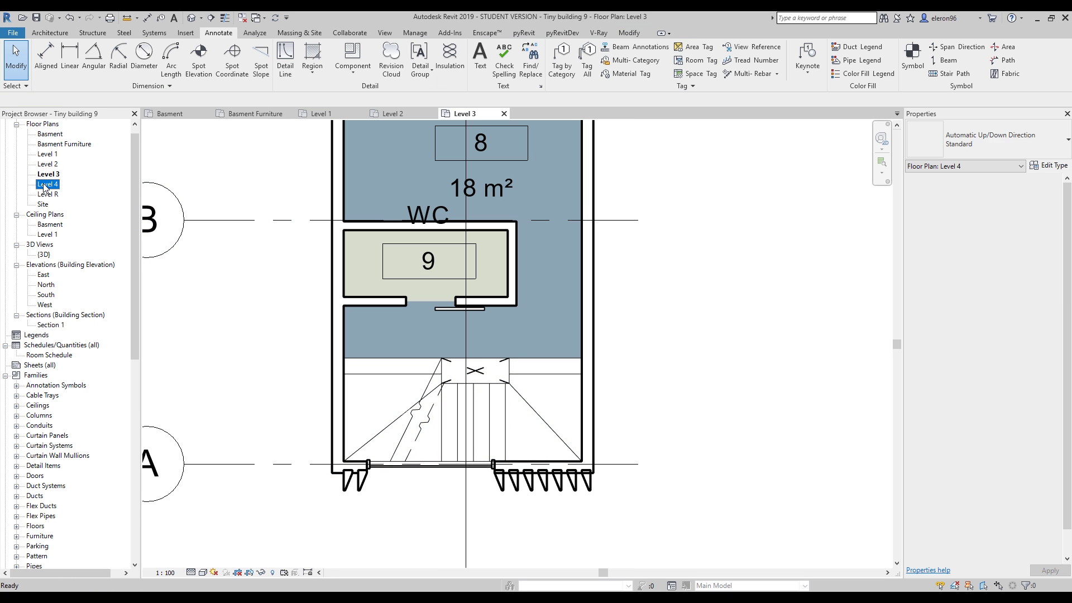
scroll(490, 396, down, 4)
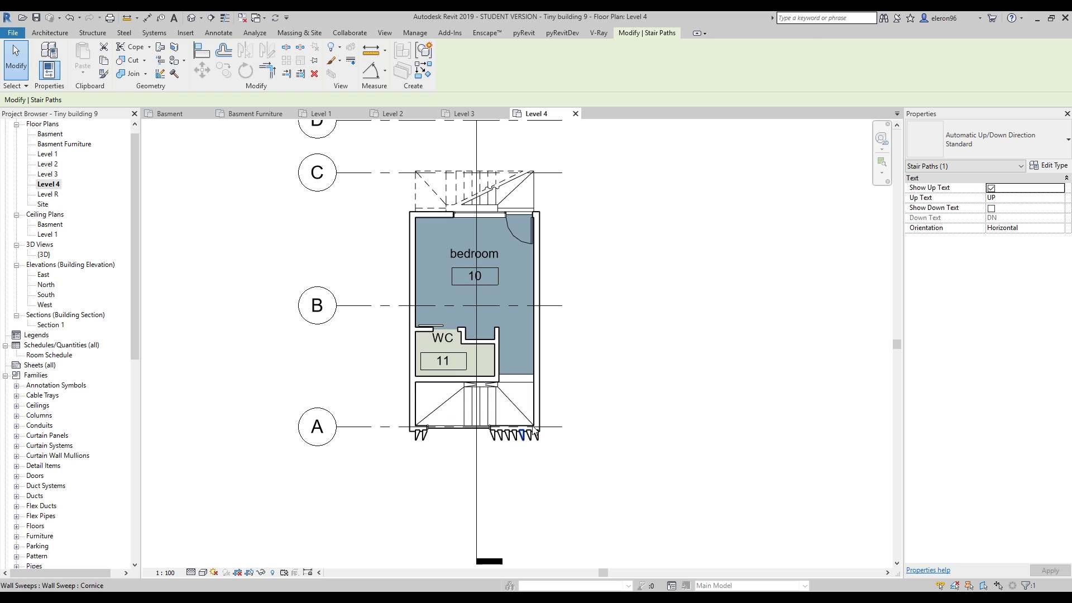
click(673, 443)
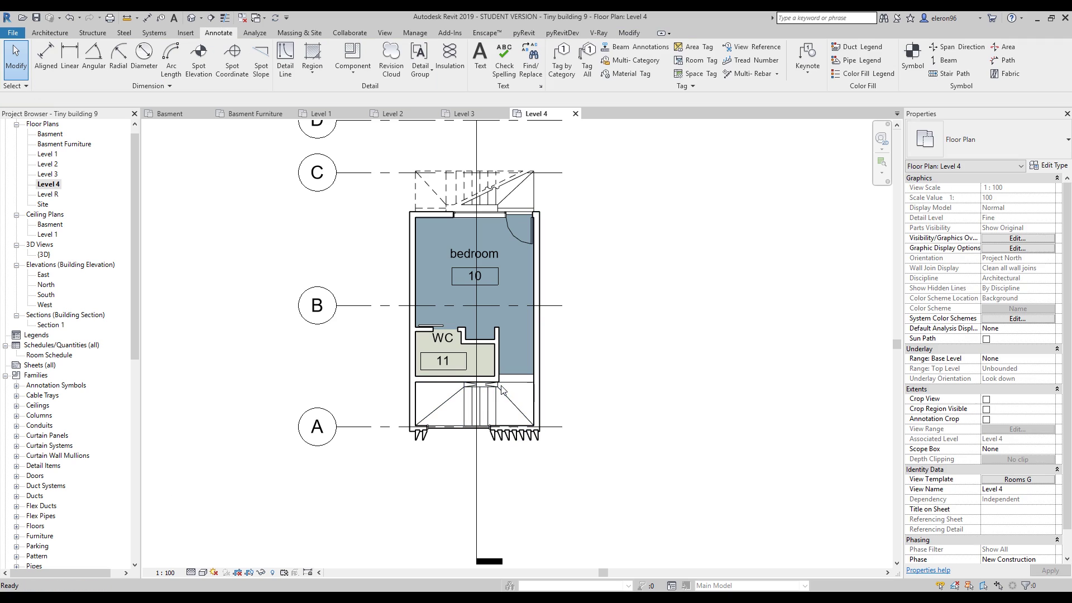
Return to the Basment floor plan and close all inactive views.
double_click(50, 134)
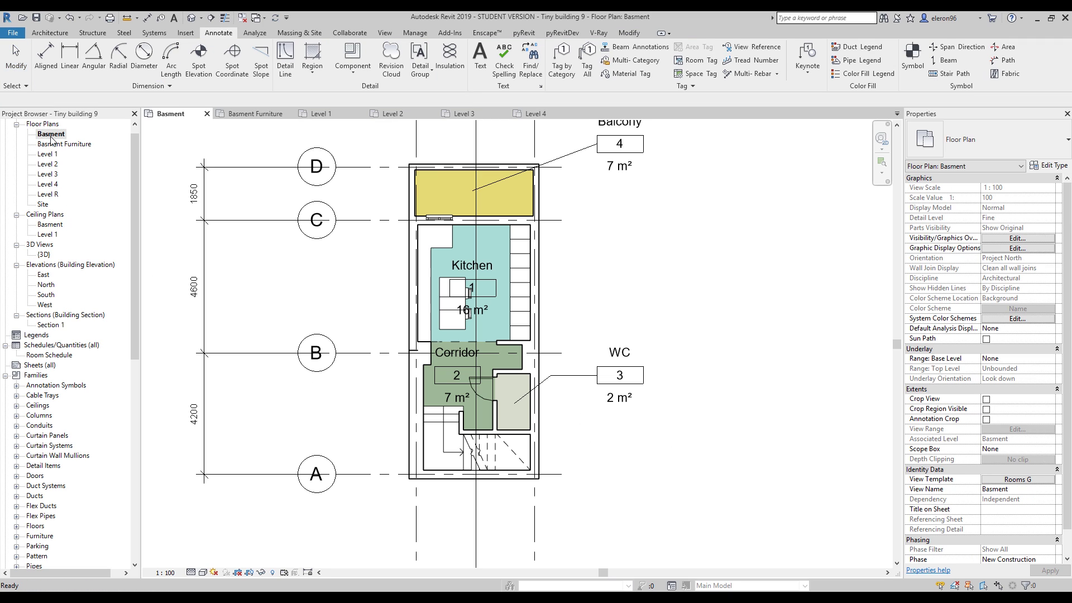
click(242, 17)
middle_drag(206, 255, 259, 277)
click(258, 277)
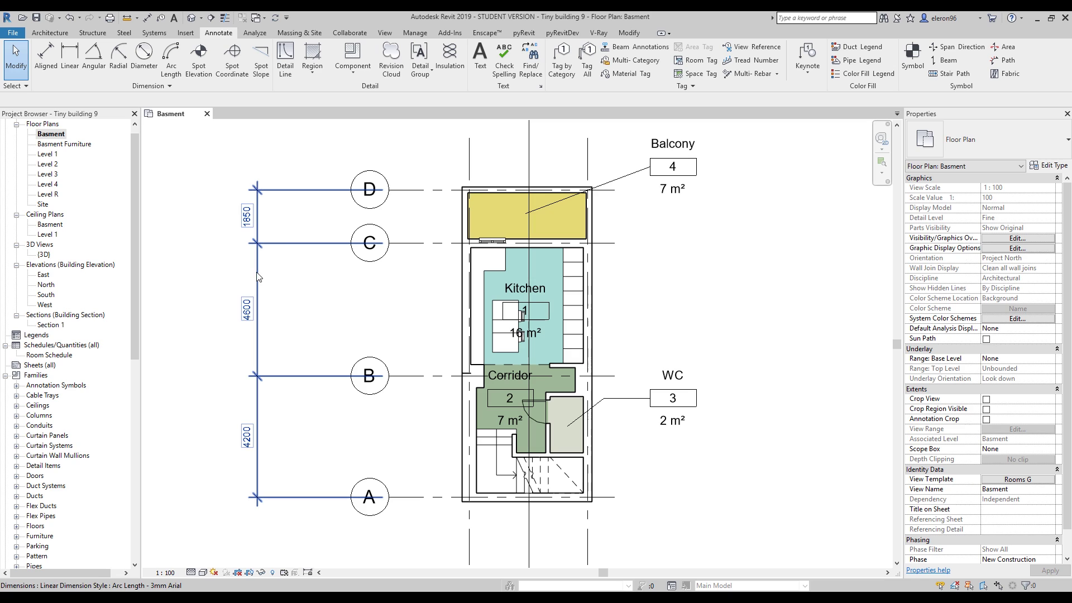
Move the dimension chain of grids A to D in between the grid bubbles and the building.
drag(263, 209, 441, 216)
click(421, 154)
scroll(420, 155, down, 2)
scroll(363, 187, up, 5)
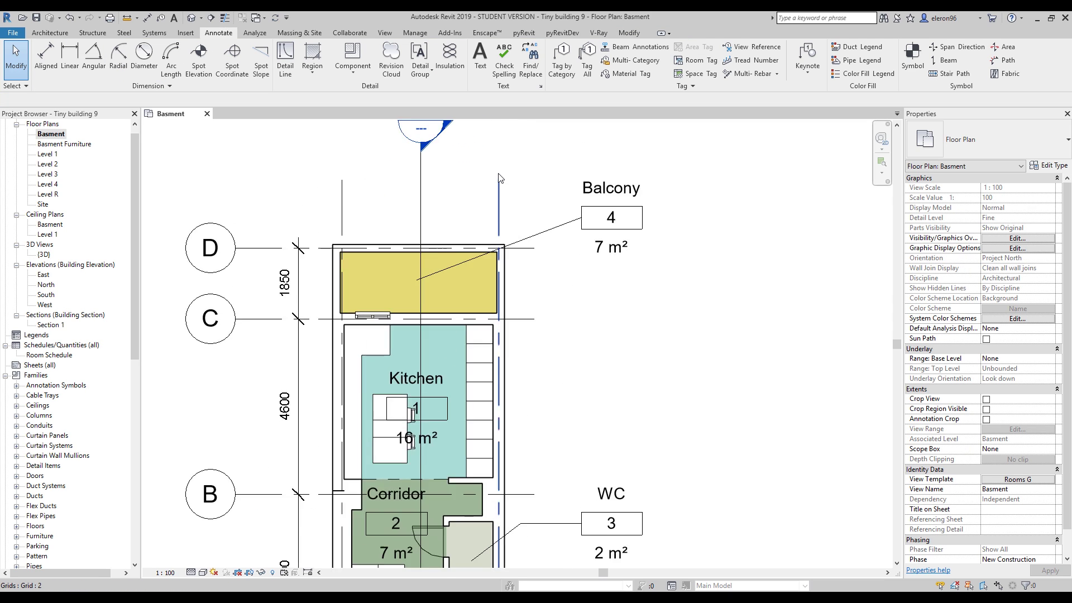
Move the Balcony room tag level with the balcony so that its leader runs straight and horizontal.
click(626, 249)
mouse_move(650, 285)
mouse_down()
mouse_move(400, 329)
mouse_move(403, 344)
mouse_move(605, 354)
mouse_move(606, 363)
mouse_up()
click(620, 433)
scroll(620, 433, down, 3)
scroll(427, 263, up, 4)
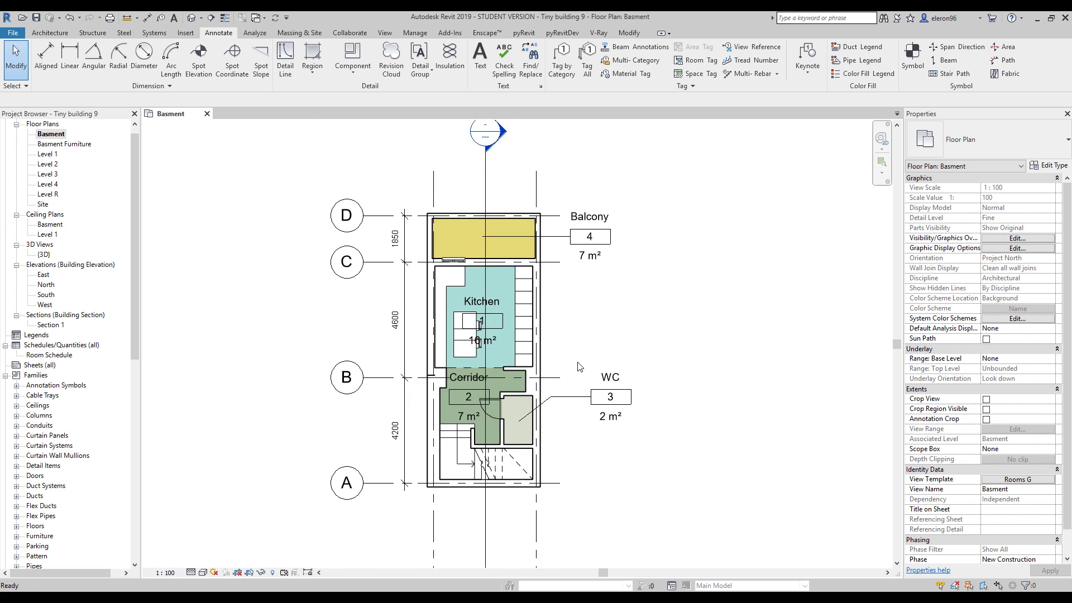
Turn on the leader line of the Kitchen room tag and move the tag outside the building, beside the kitchen.
click(427, 264)
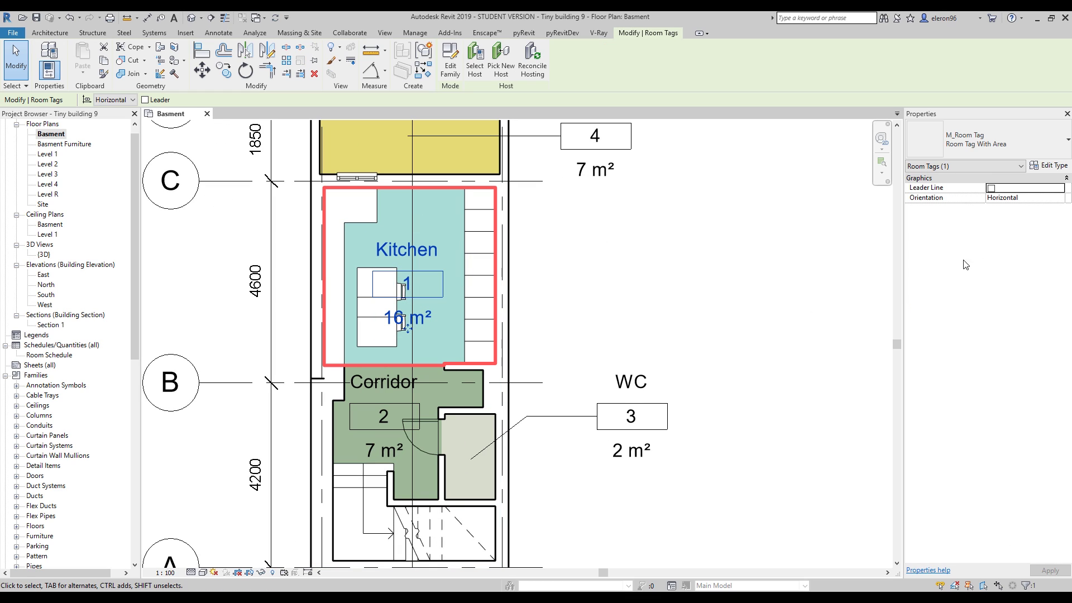
click(992, 189)
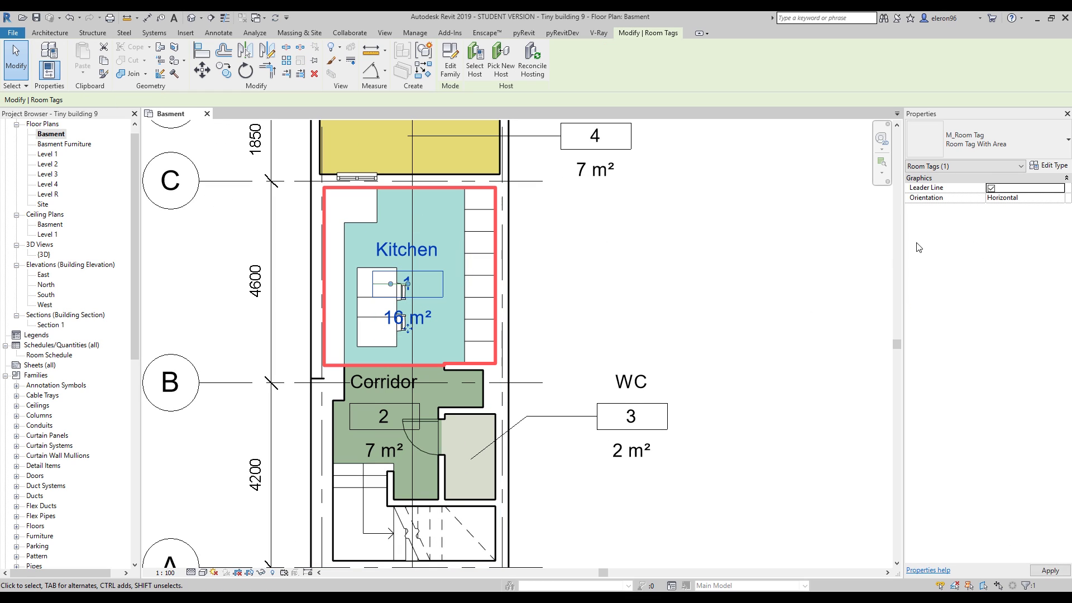
drag(408, 330, 600, 333)
click(744, 371)
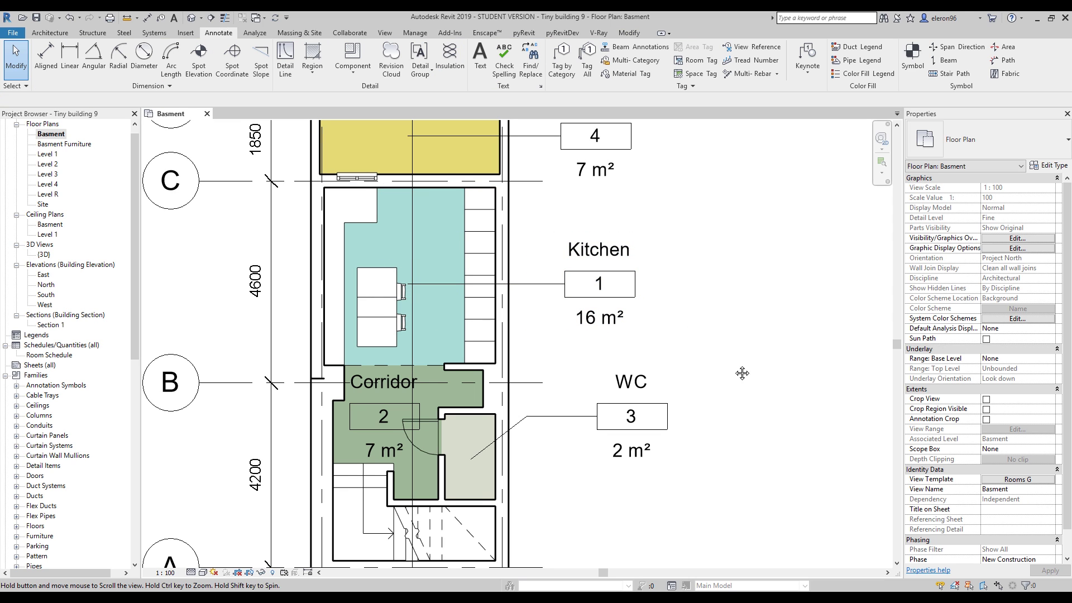
Move the WC room tag closer to the building, in line beneath the Kitchen tag.
middle_drag(744, 371, 733, 283)
click(609, 345)
drag(620, 372, 591, 368)
click(657, 160)
scroll(663, 317, down, 2)
middle_drag(663, 316, 645, 293)
scroll(644, 292, down, 2)
scroll(599, 374, up, 1)
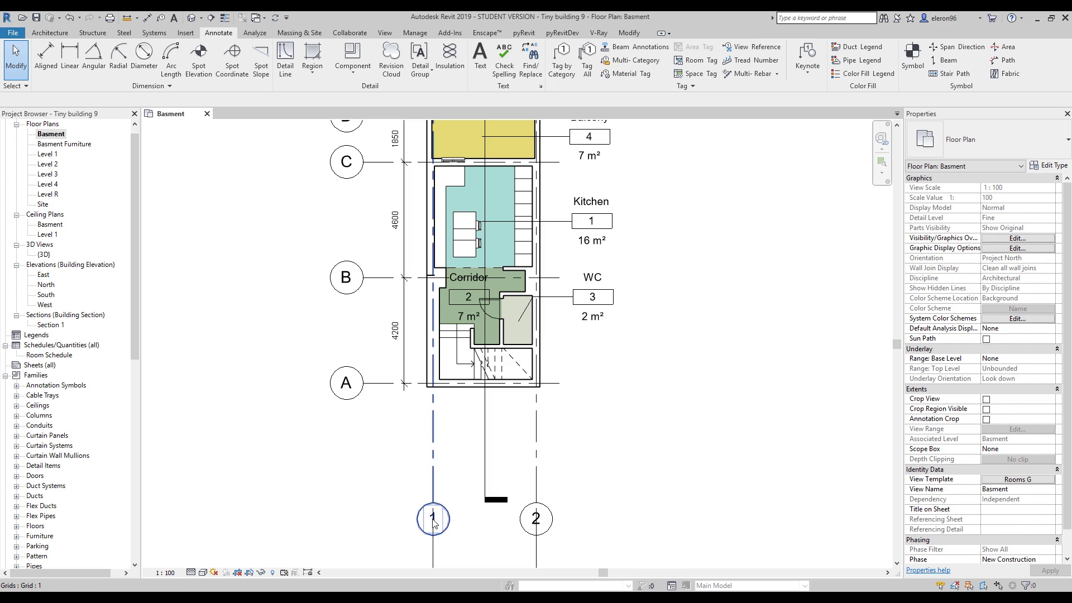
Move the dimension between grids 1 and 2 up between the building and the grid bubbles.
click(437, 509)
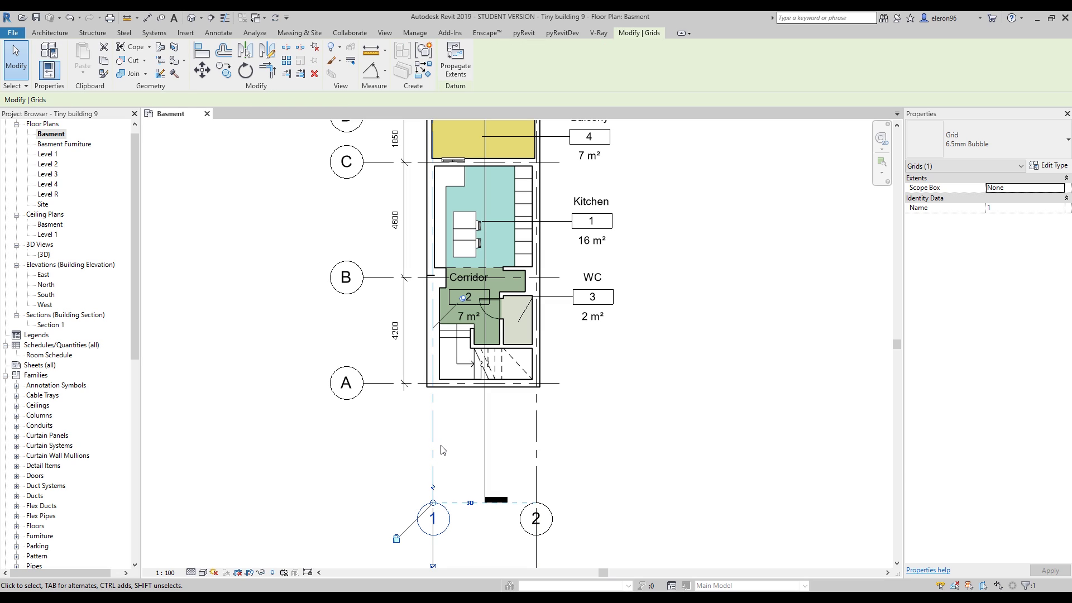
click(419, 463)
middle_drag(419, 463, 425, 351)
scroll(441, 383, up, 1)
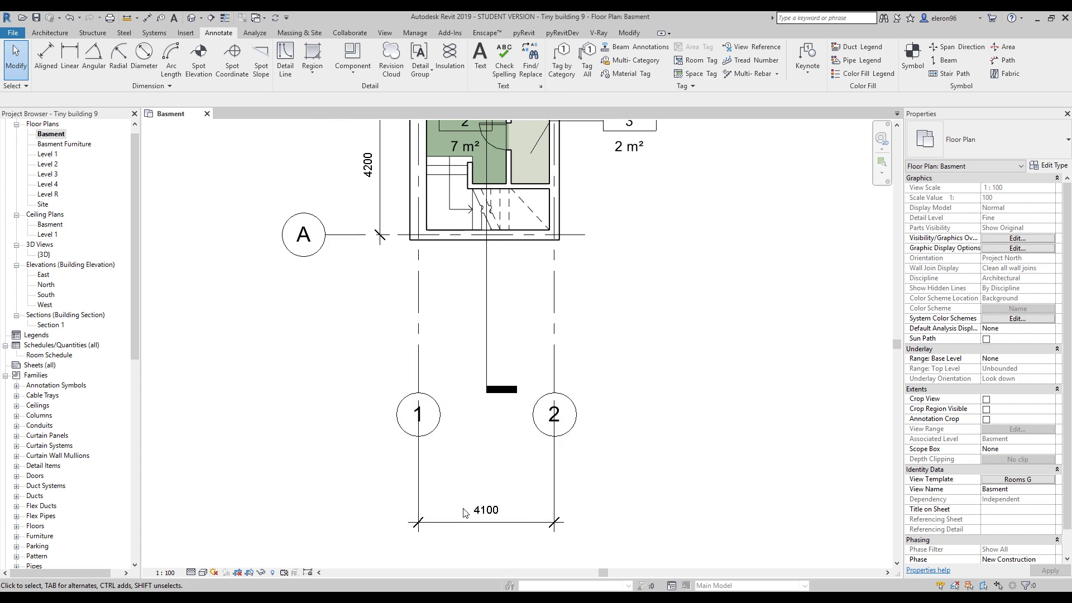
click(459, 521)
mouse_move(459, 521)
ctrl+mouse_down()
mouse_move(463, 306)
mouse_move(466, 328)
ctrl+mouse_up()
key(Escape)
scroll(579, 386, down, 2)
mouse_move(579, 386)
middle_down()
mouse_move(590, 381)
mouse_move(592, 418)
middle_up()
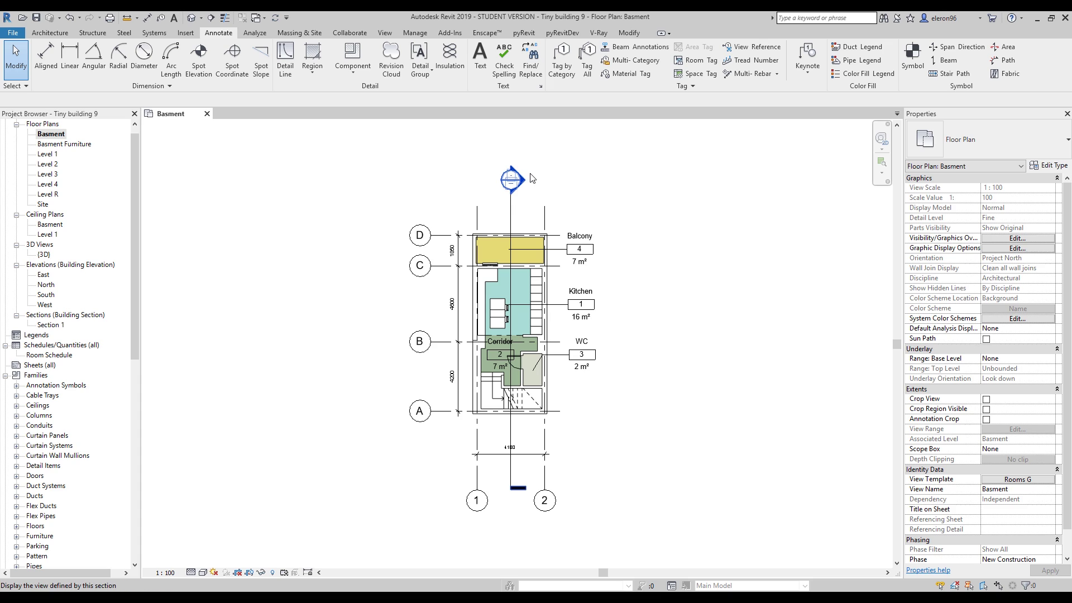
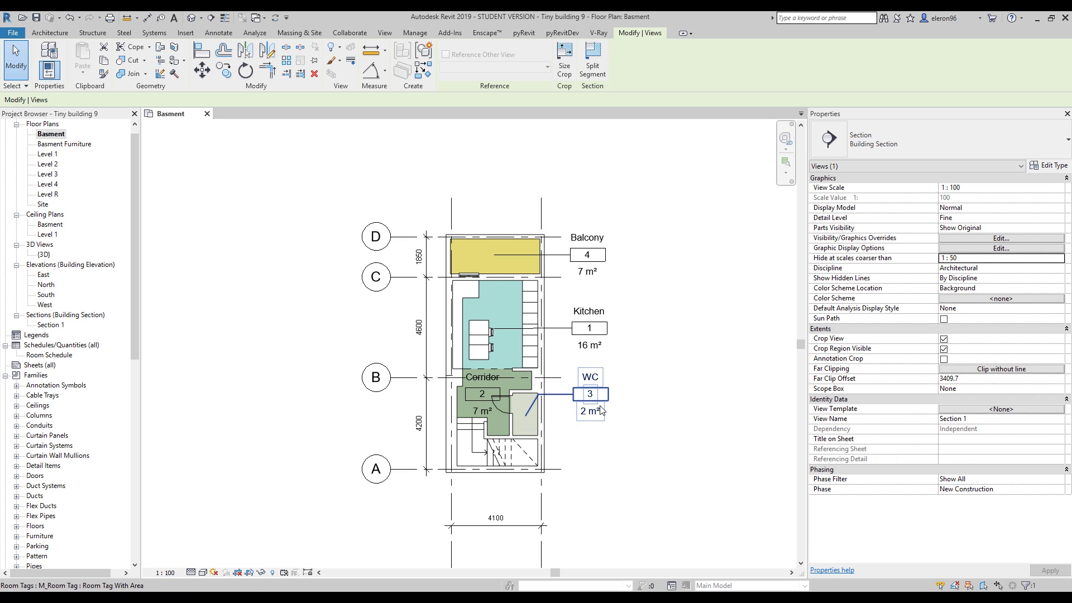
Reveal the hidden elements of the Basment plan to check for the section mark, and switch the reveal mode off again.
key(Escape)
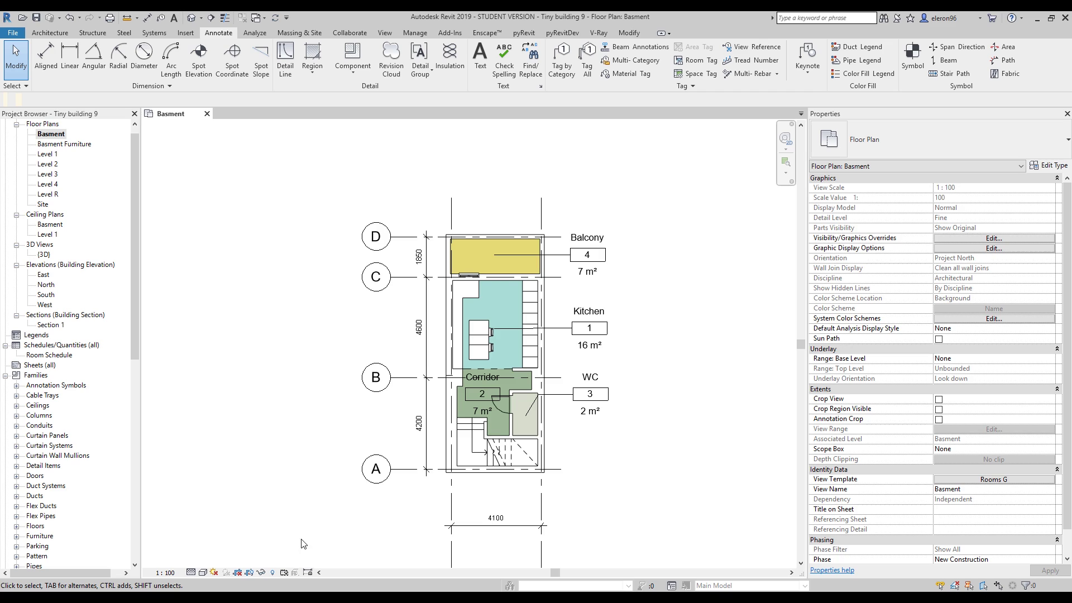
click(273, 573)
scroll(299, 505, down, 2)
scroll(346, 502, up, 2)
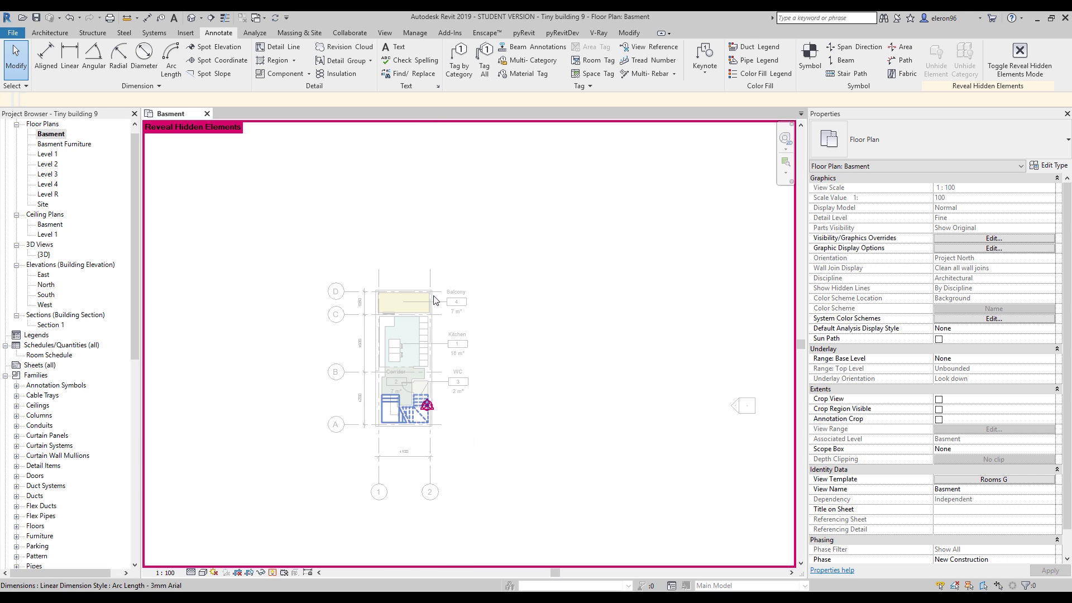
scroll(359, 422, up, 1)
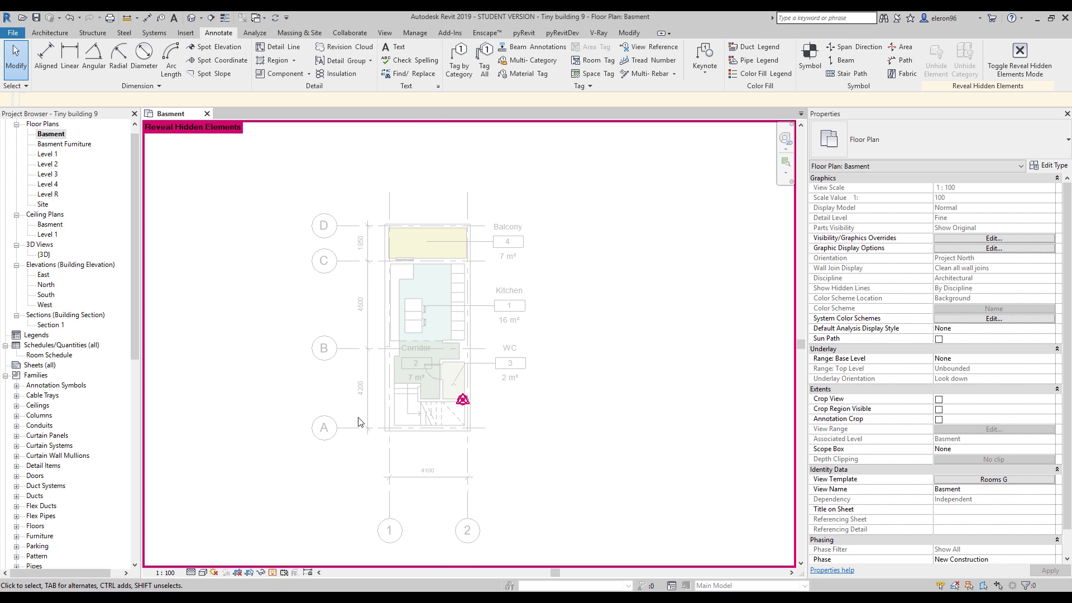
click(274, 573)
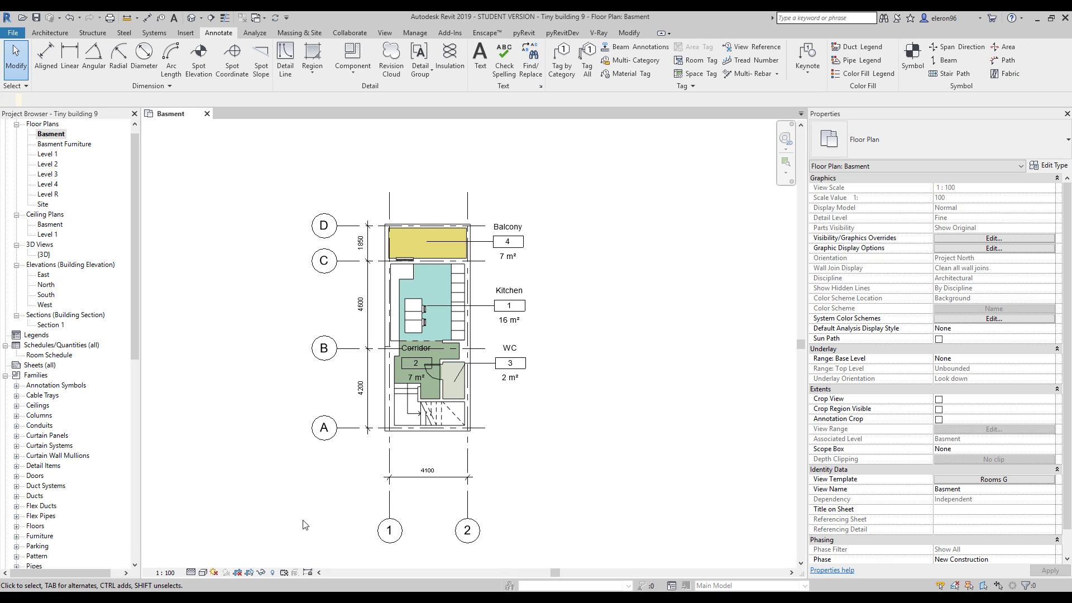
middle_drag(300, 528, 381, 522)
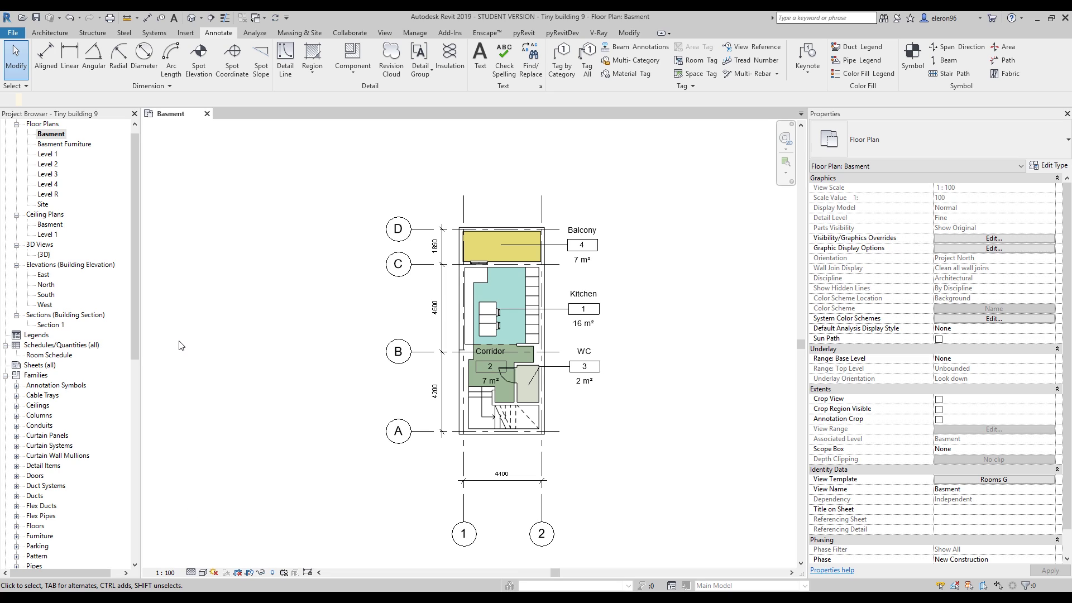
Set Section 1 to hide at scales coarser than 1 : 100.
click(49, 325)
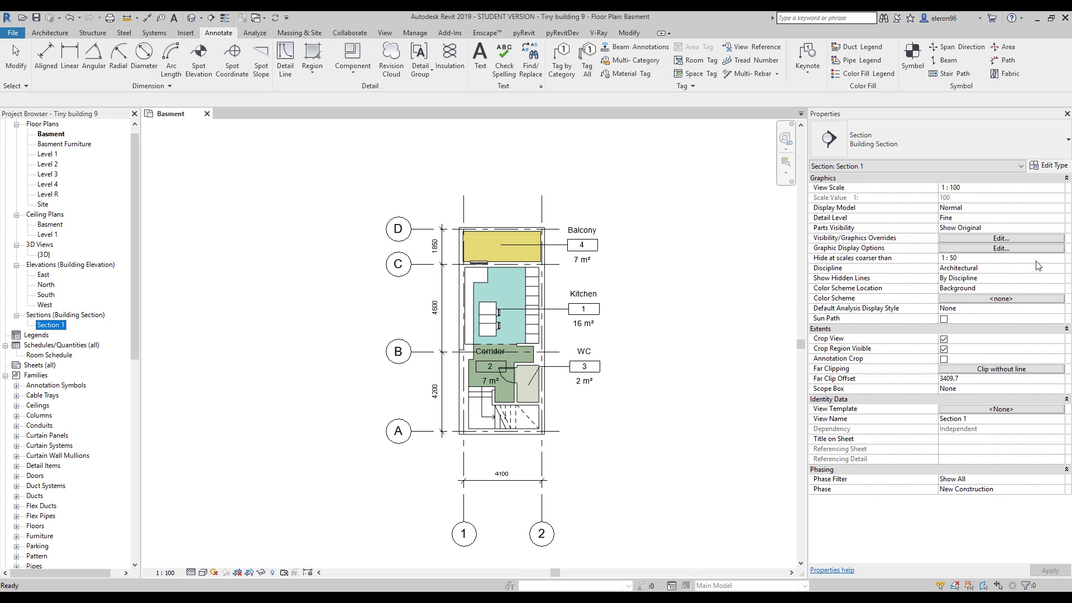
click(1060, 258)
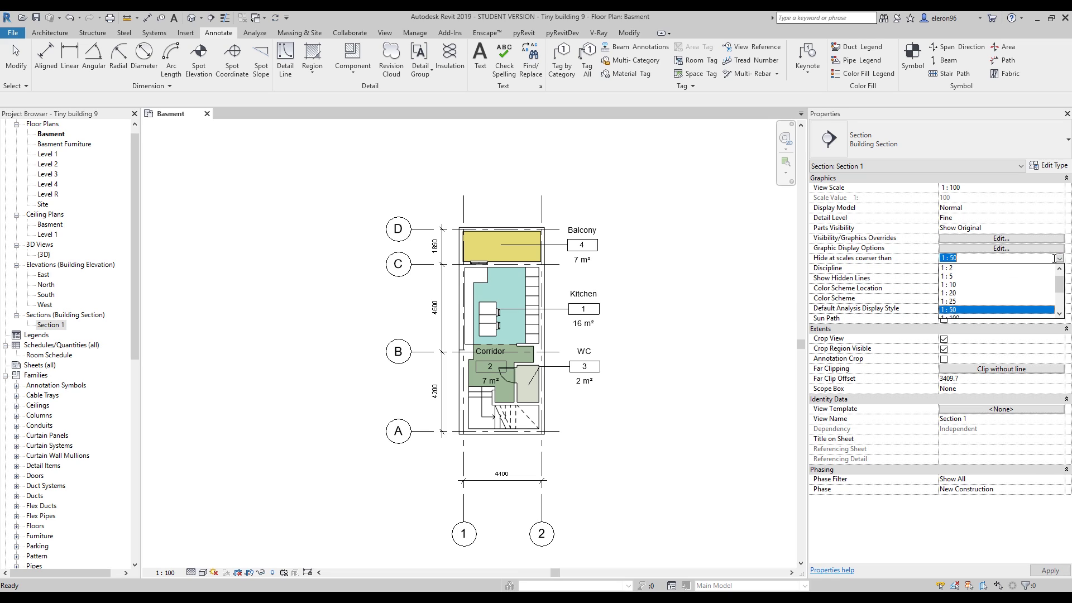
click(960, 293)
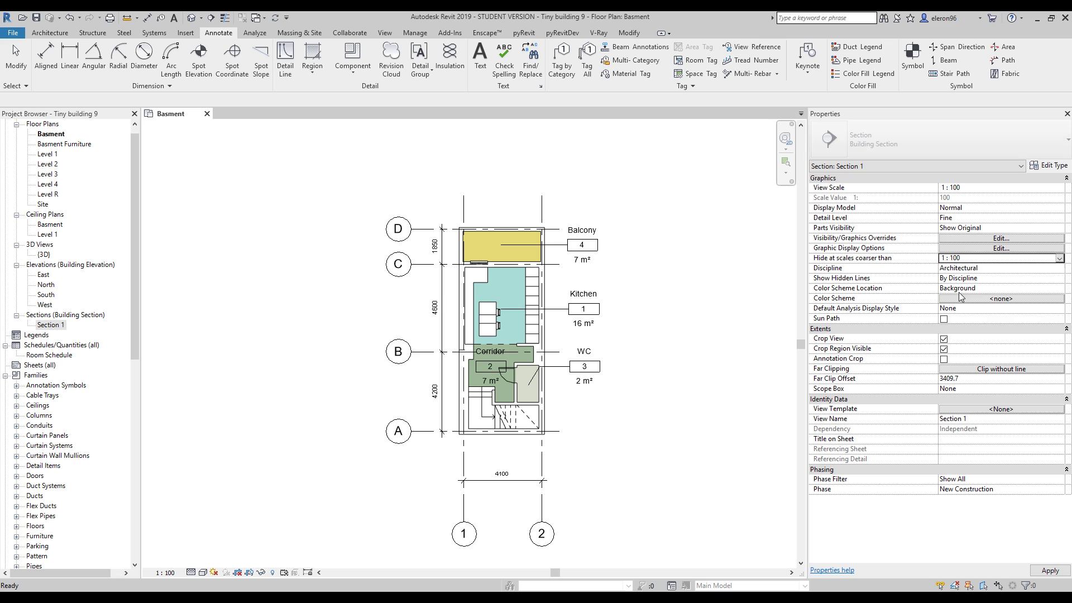
click(355, 419)
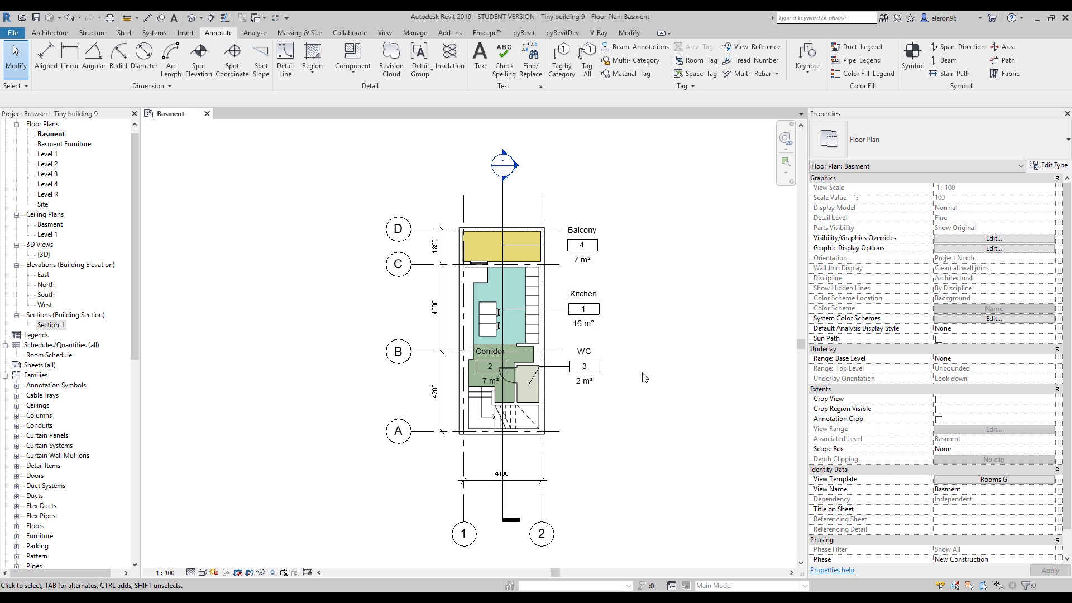
middle_drag(646, 380, 605, 392)
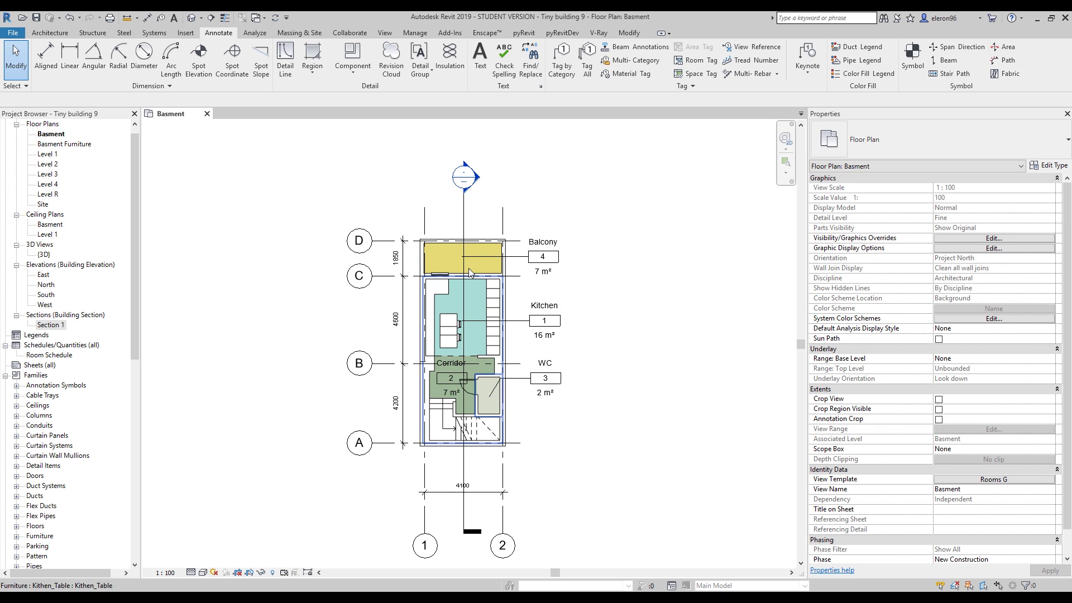
middle_drag(606, 268, 596, 303)
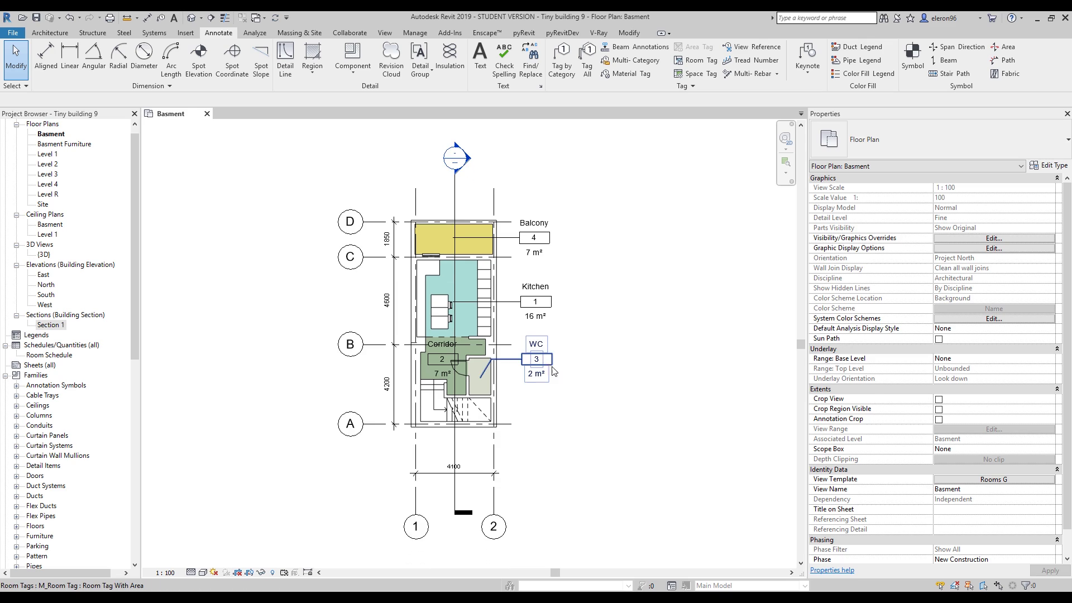
Select the section mark in the plan and examine the section types available for it.
click(454, 201)
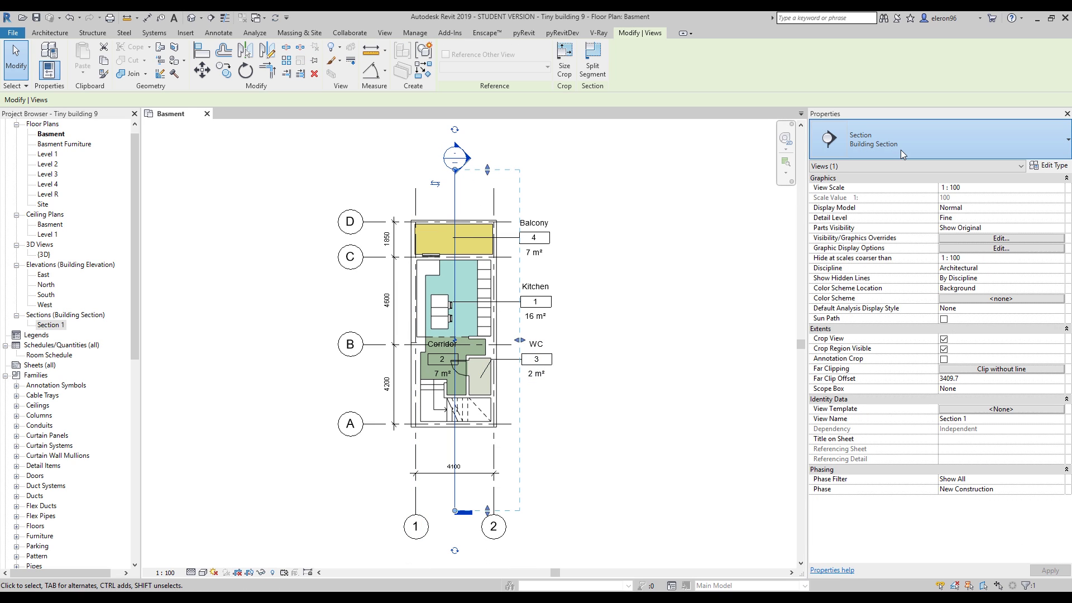
click(900, 149)
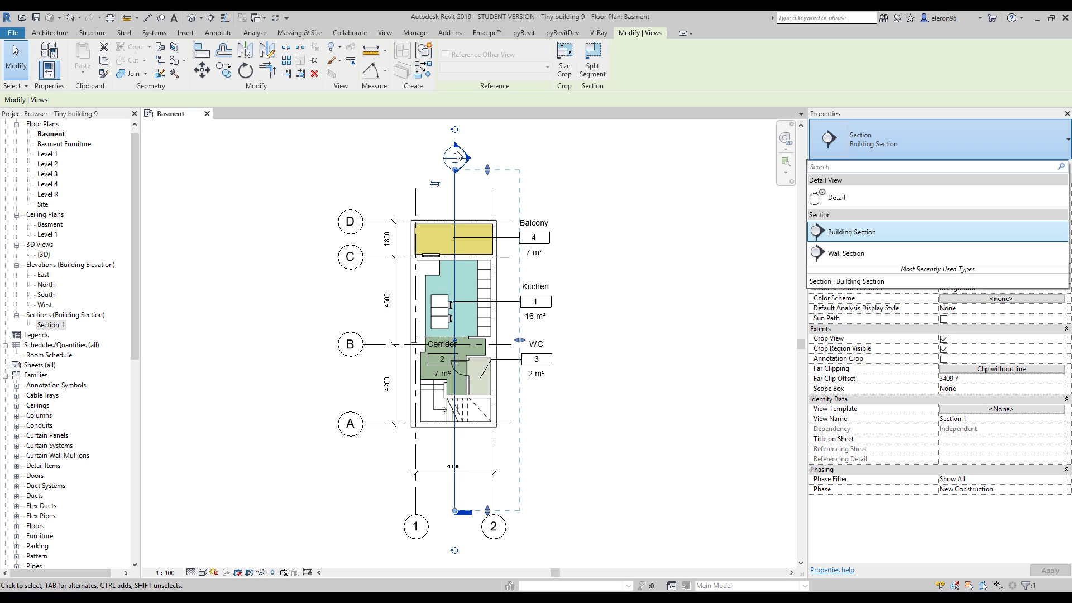
click(631, 378)
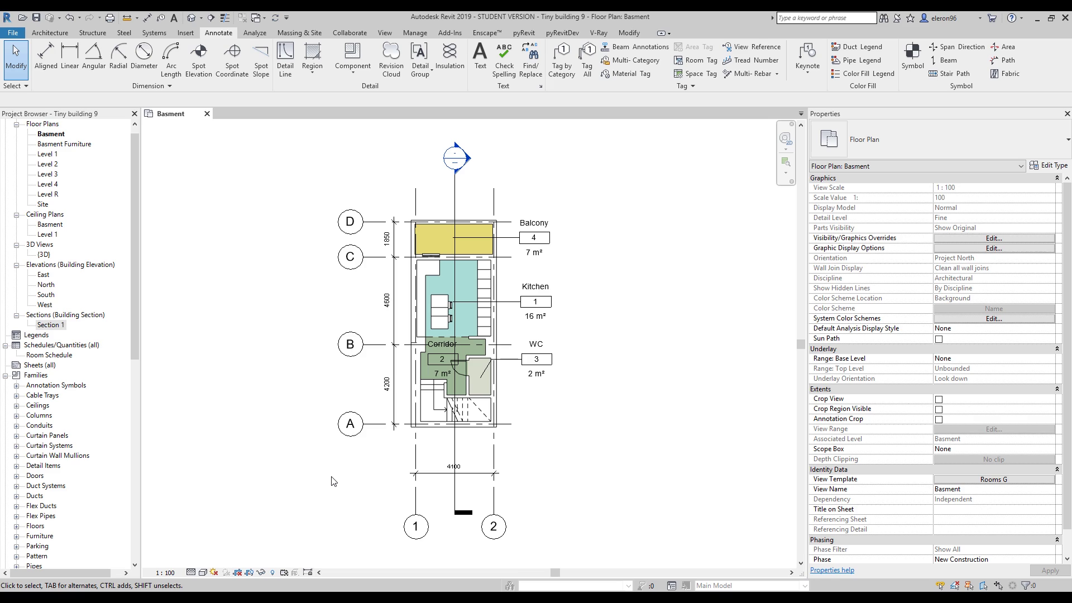
scroll(386, 446, up, 2)
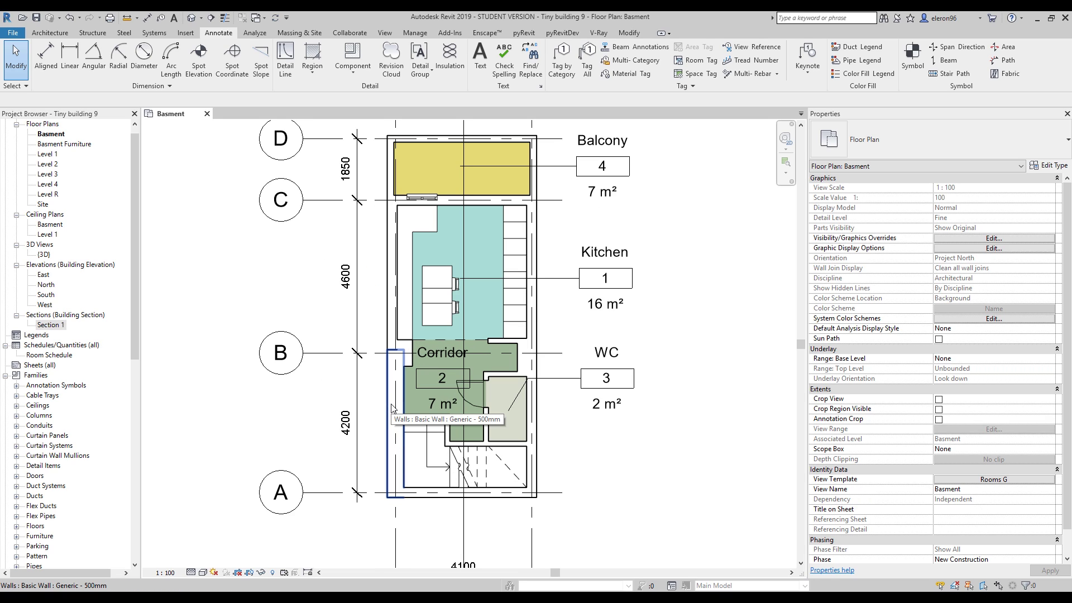
middle_drag(353, 394, 348, 447)
scroll(382, 392, up, 4)
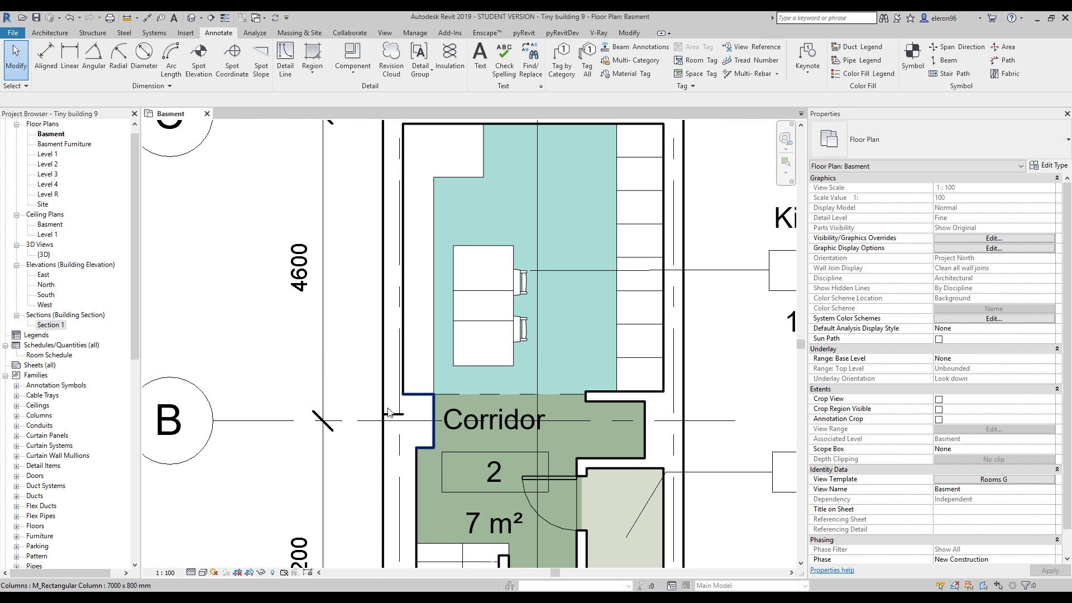
scroll(384, 396, up, 3)
click(629, 33)
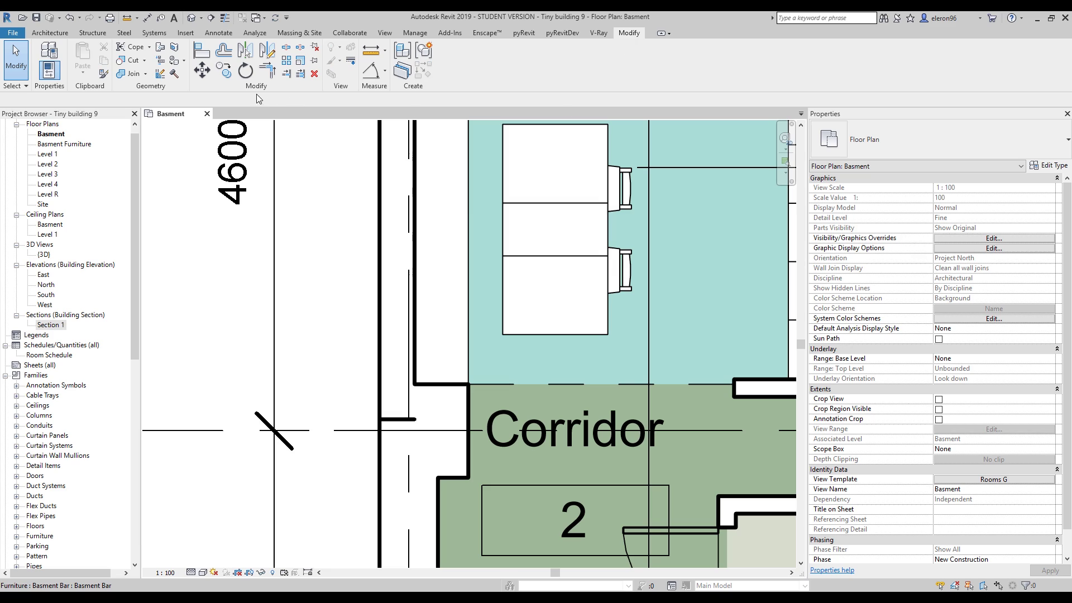
click(380, 389)
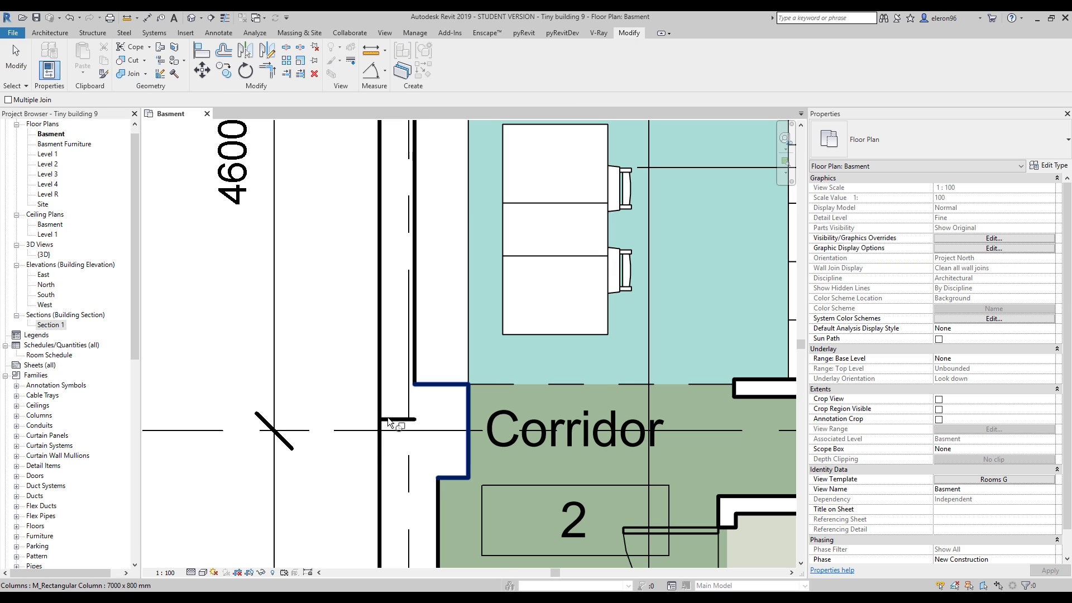
key(Escape)
Extend the end of the Generic - 300mm wall beside the kitchen to meet the thicker wall at grid B.
click(398, 419)
drag(397, 423, 406, 433)
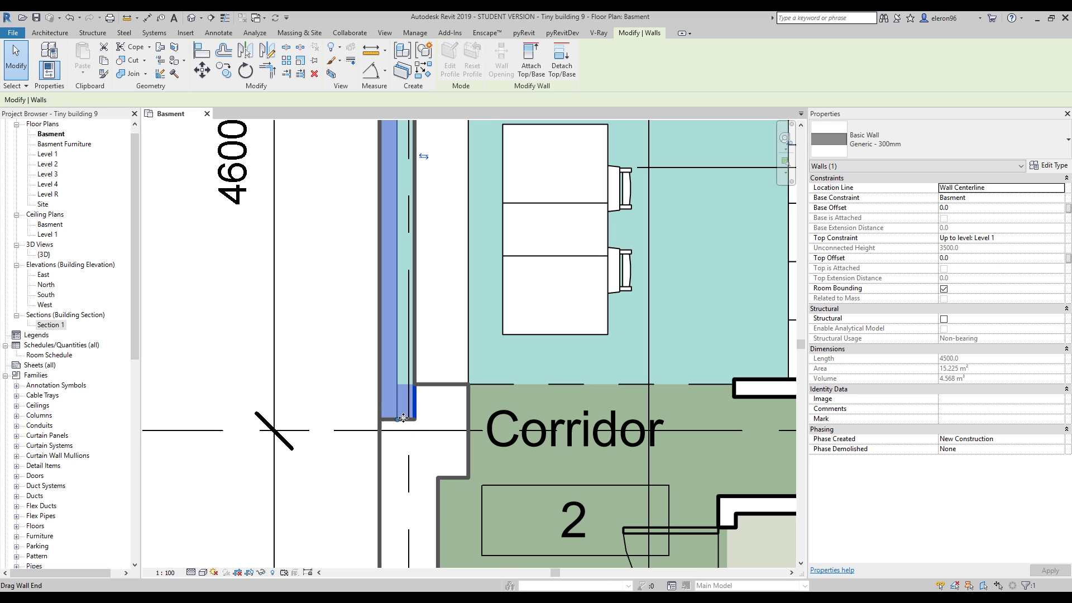
click(334, 371)
scroll(334, 371, down, 5)
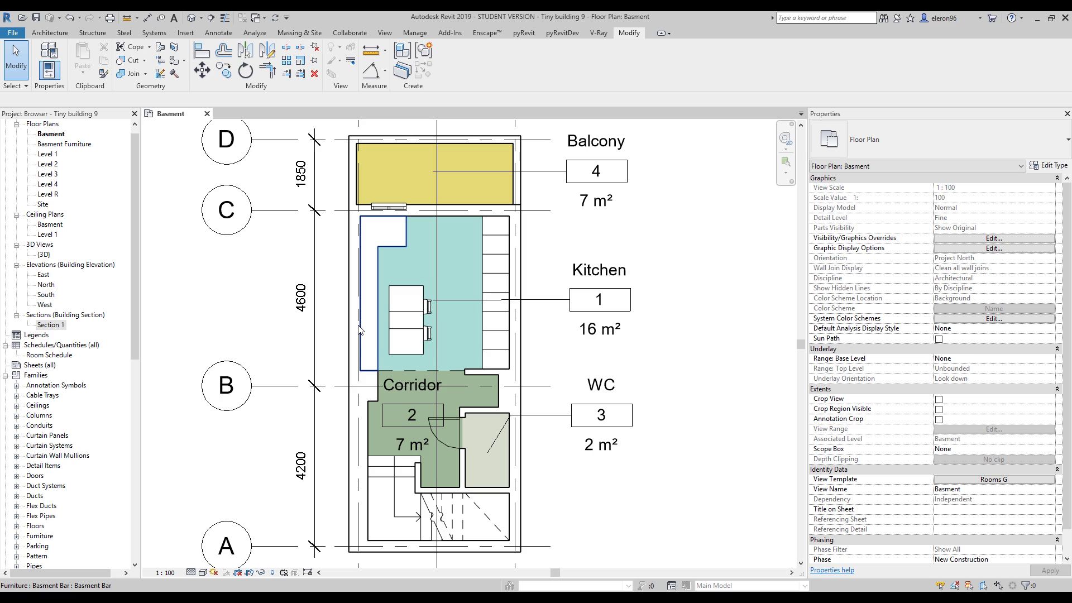
middle_drag(374, 423, 384, 358)
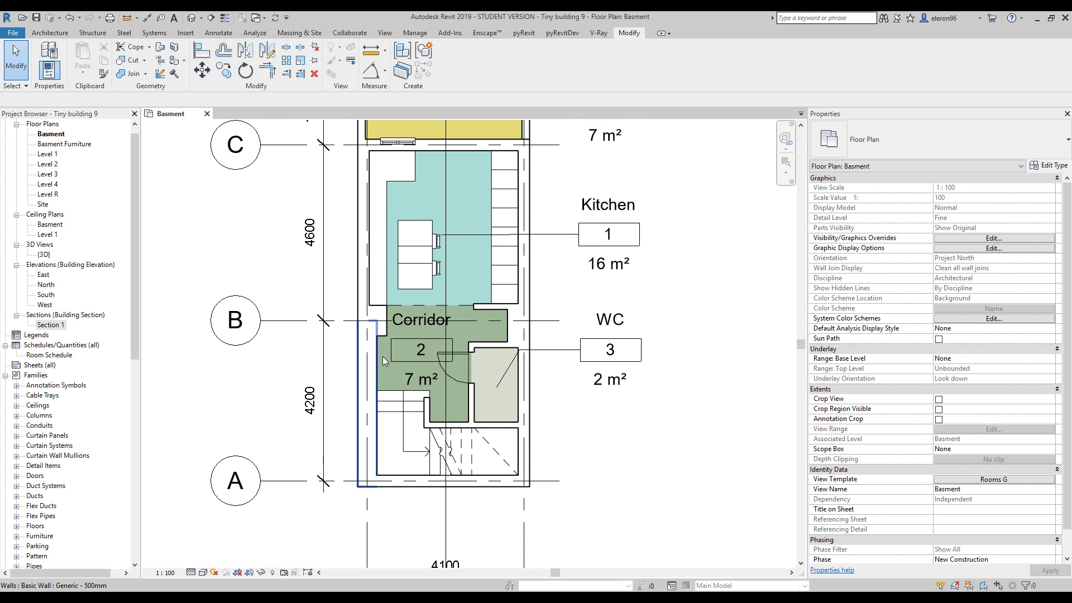
Set the Walls category's detail level to Coarse in the Rooms G template's model graphic overrides and apply the template.
click(192, 573)
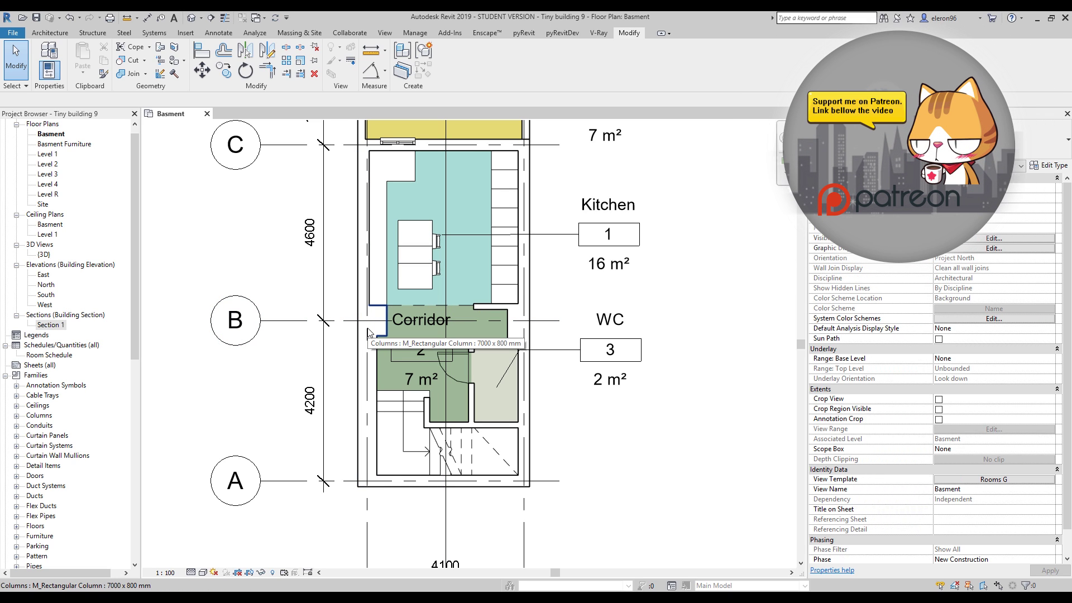
click(1015, 484)
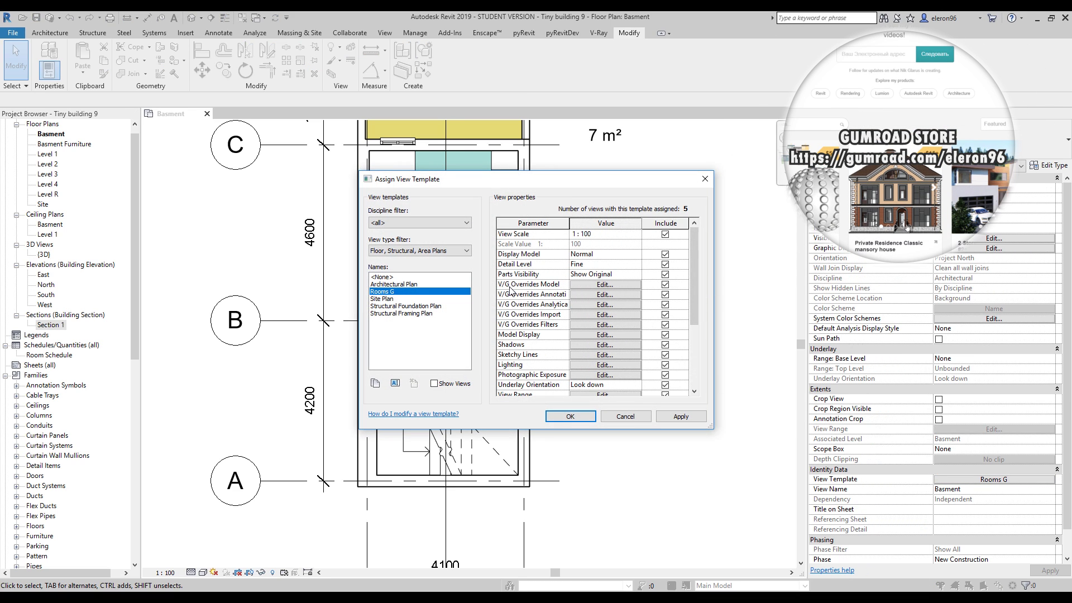
click(575, 285)
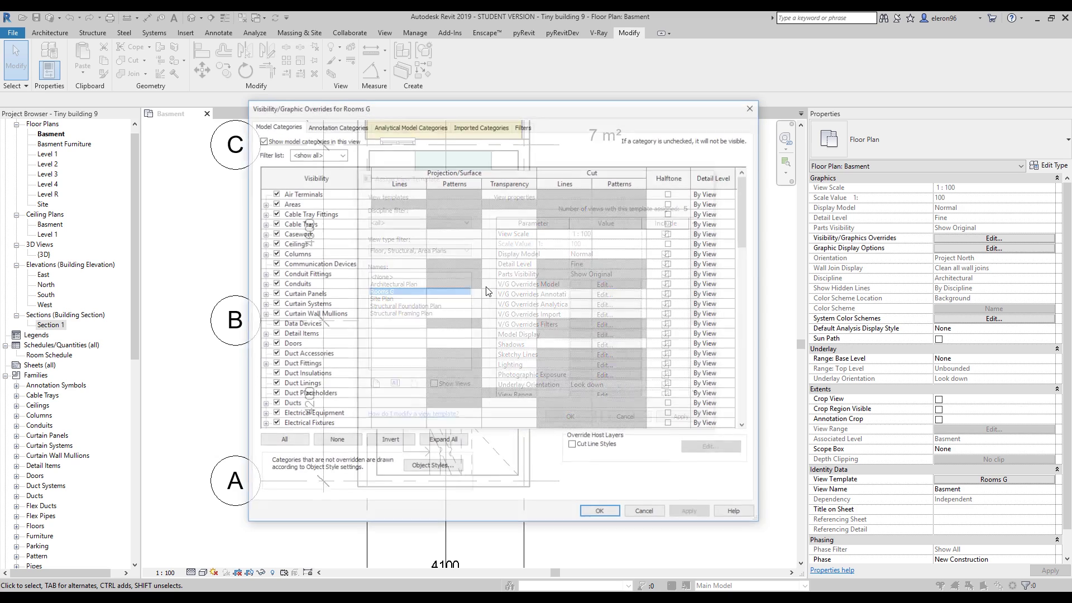
scroll(327, 288, down, 8)
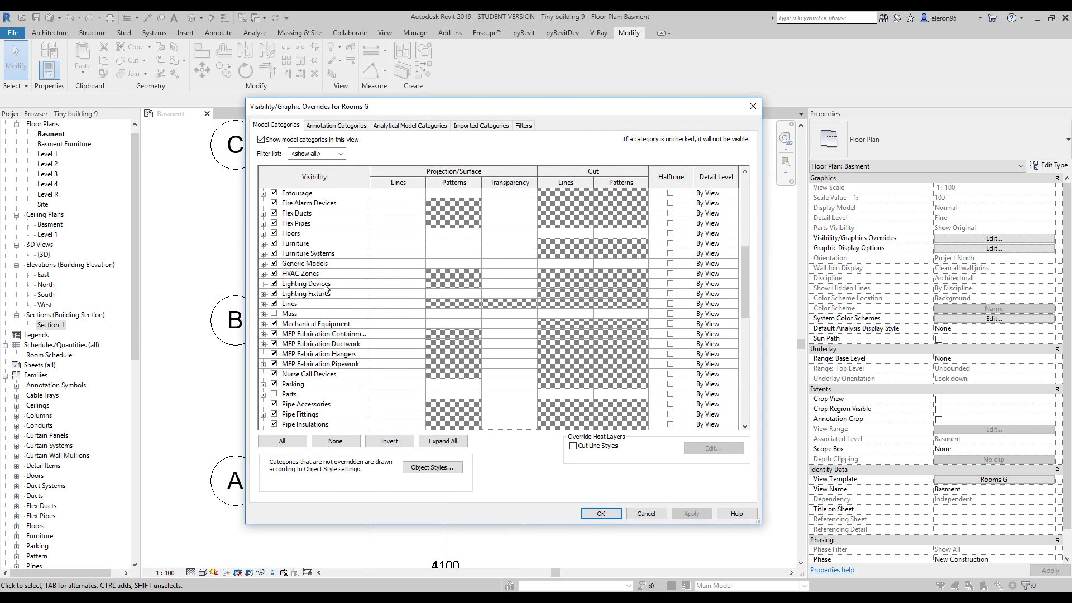
scroll(327, 287, down, 9)
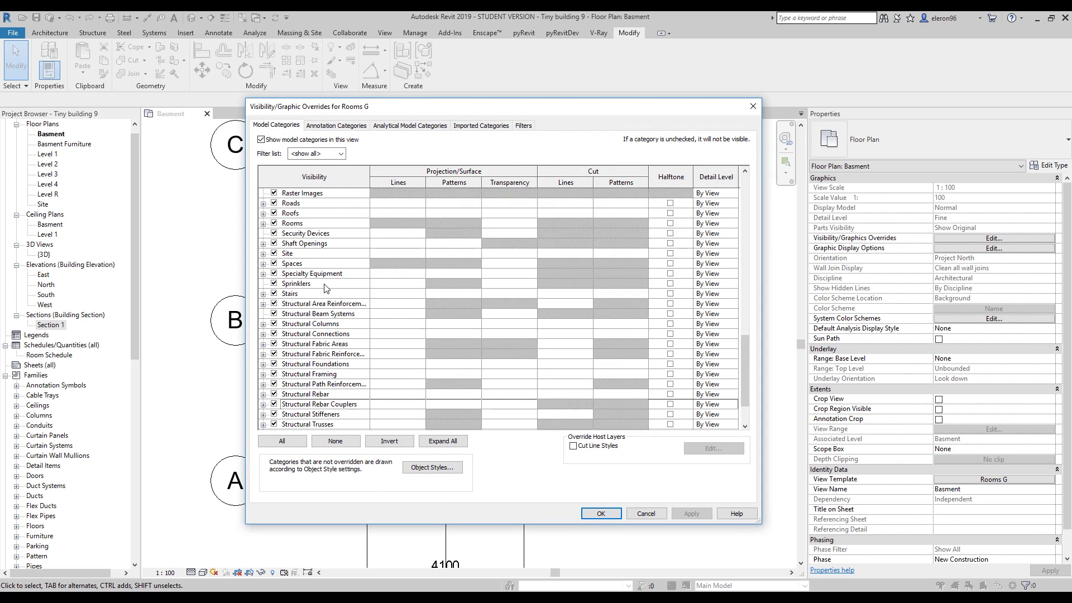
scroll(326, 288, down, 3)
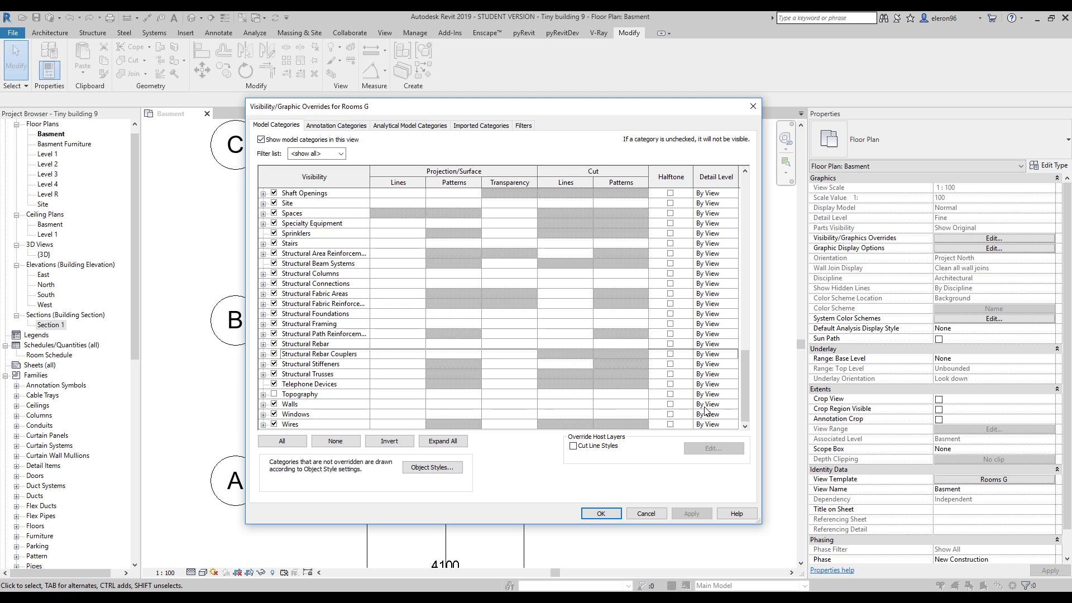
click(728, 409)
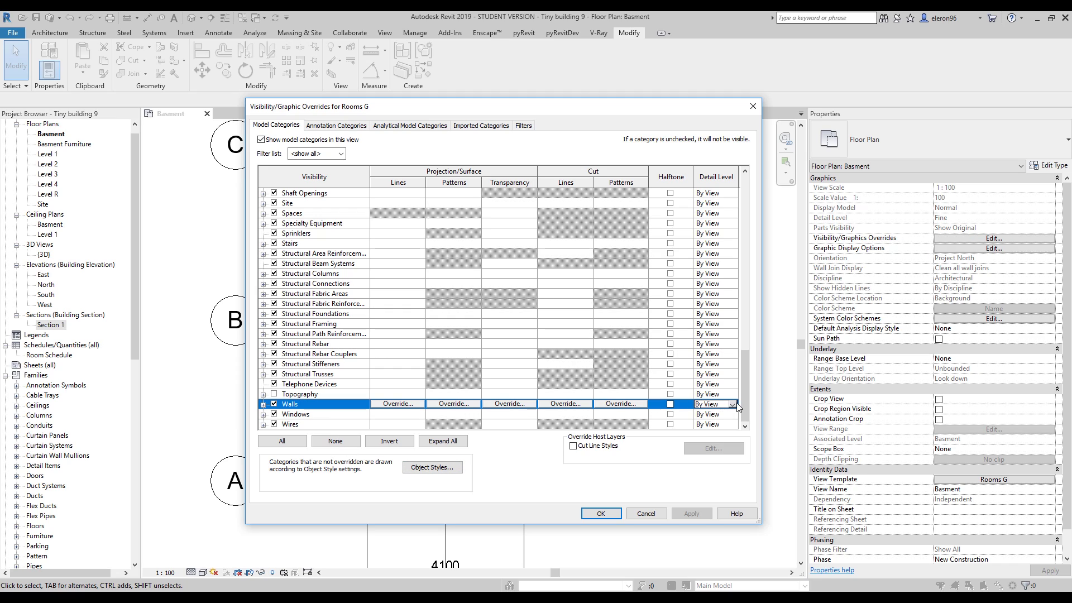
click(732, 404)
click(709, 424)
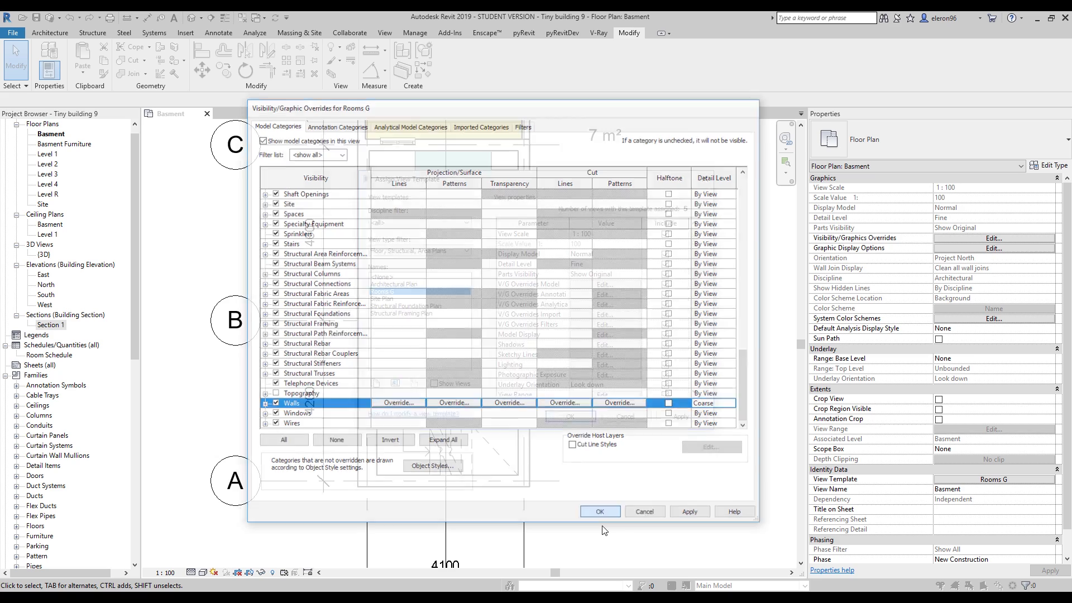
click(601, 514)
click(610, 478)
middle_drag(453, 358, 464, 381)
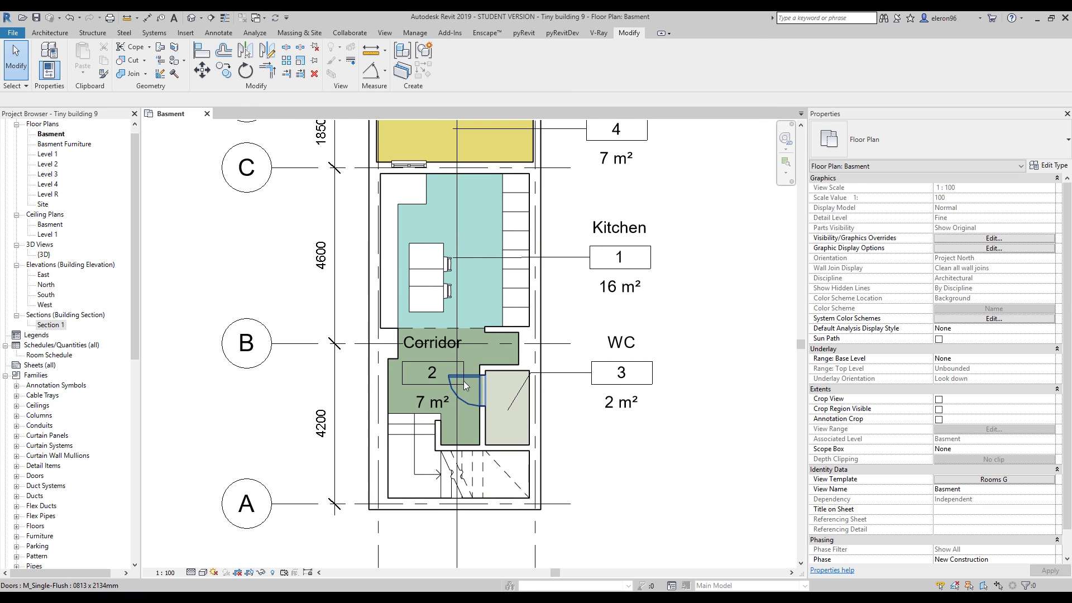
In the Rooms G template's model overrides, set the Walls cut foreground pattern to Solid fill.
click(978, 480)
click(597, 285)
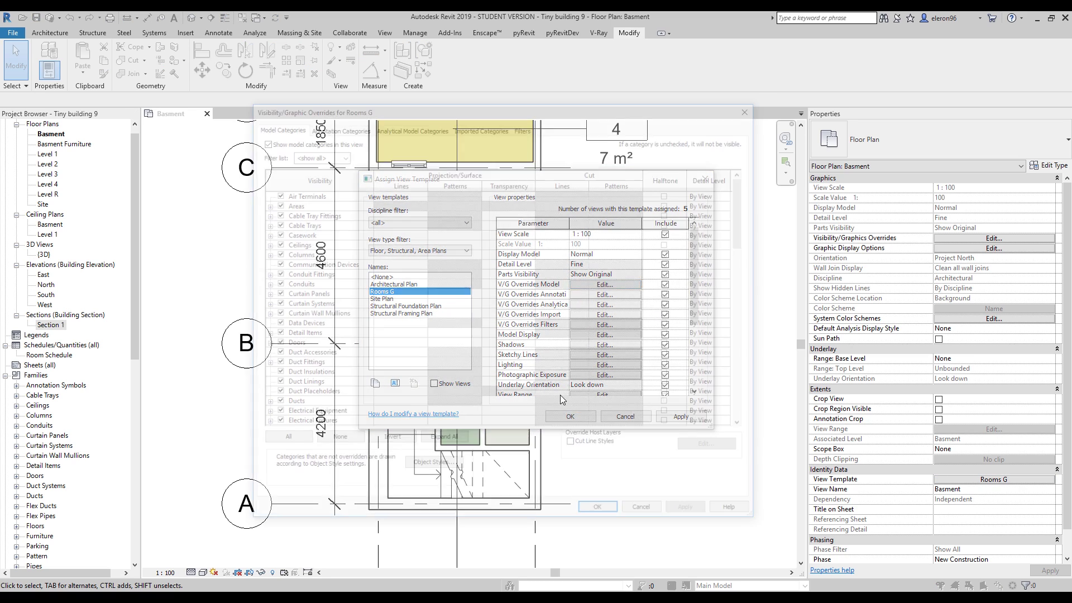
scroll(577, 310, down, 2)
scroll(577, 312, down, 15)
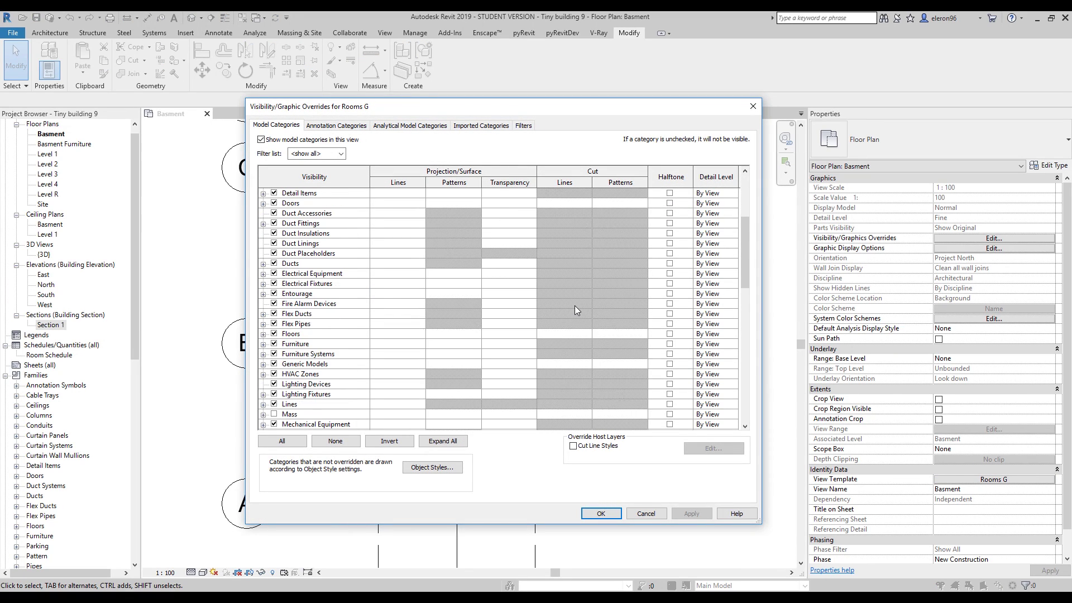
scroll(577, 315, down, 4)
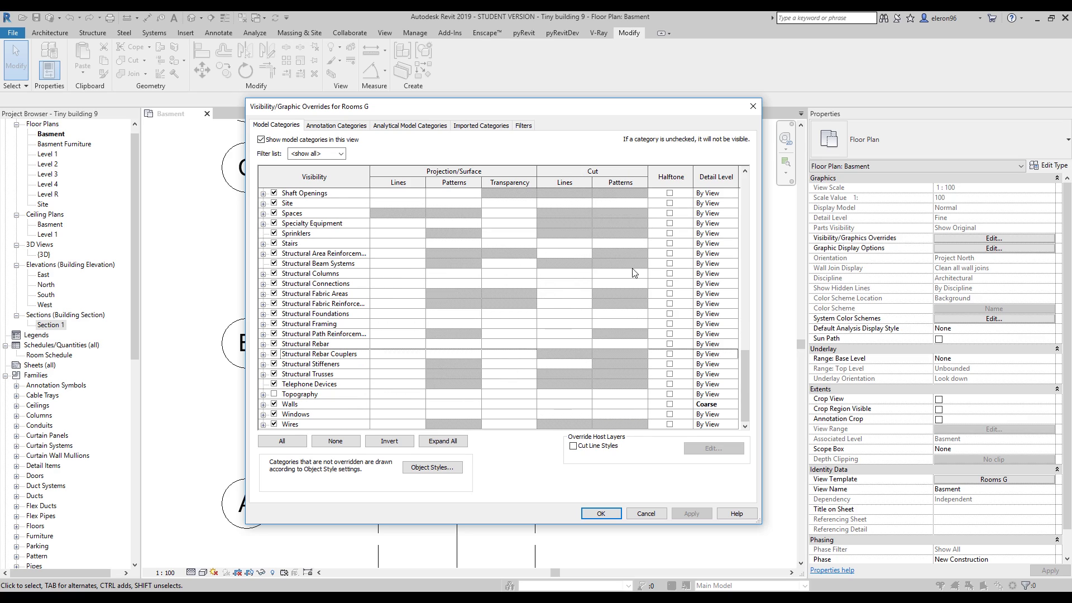
click(632, 406)
click(620, 404)
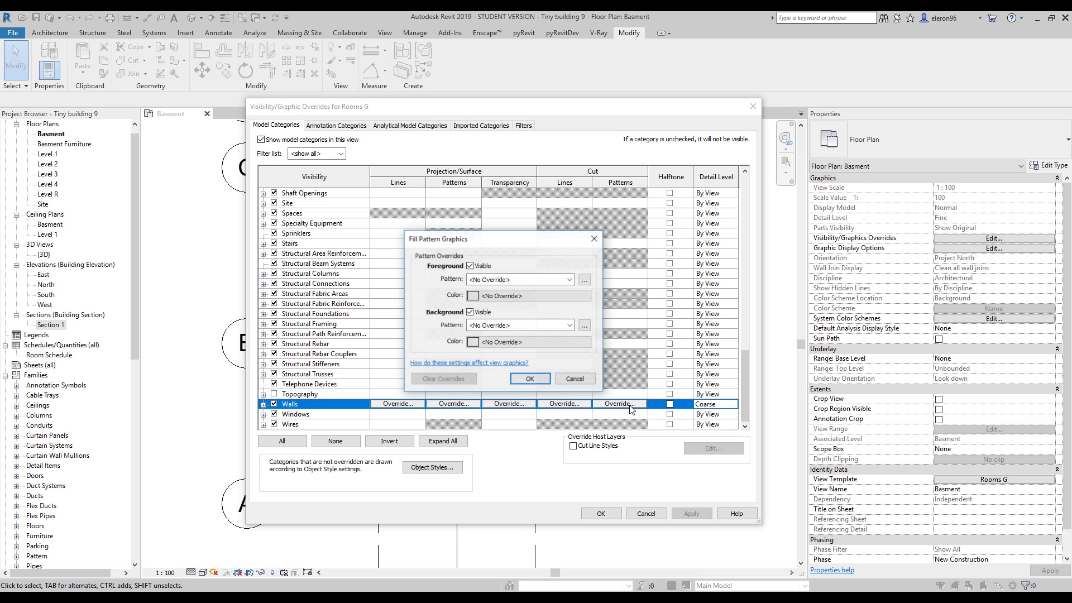
click(501, 281)
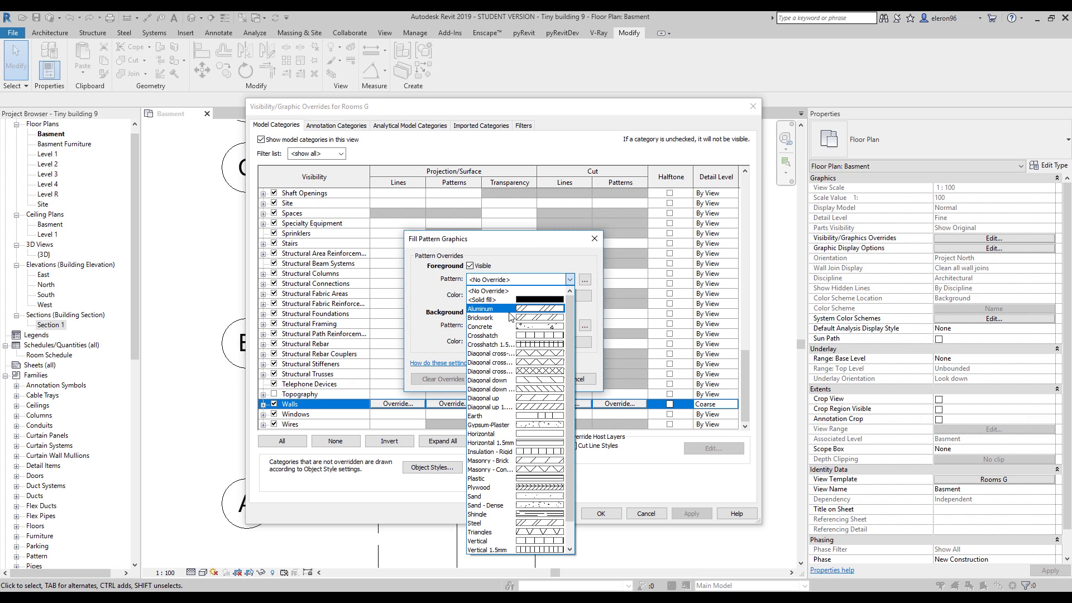
click(495, 302)
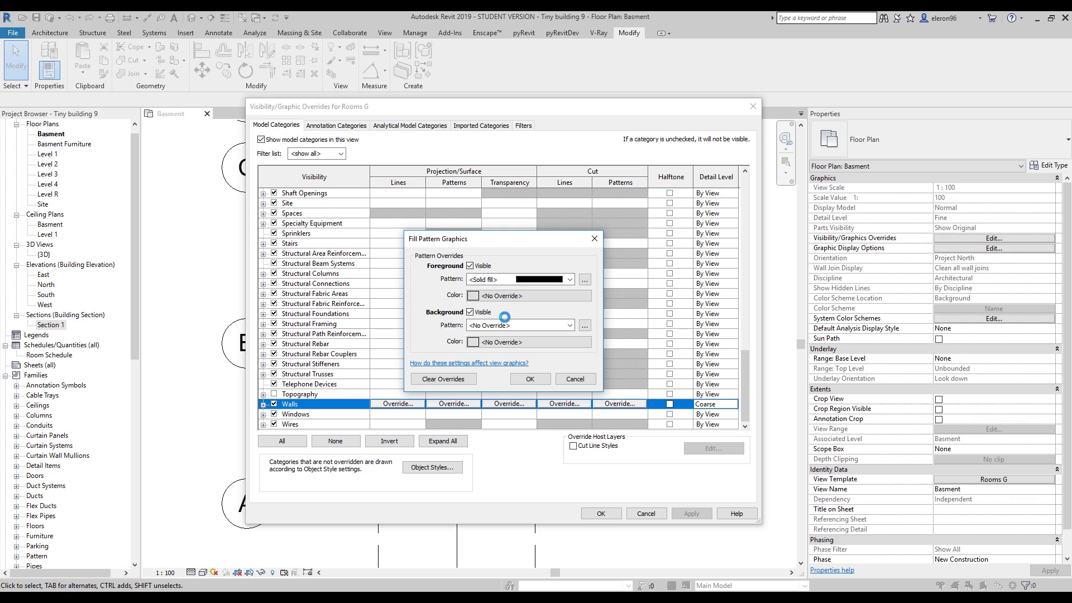
Color the Walls cut foreground fill RGB 128-128-128 and apply the updated Rooms G template to the plan.
click(504, 300)
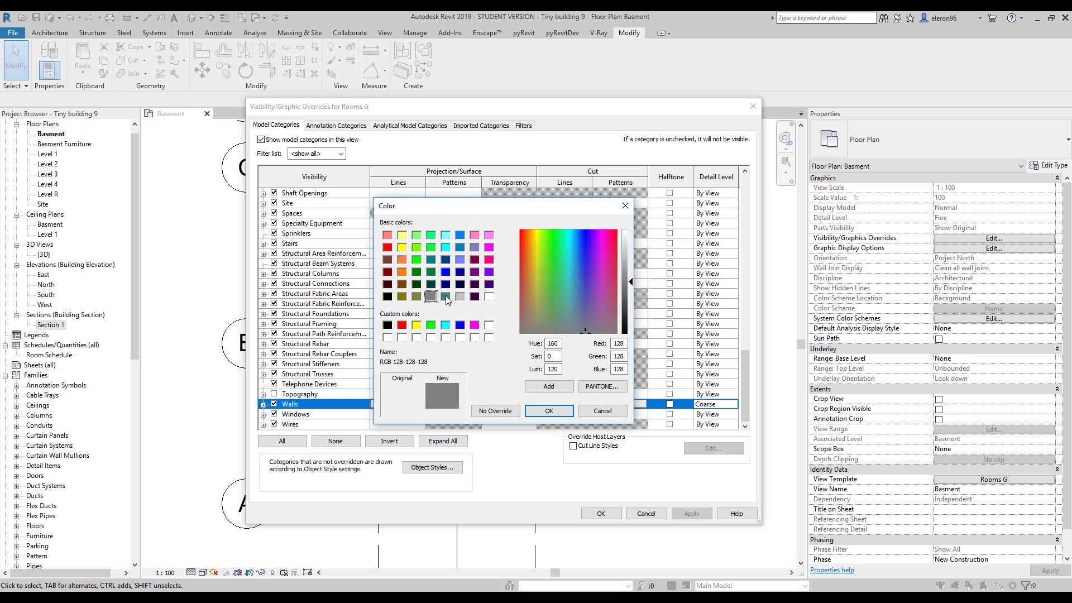
click(388, 326)
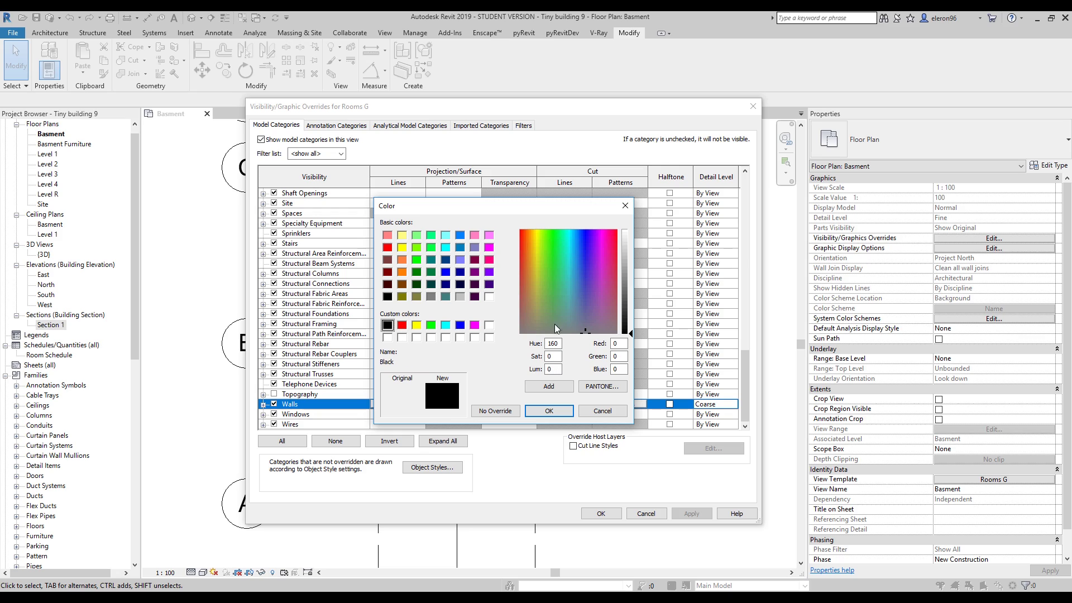
drag(633, 334, 634, 283)
double_click(618, 344)
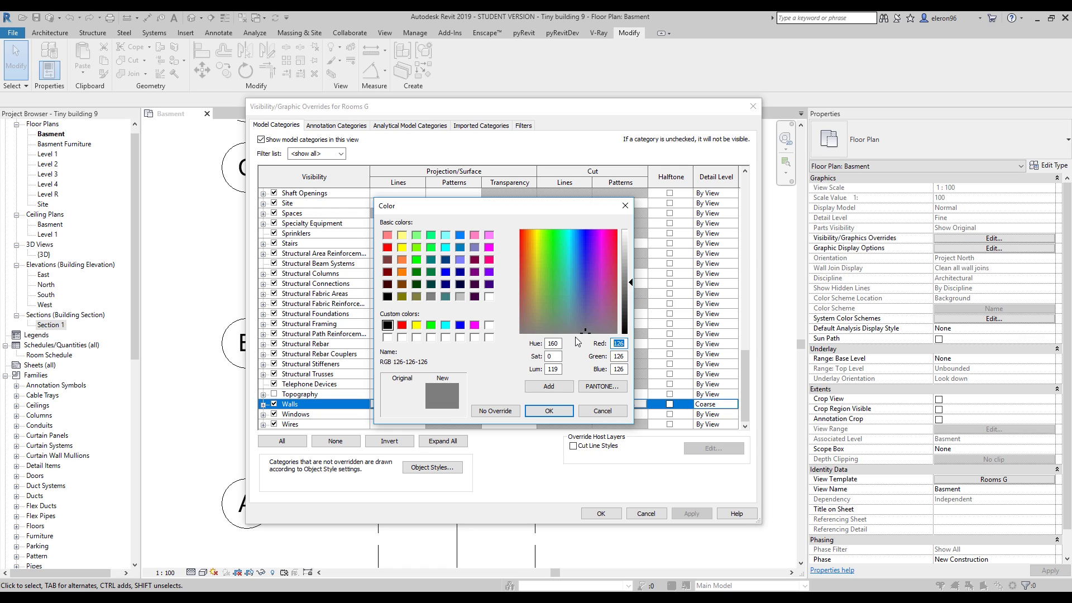
text(127)
key(BackSpace)
text(8)
click(626, 356)
key(BackSpace)
text(8)
click(625, 369)
click(536, 416)
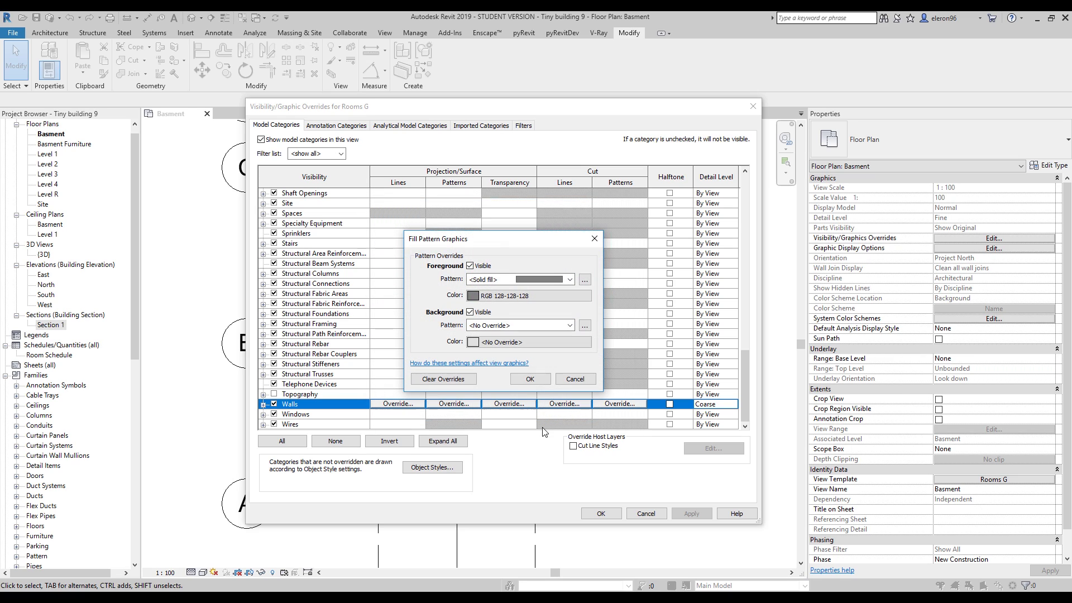
click(530, 380)
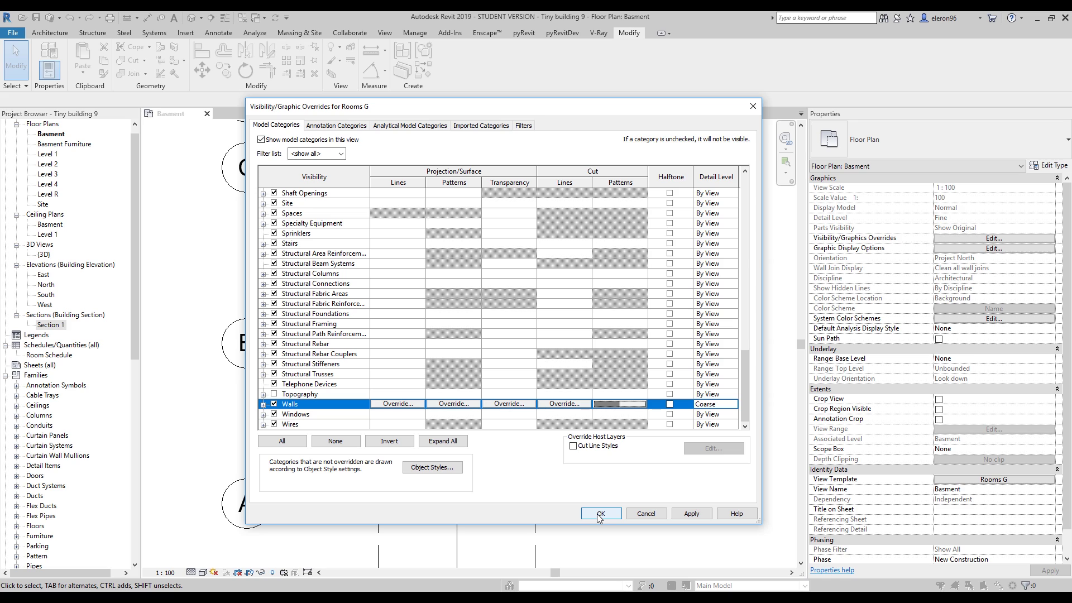
click(599, 514)
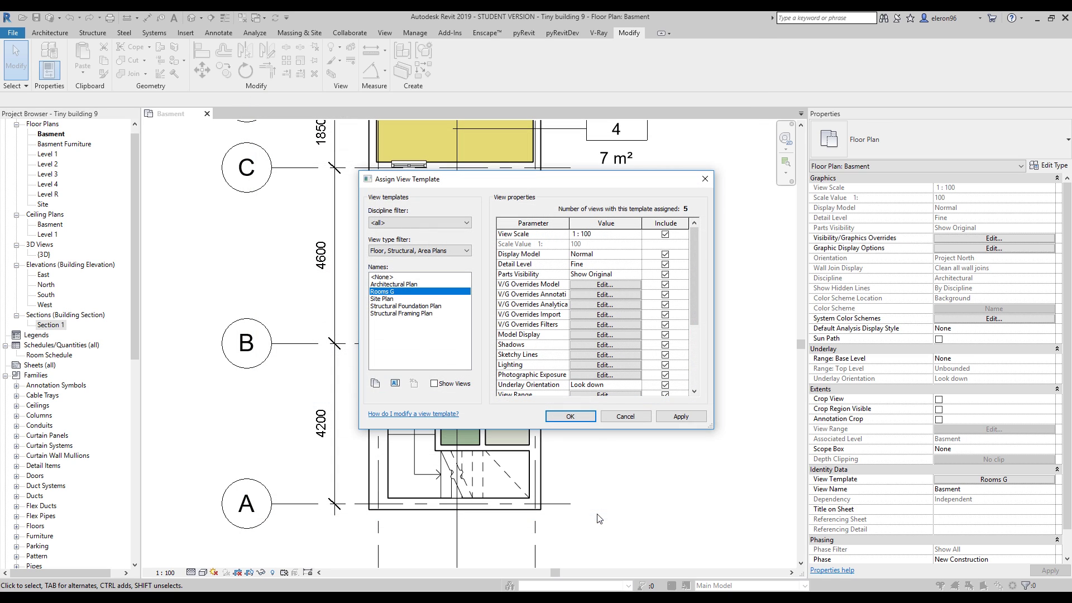
click(575, 418)
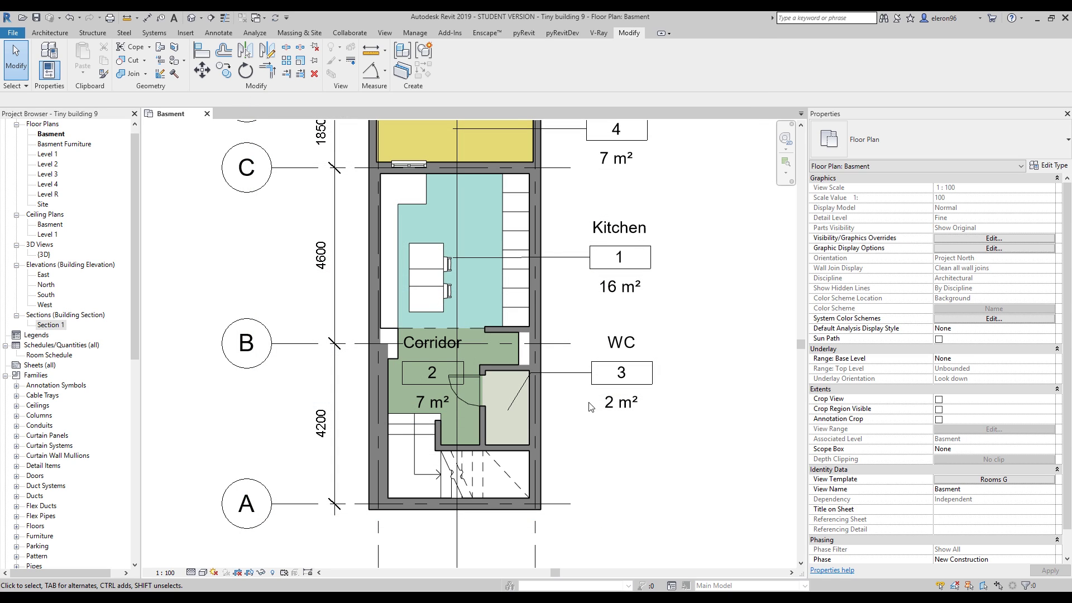
Select the unfilled element beside the Corridor at grid B and check its category and type.
scroll(591, 406, up, 4)
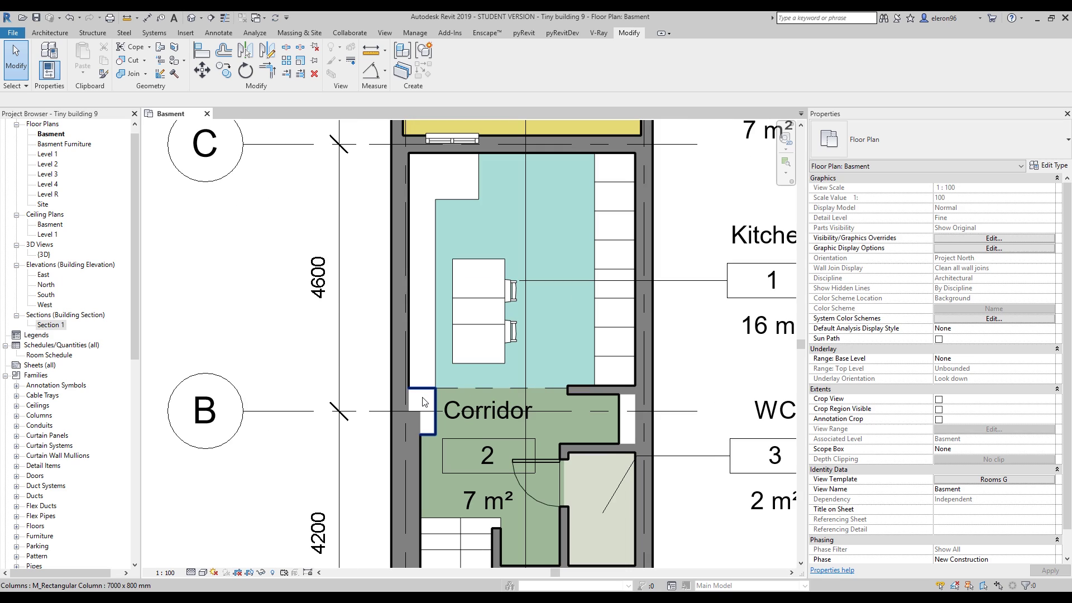
click(427, 407)
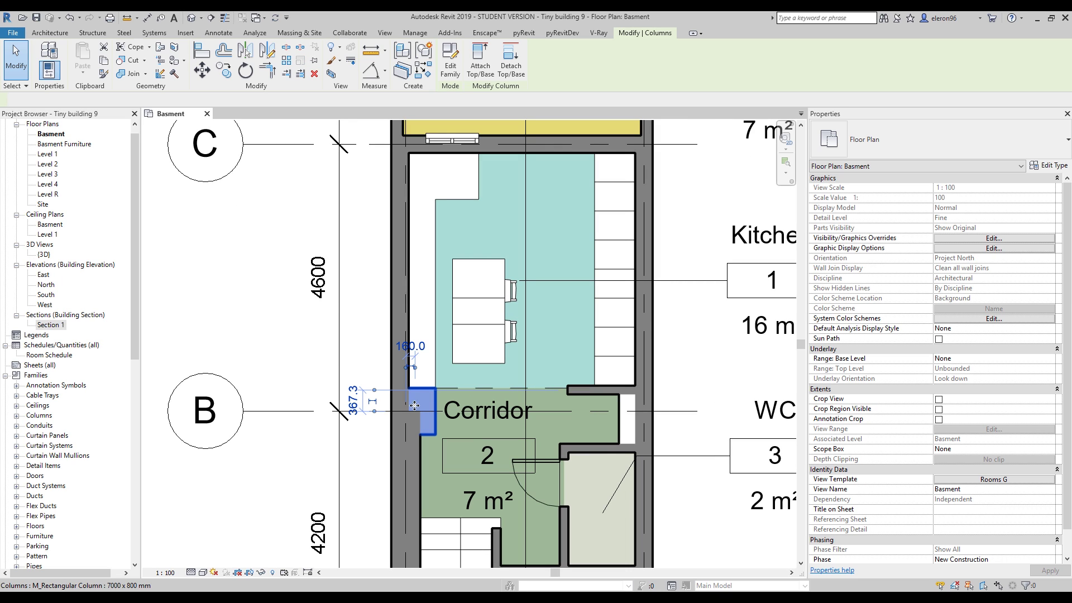
click(439, 416)
middle_drag(441, 414, 452, 379)
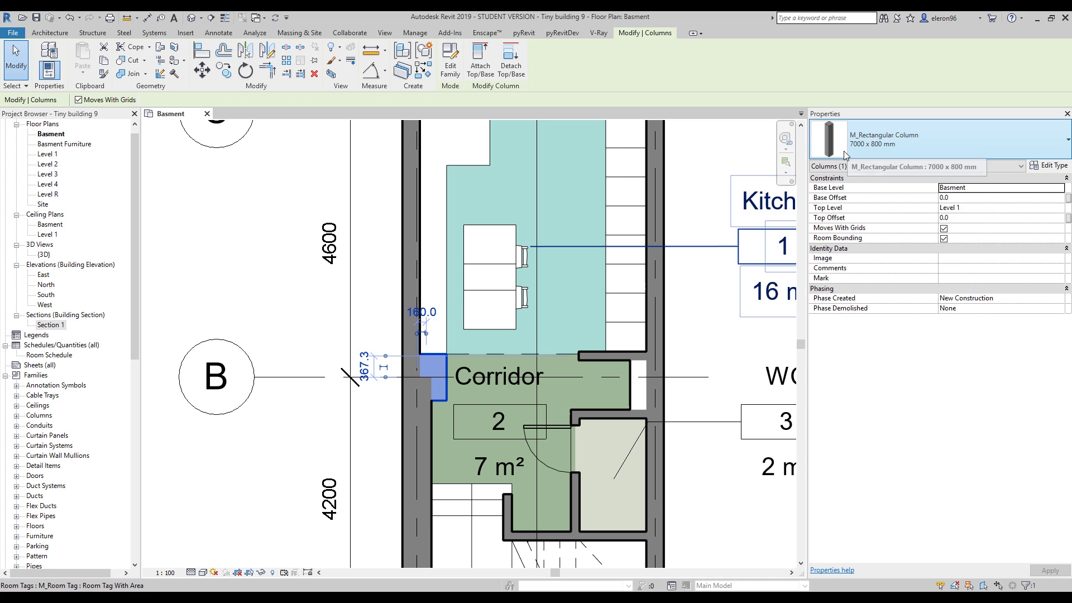
click(285, 337)
key(v)
key(g)
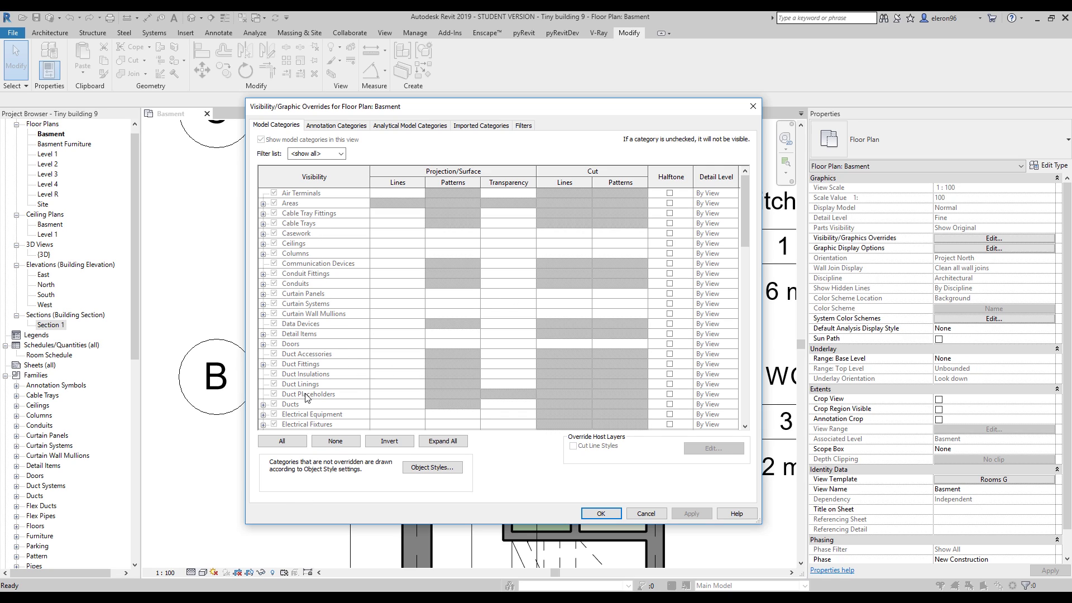
click(753, 106)
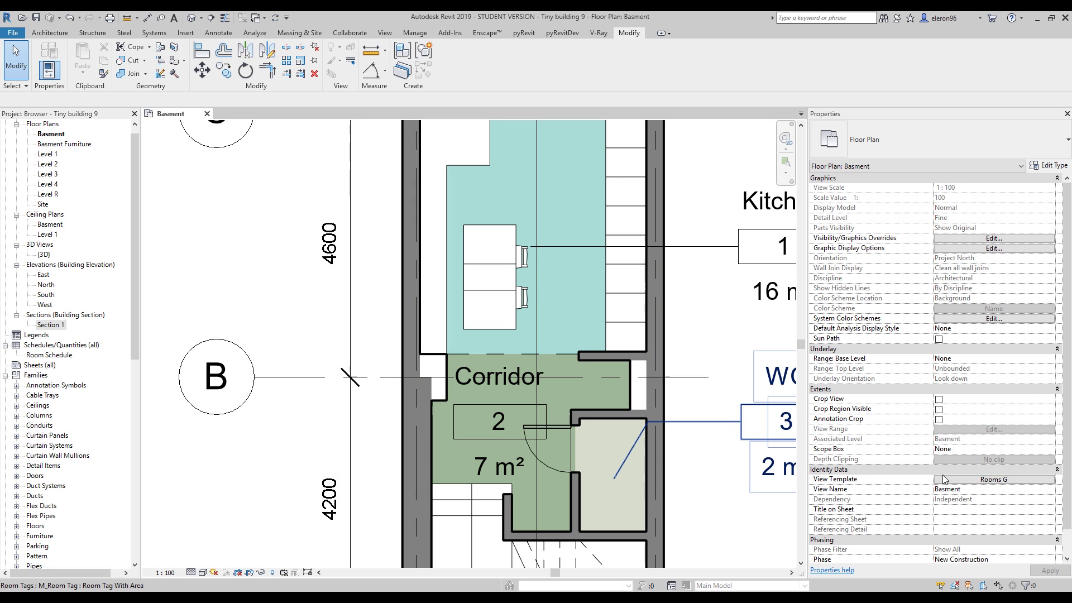
In the Rooms G template's model overrides, set the Columns cut foreground pattern to Solid fill.
click(977, 480)
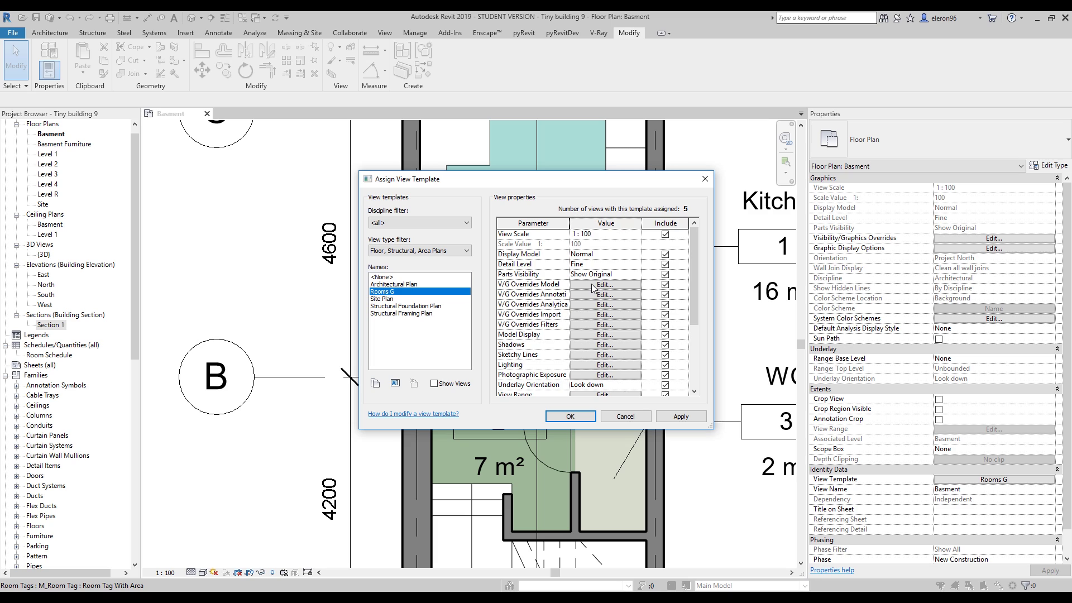
click(593, 286)
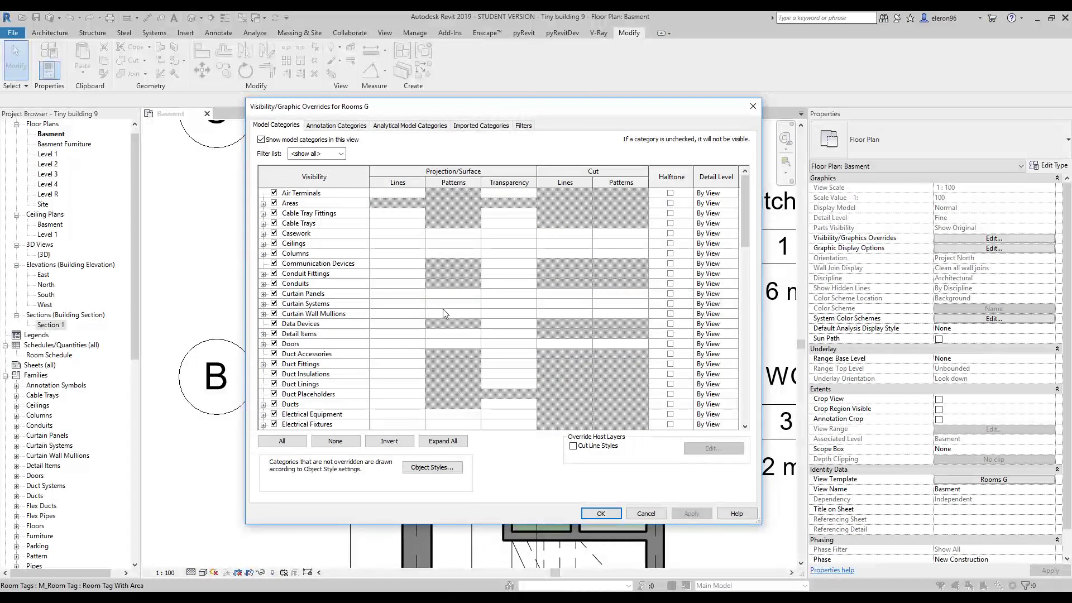
scroll(314, 245, down, 2)
scroll(319, 246, up, 2)
click(617, 255)
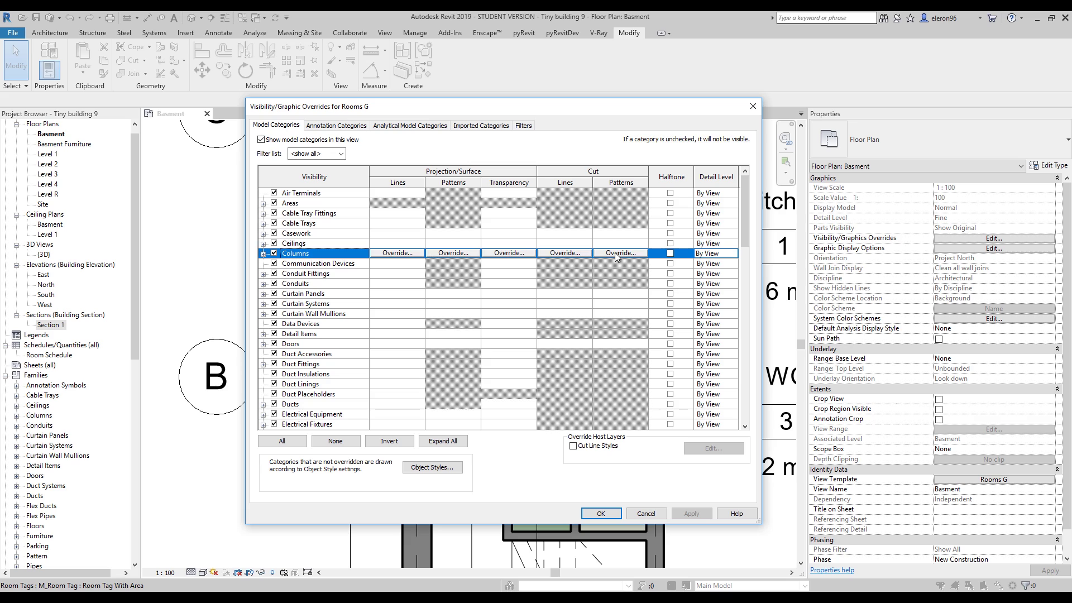
click(615, 254)
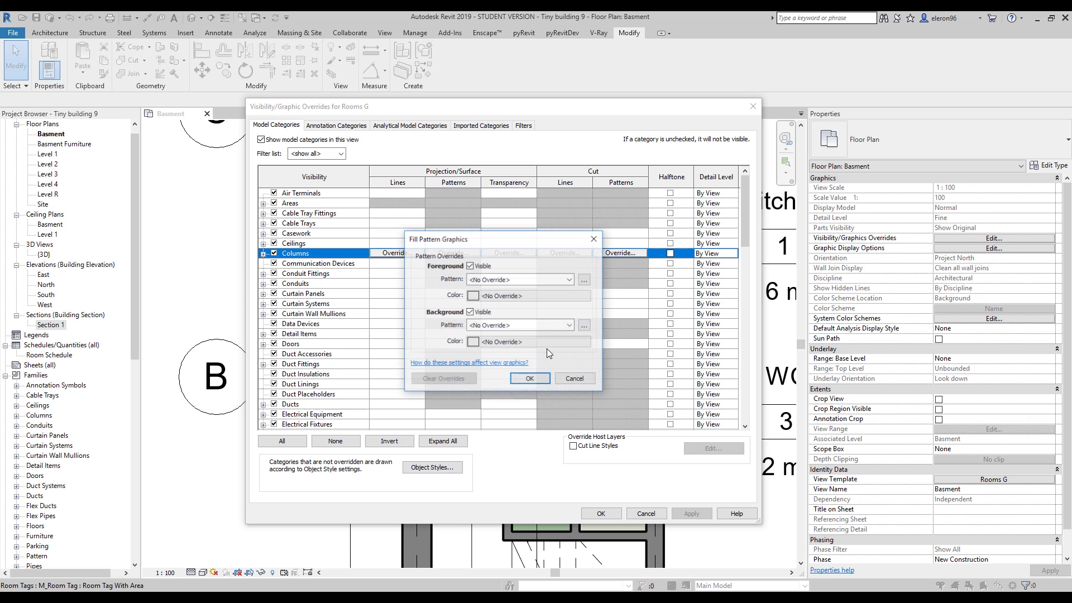
click(495, 280)
click(500, 301)
Color the Columns cut foreground fill RGB 128-128-128 and apply the updated Rooms G template to the plan.
click(558, 295)
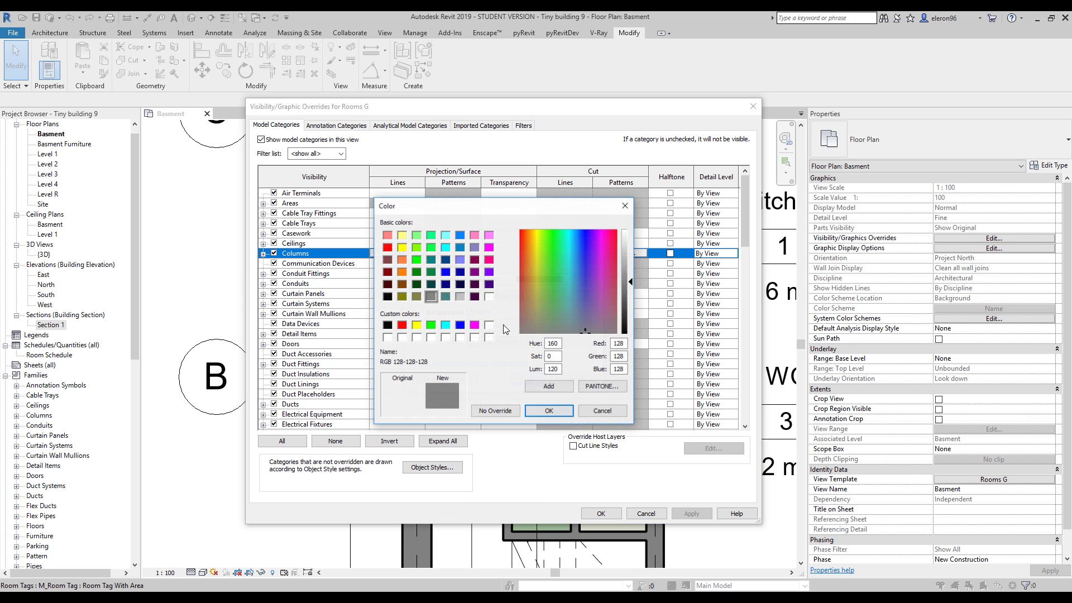
click(621, 344)
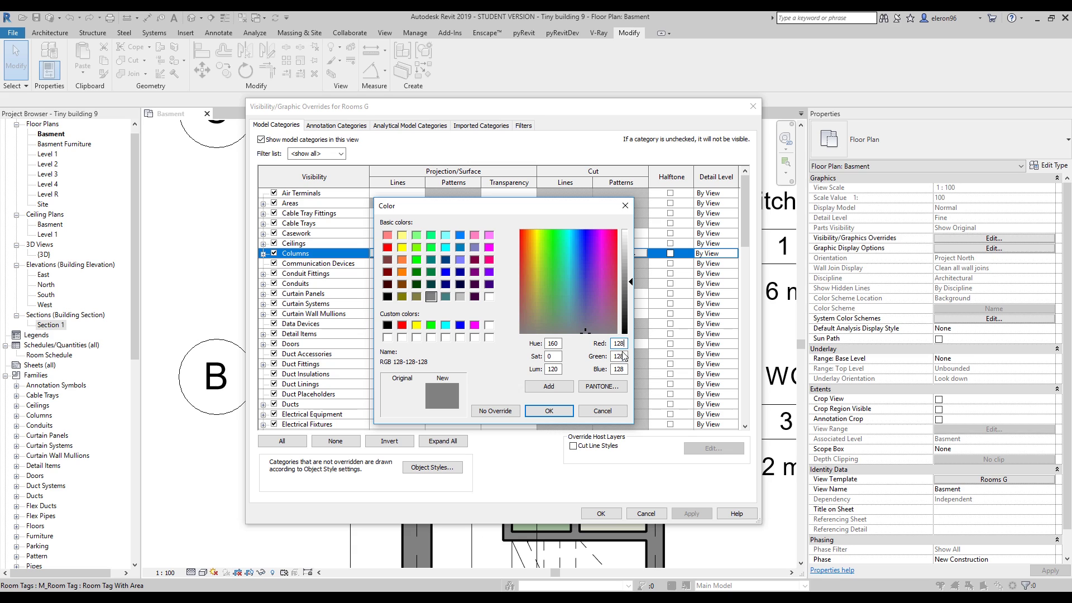
click(551, 414)
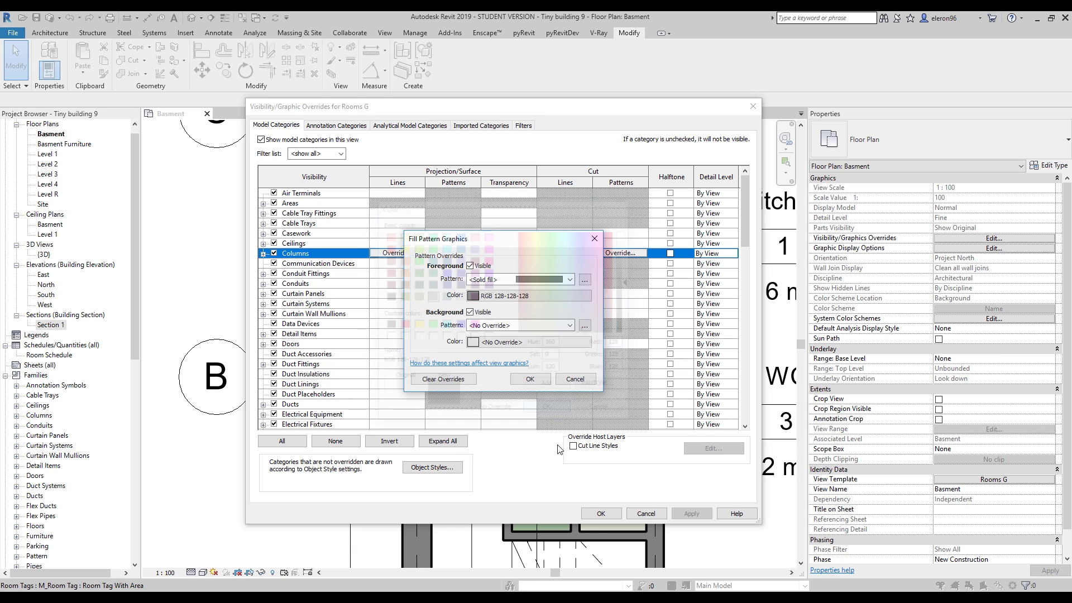
click(530, 380)
click(608, 515)
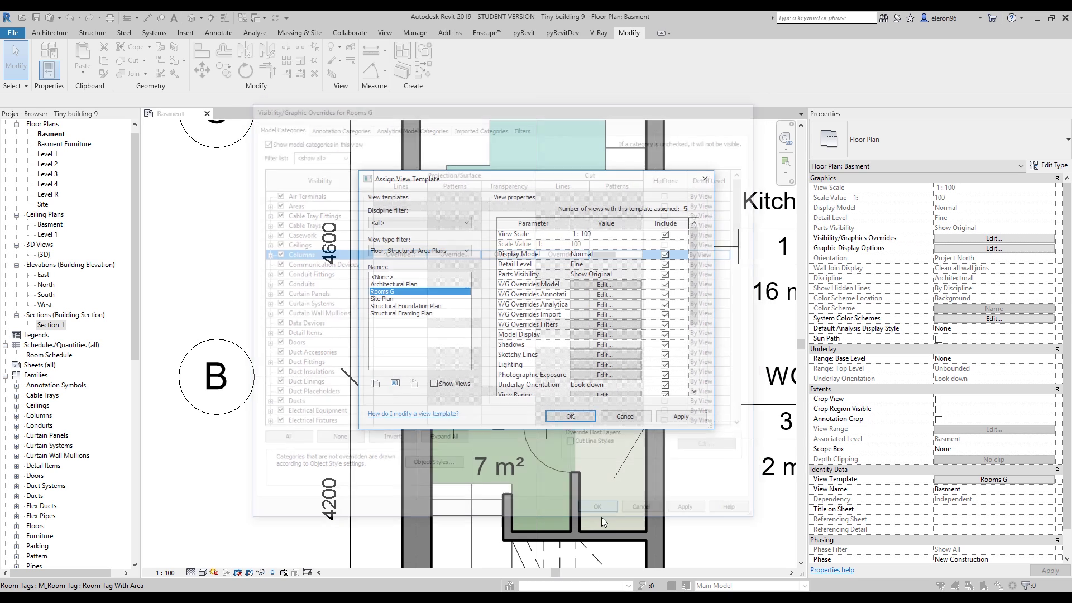
click(569, 417)
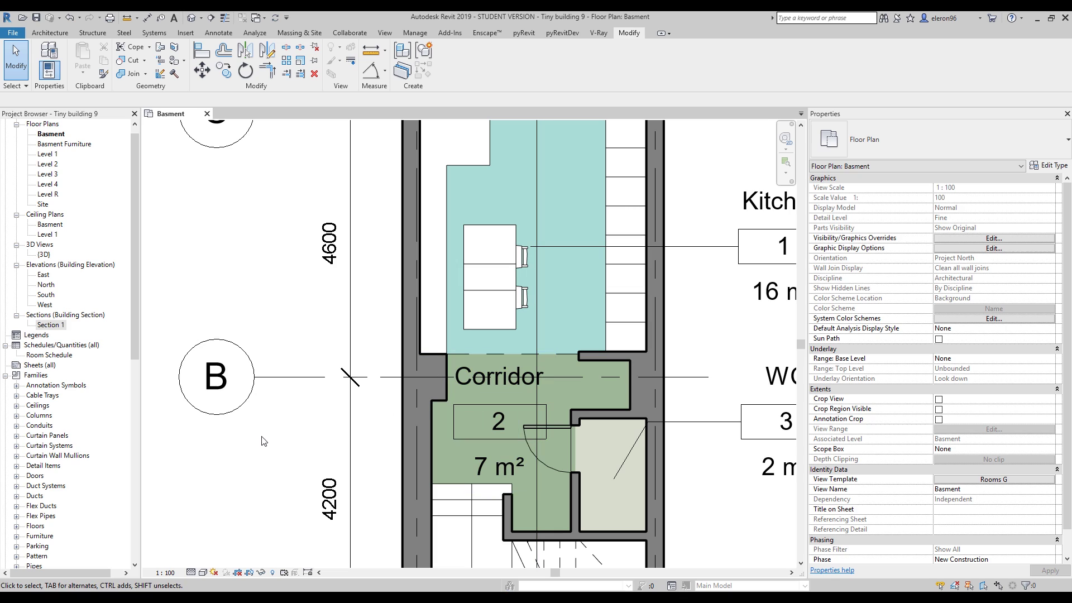
Check the whole Basment plan and the Shadows settings in its Graphic Display Options, closing them without changes.
key(z)
key(f)
scroll(591, 422, up, 3)
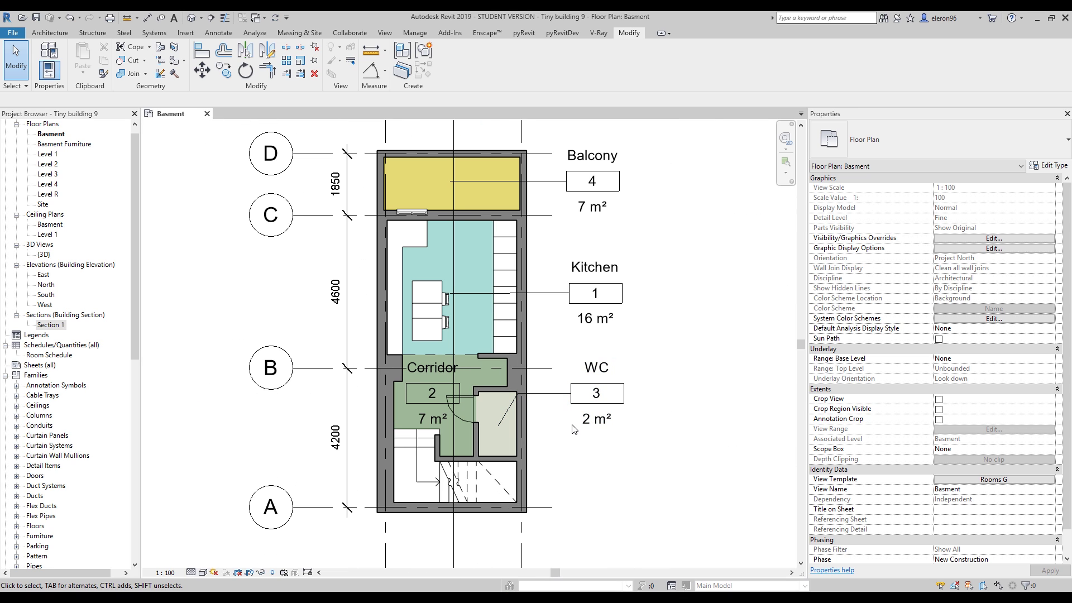
middle_drag(623, 464, 660, 484)
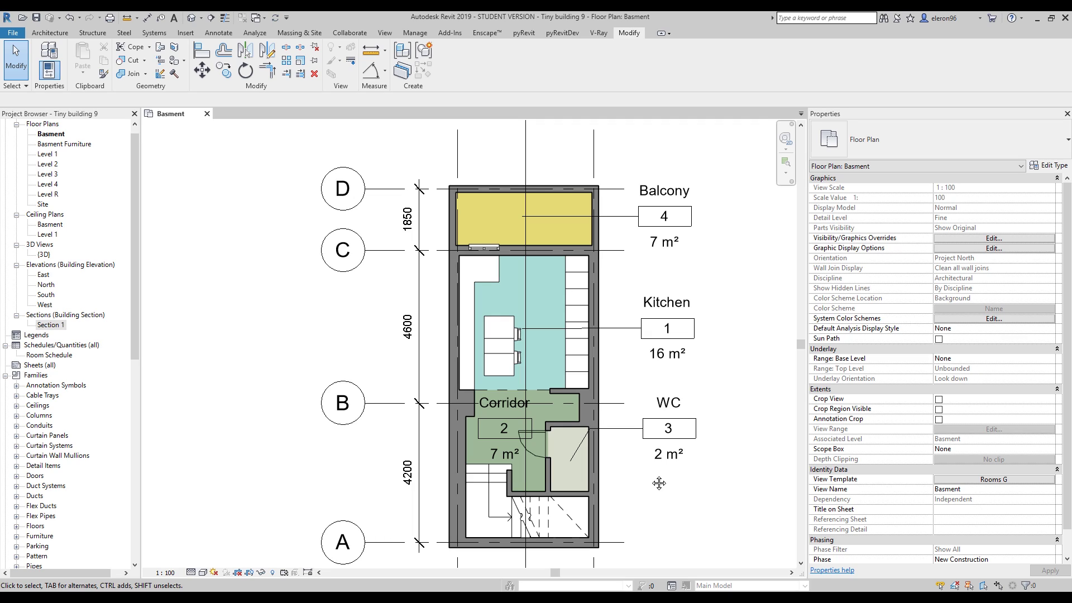
middle_drag(637, 475, 609, 457)
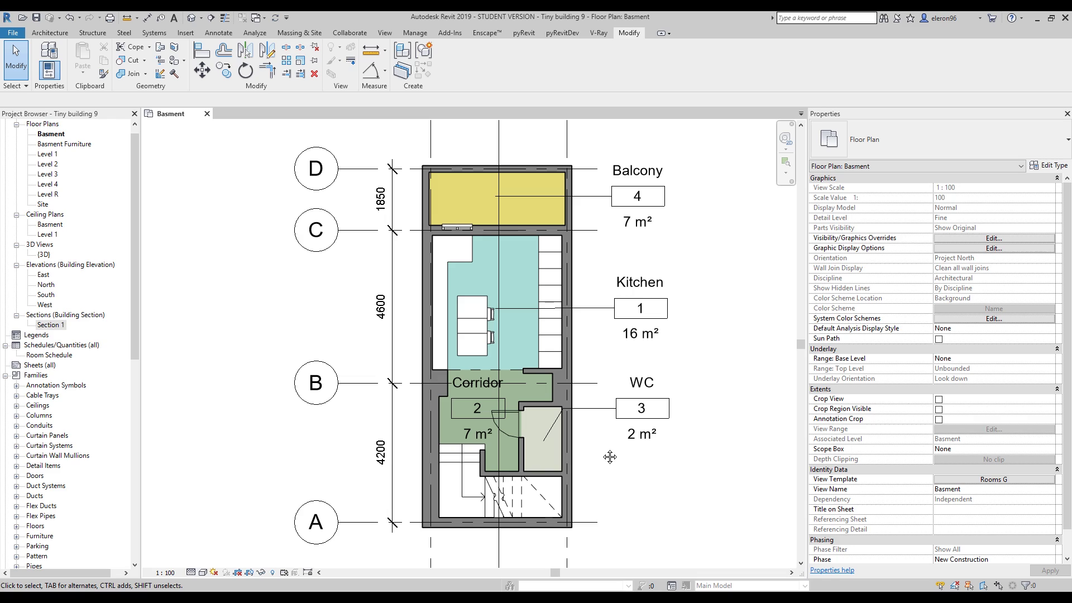
scroll(610, 458, up, 1)
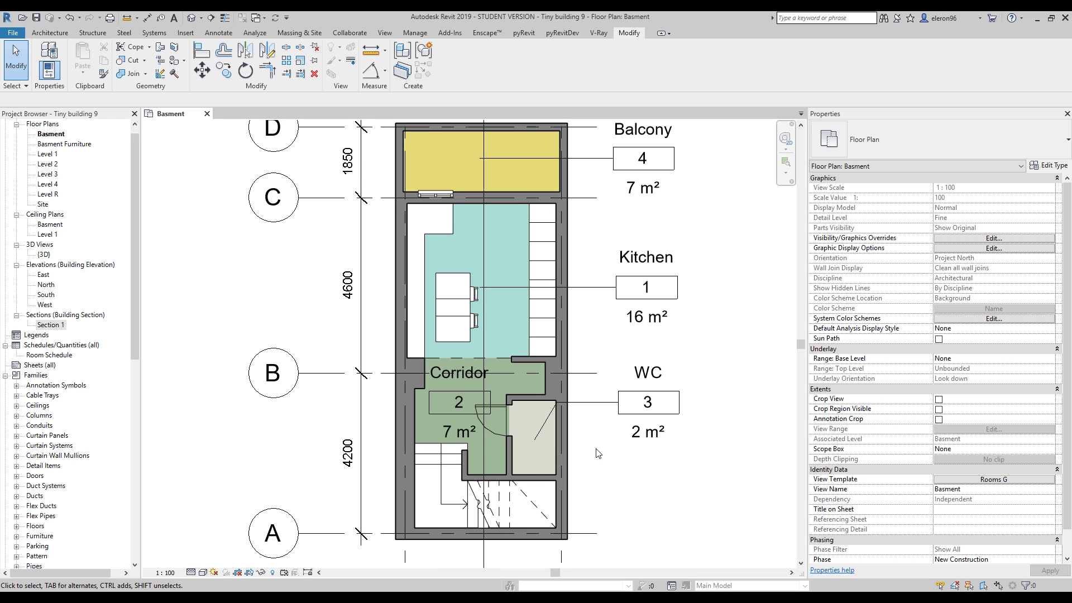
click(204, 574)
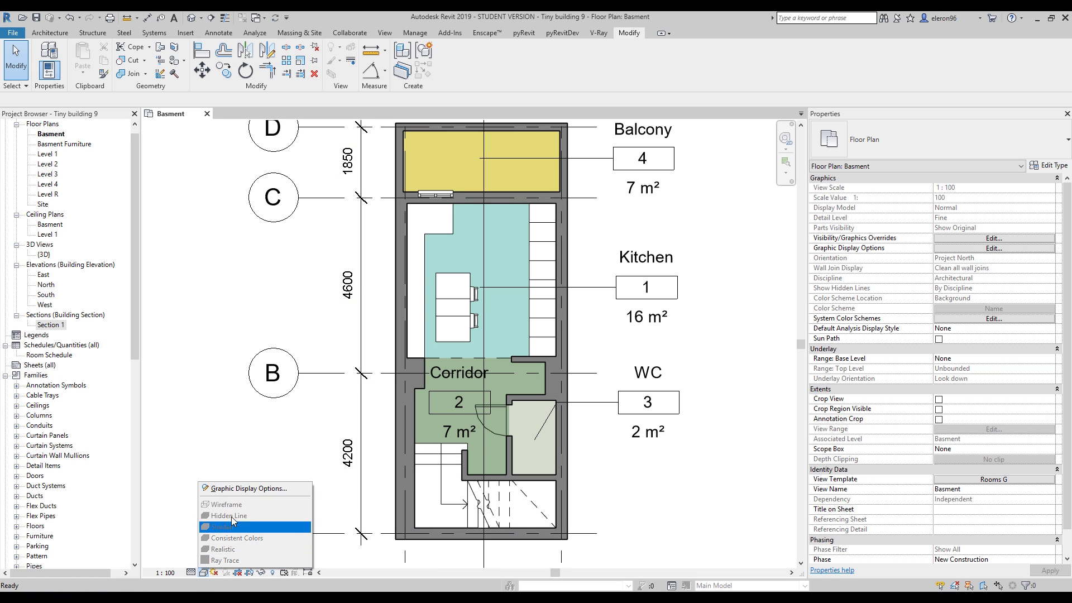
click(242, 490)
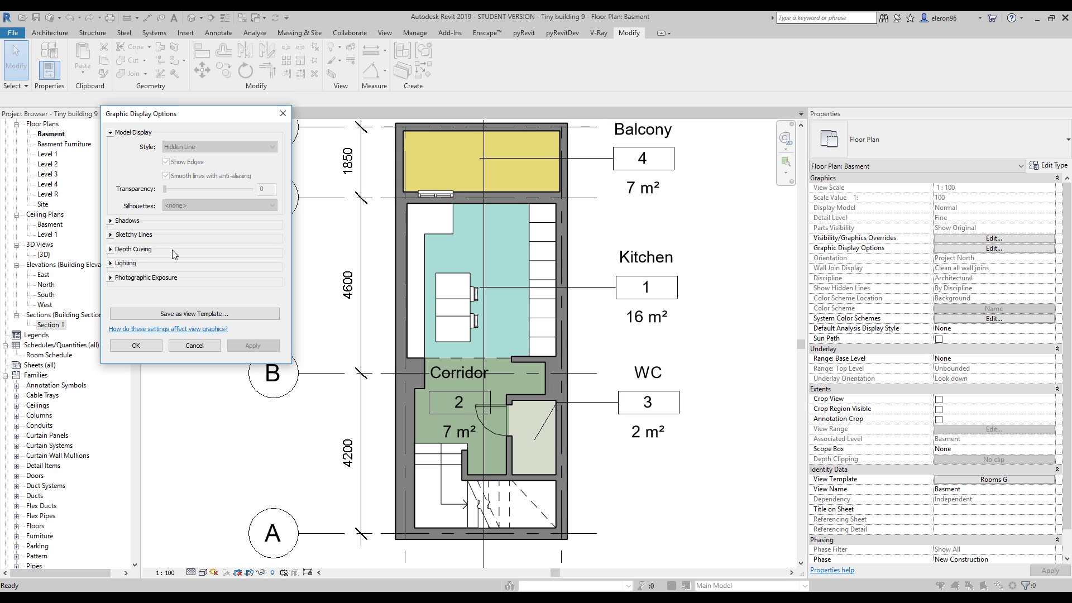
click(113, 221)
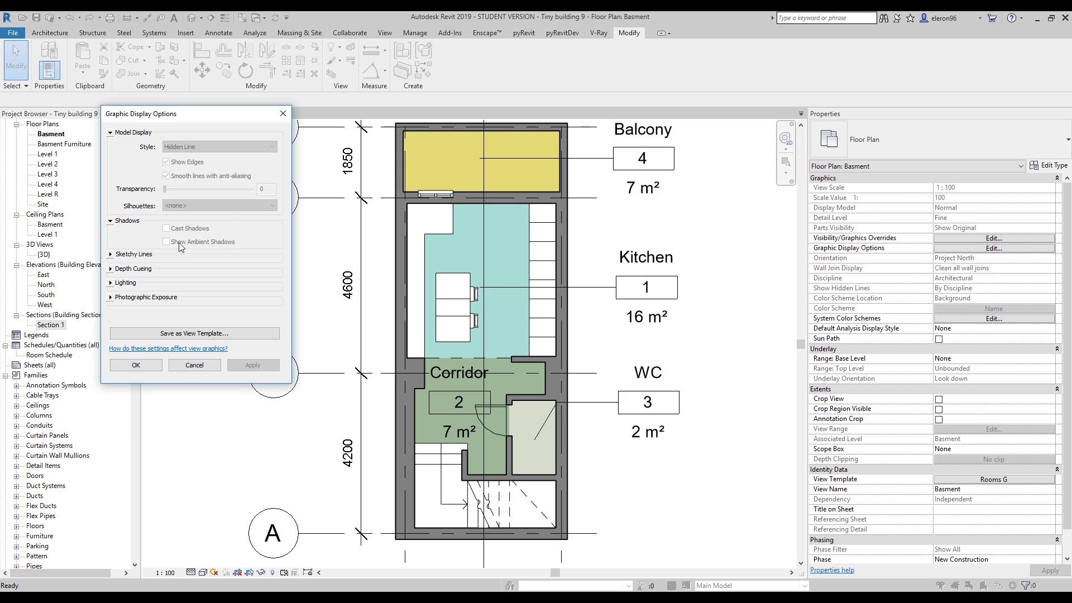
click(193, 365)
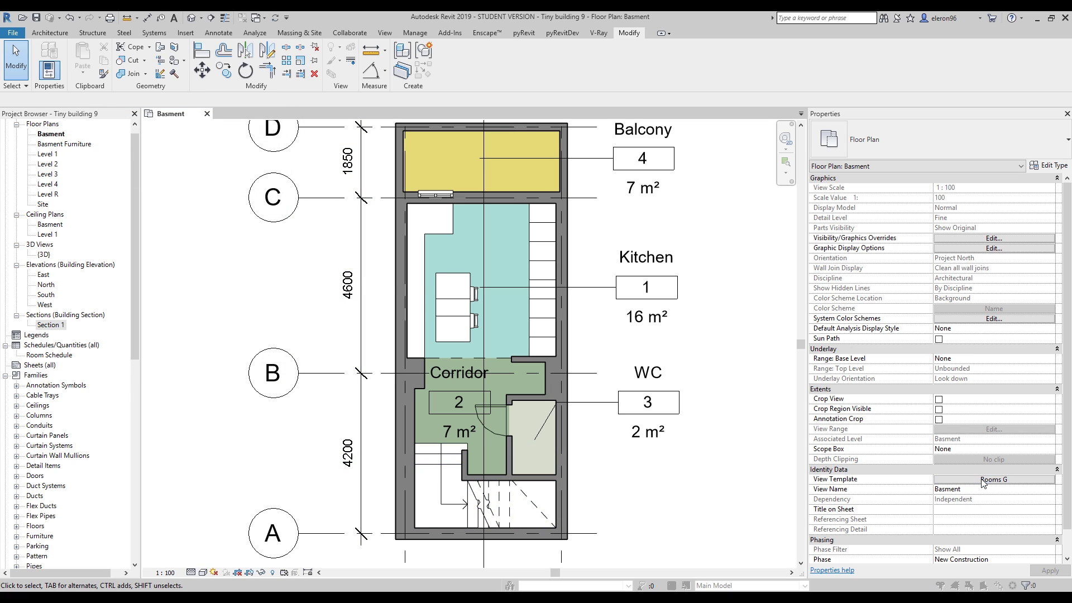
In the Rooms G template's shadow settings, enable Cast Shadows and Show Ambient Shadows.
click(979, 481)
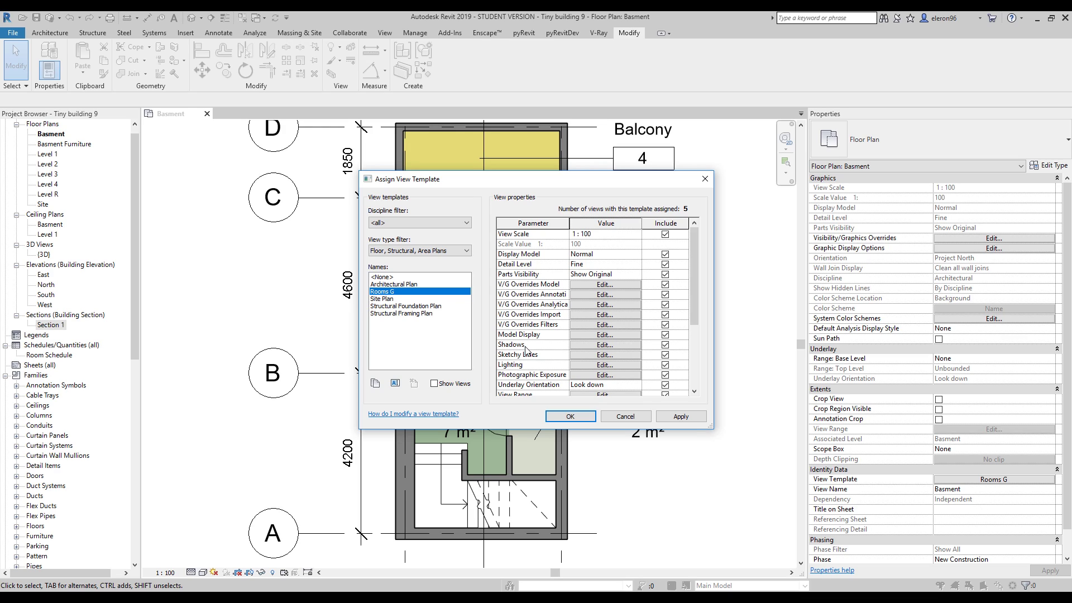
click(605, 344)
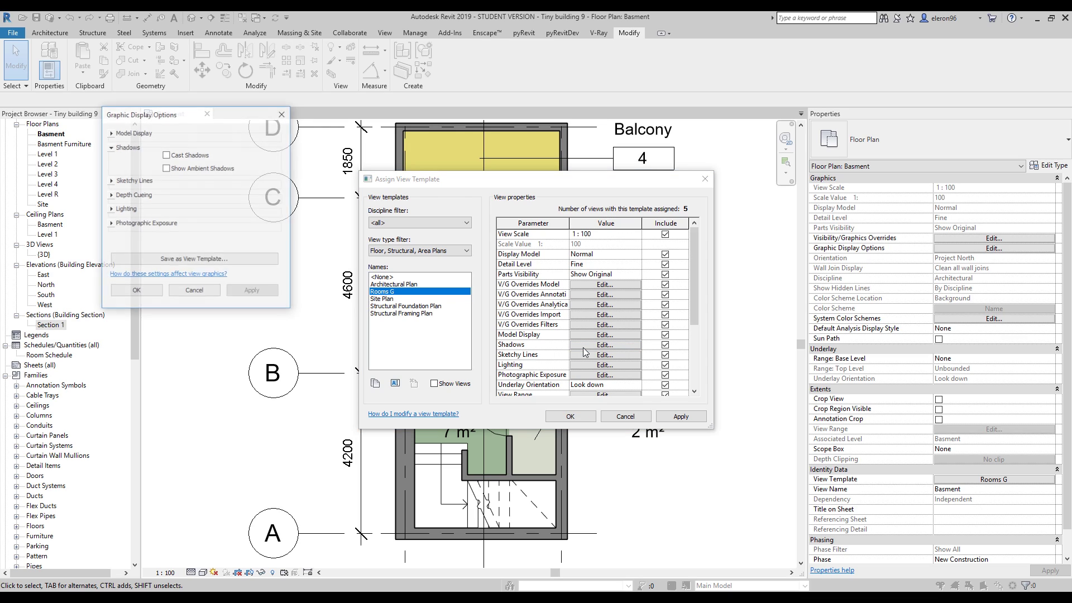
click(166, 154)
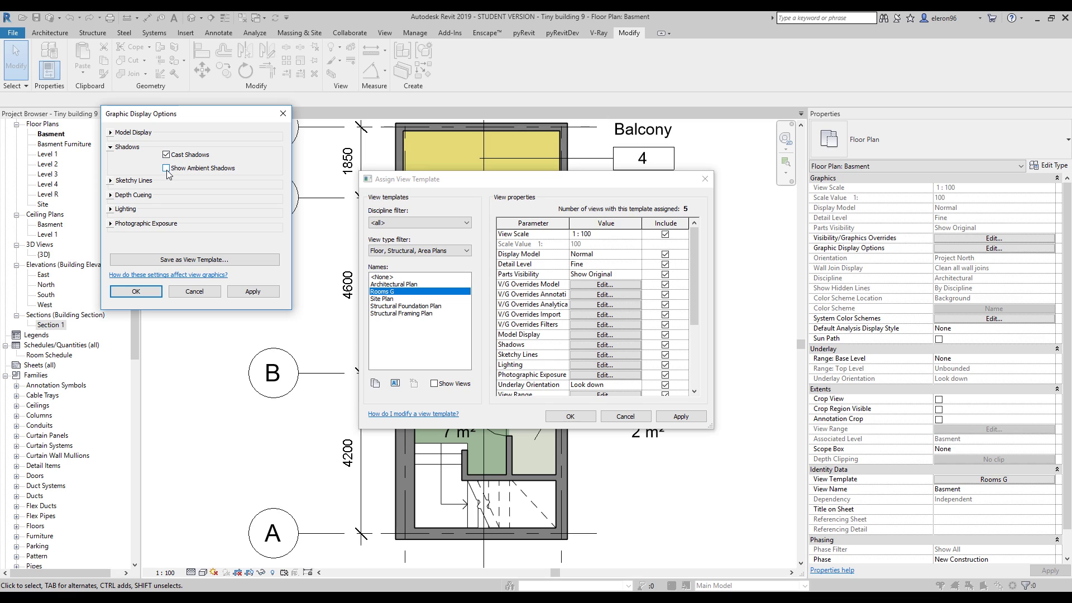
click(166, 169)
click(113, 209)
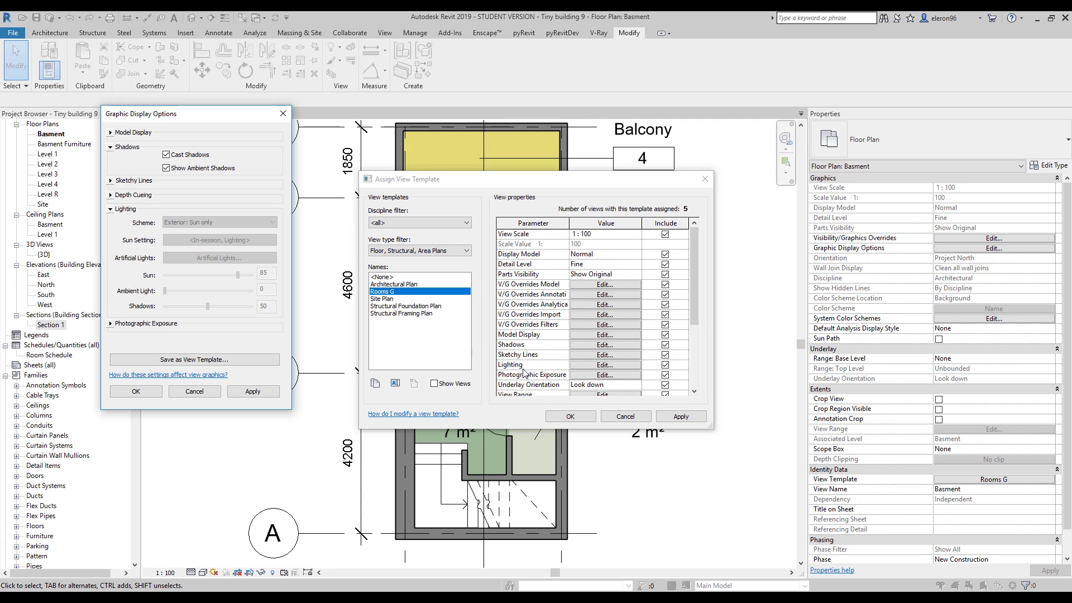
click(140, 392)
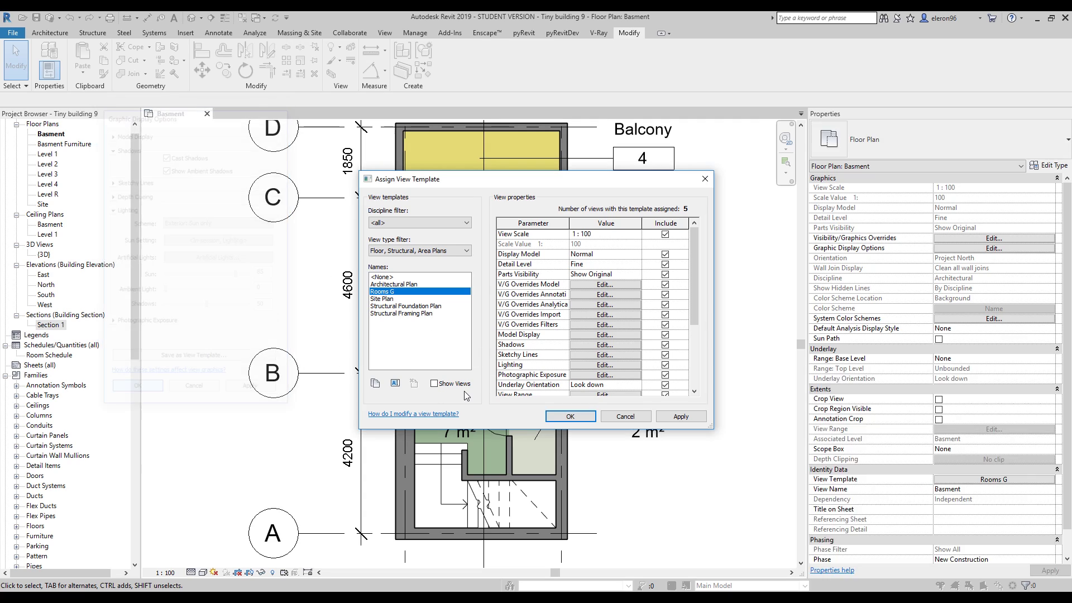
In the Rooms G template's lighting, set Ambient Light to 42 and Shadows to 17, and apply the template to the plan.
click(604, 366)
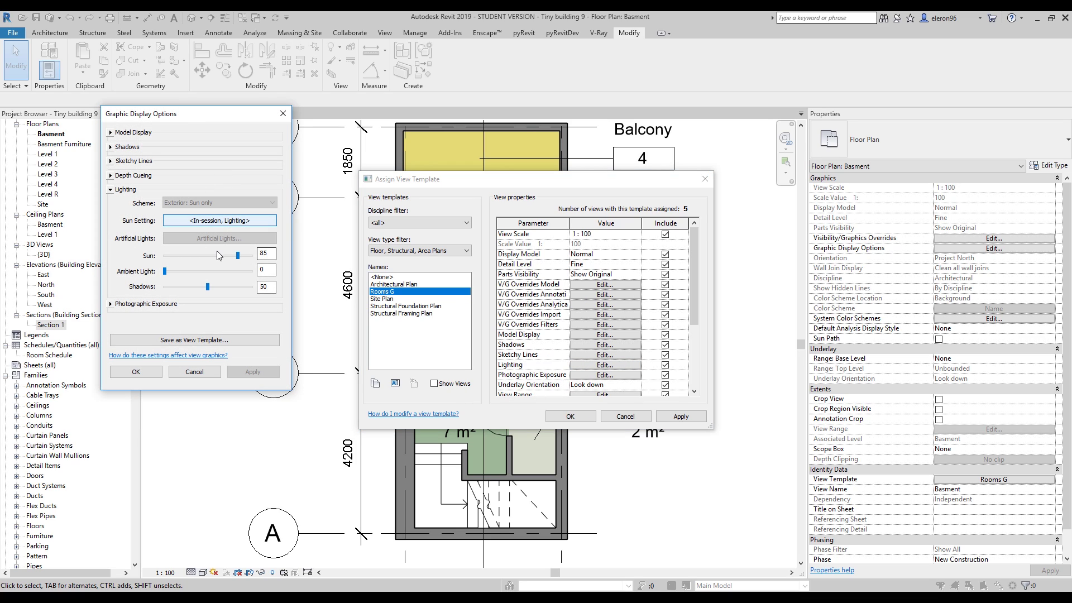
drag(165, 272, 199, 274)
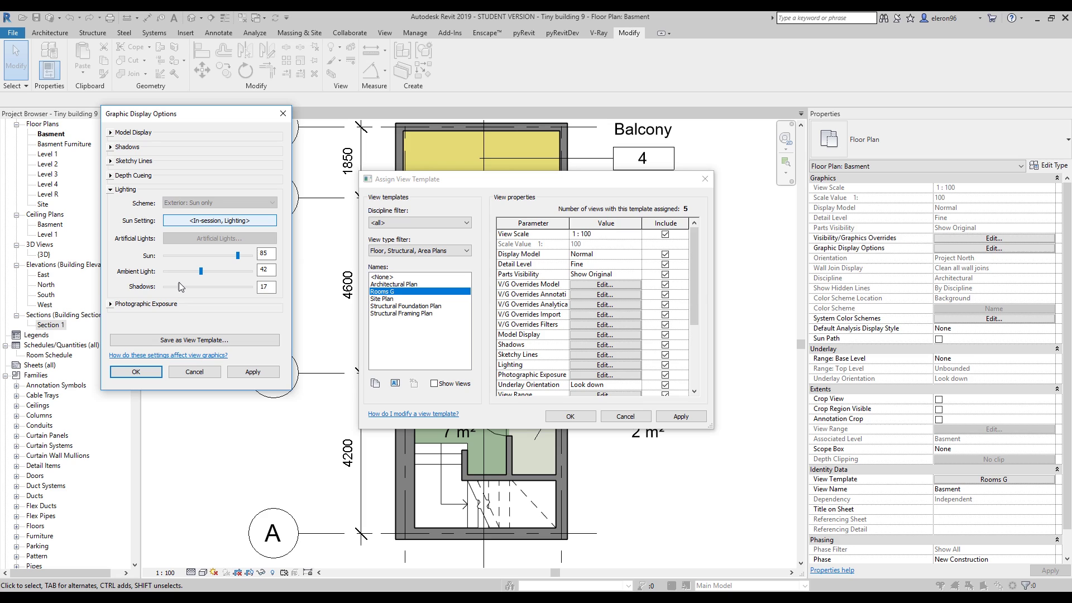
click(136, 372)
click(571, 416)
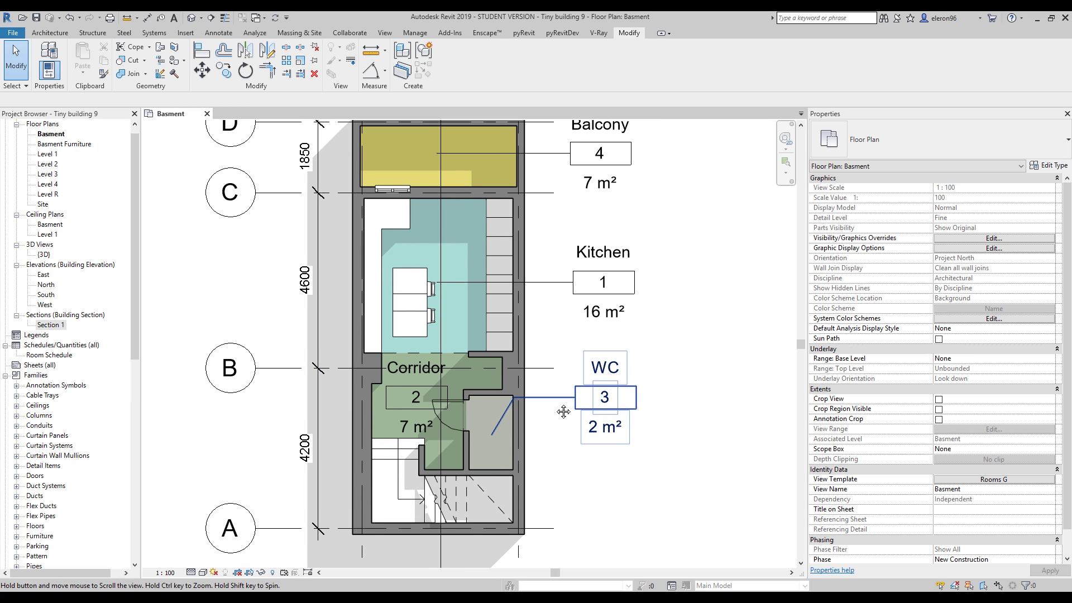
Examine how the shadows fall across the rooms and outside the walls of the Basment plan.
scroll(561, 469, up, 1)
scroll(574, 471, down, 2)
middle_drag(574, 471, 604, 466)
scroll(595, 465, down, 1)
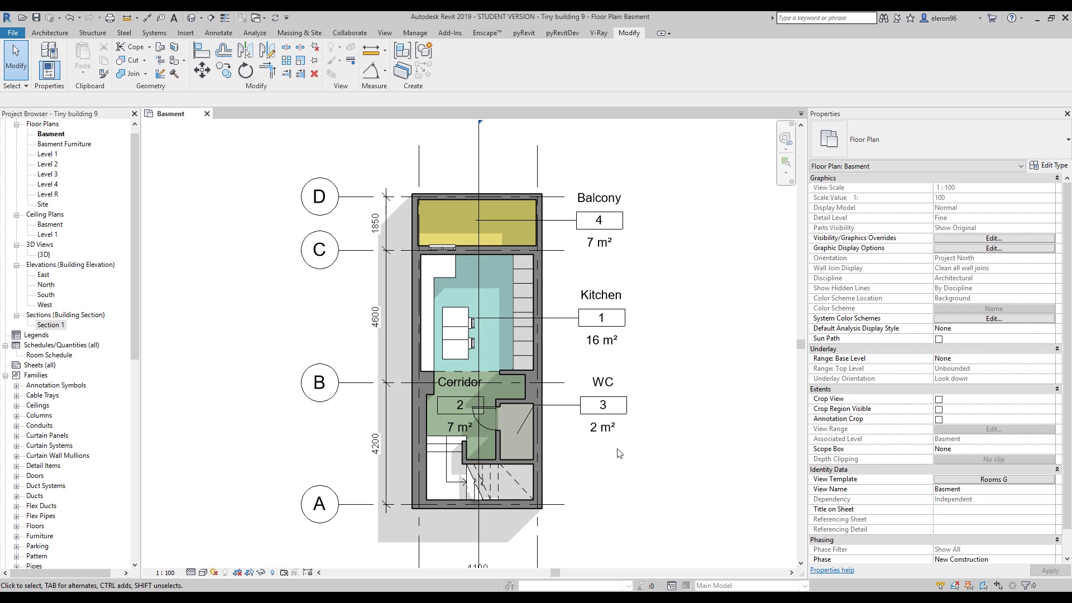
scroll(502, 393, up, 1)
scroll(461, 333, down, 1)
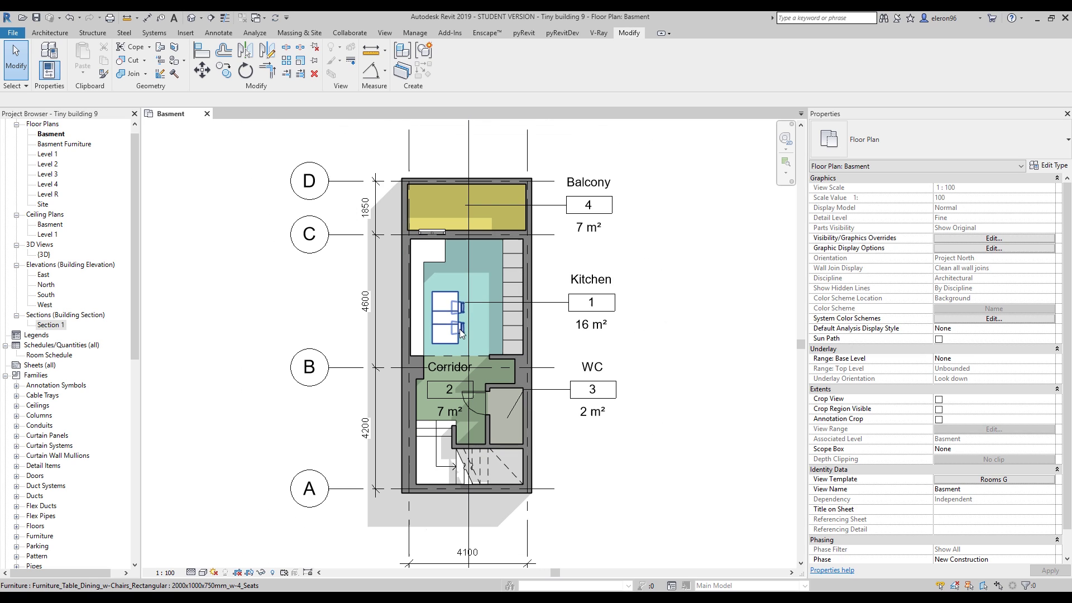
middle_drag(463, 334, 455, 344)
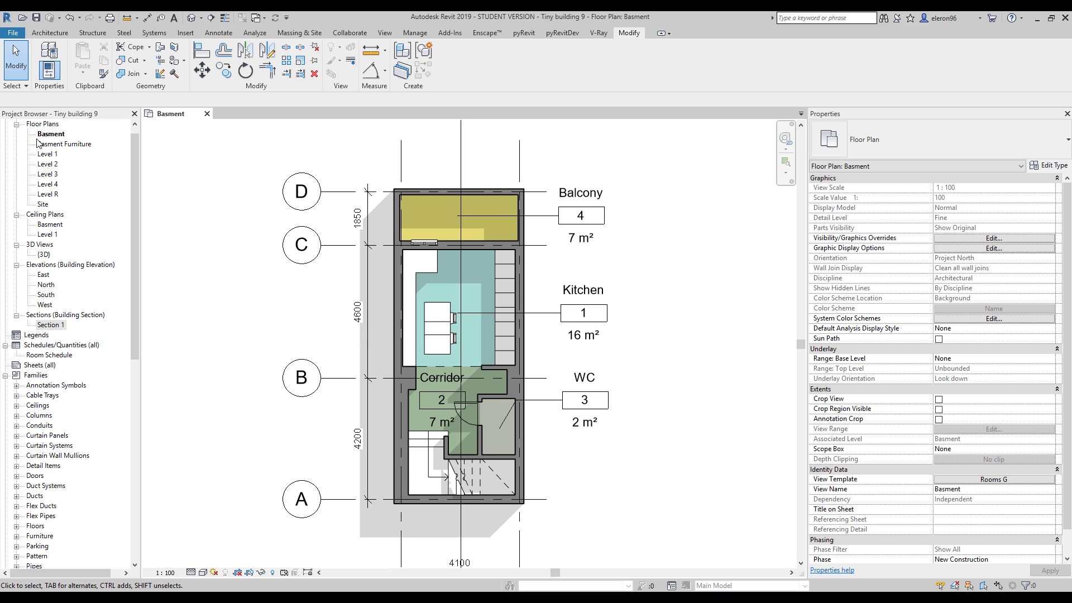
Open the Level 1, Level 2, Level 3 and Level 4 floor plans in turn and review their shadows.
double_click(48, 155)
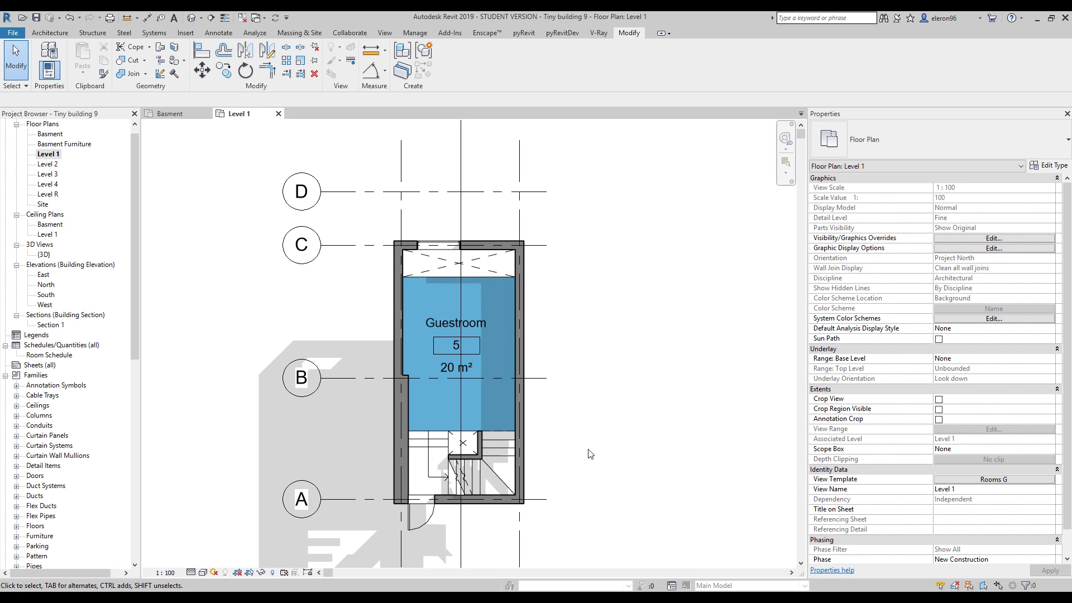
double_click(45, 165)
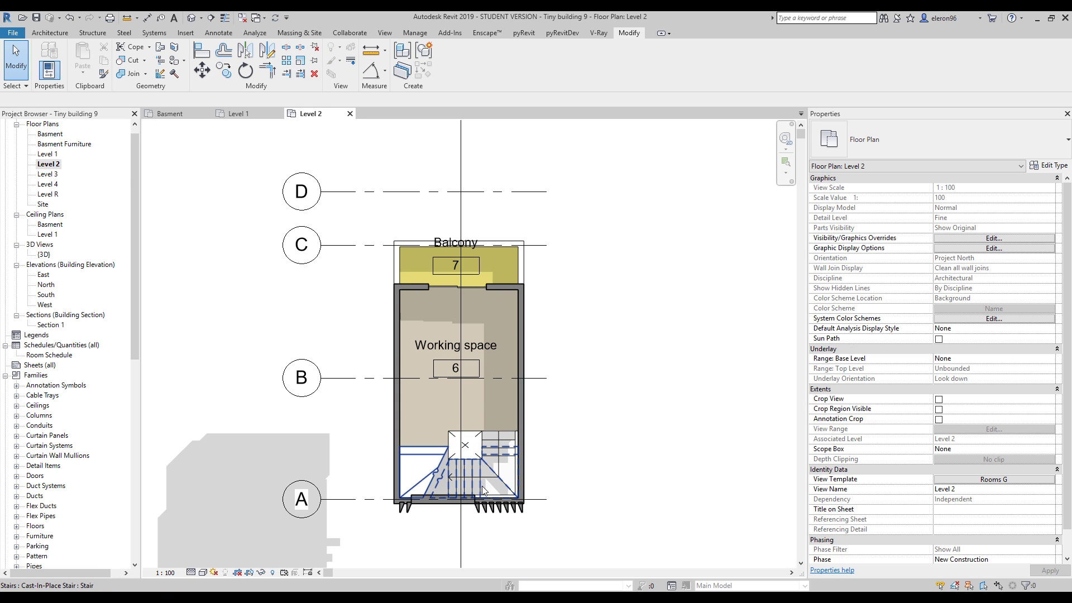
double_click(48, 174)
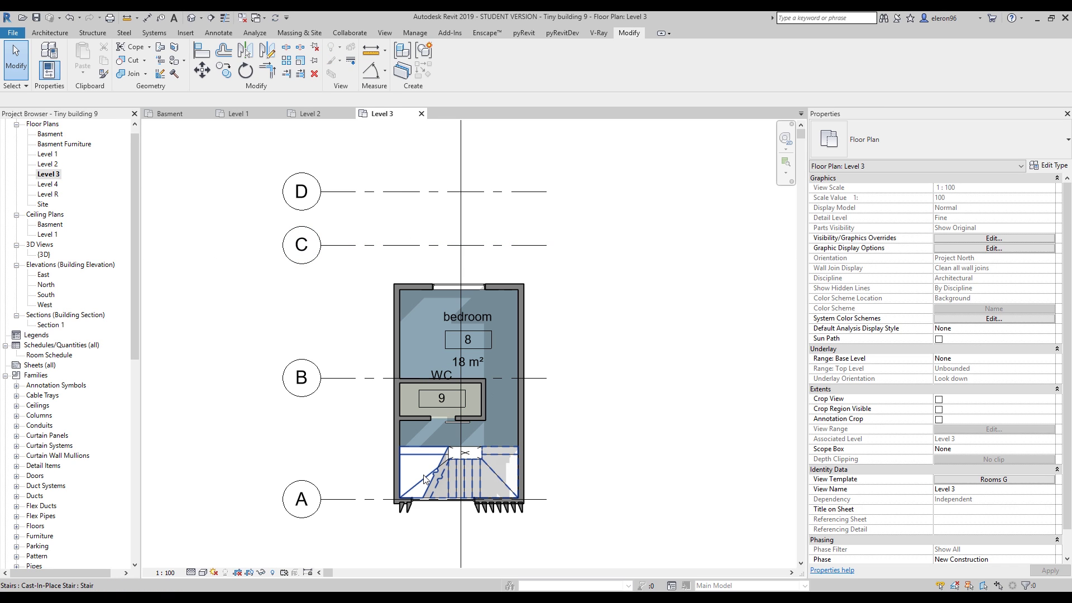
double_click(47, 185)
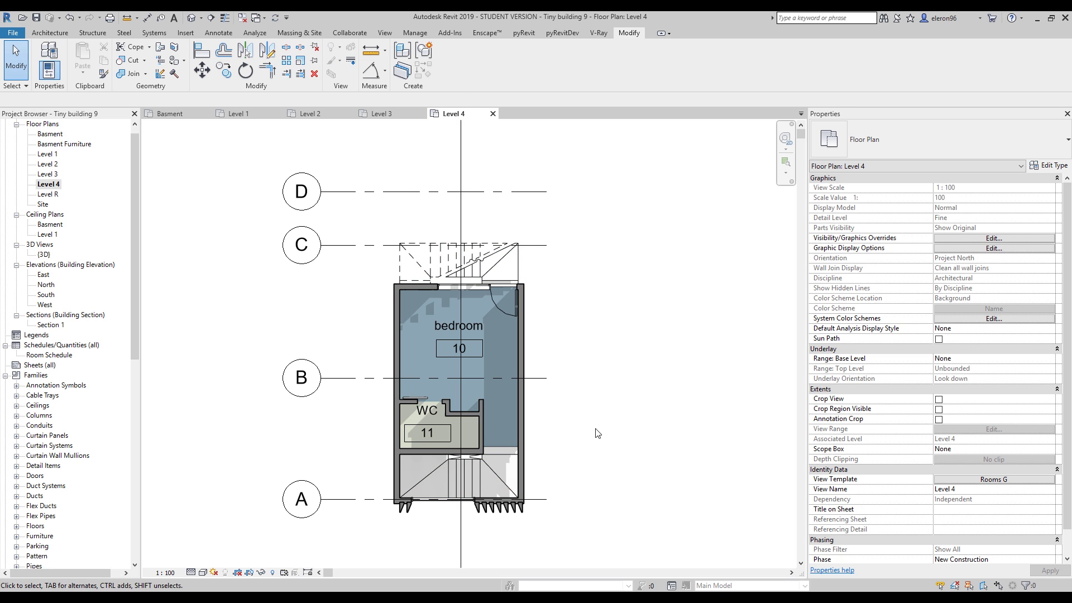
ctrl+scroll(581, 357, down, 3)
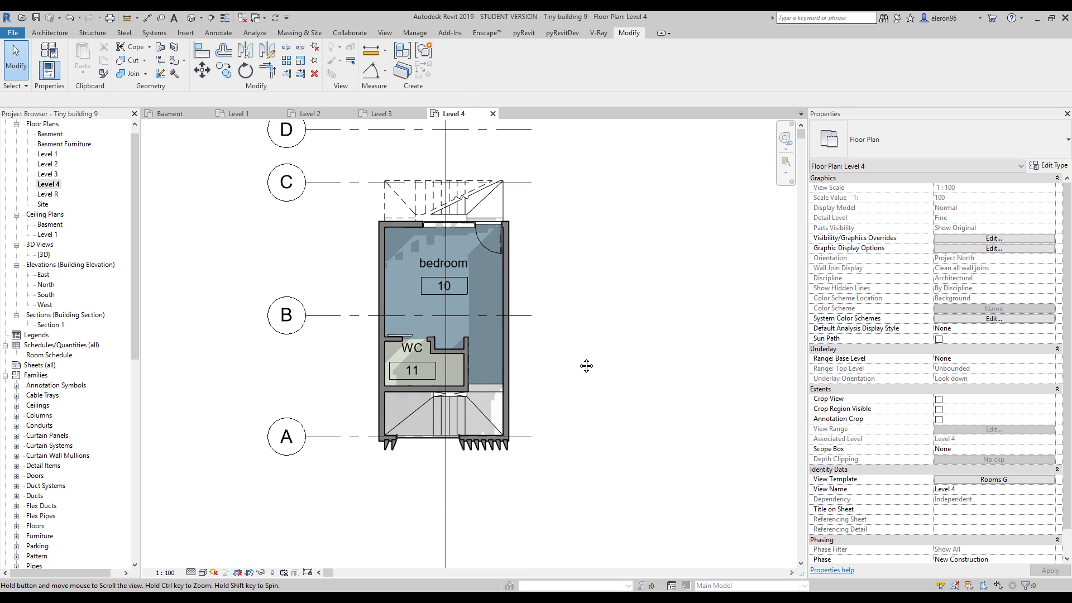
Return to the Basment floor plan and turn off Cast Shadows in the Rooms G template's shadow settings.
double_click(49, 135)
scroll(437, 347, up, 2)
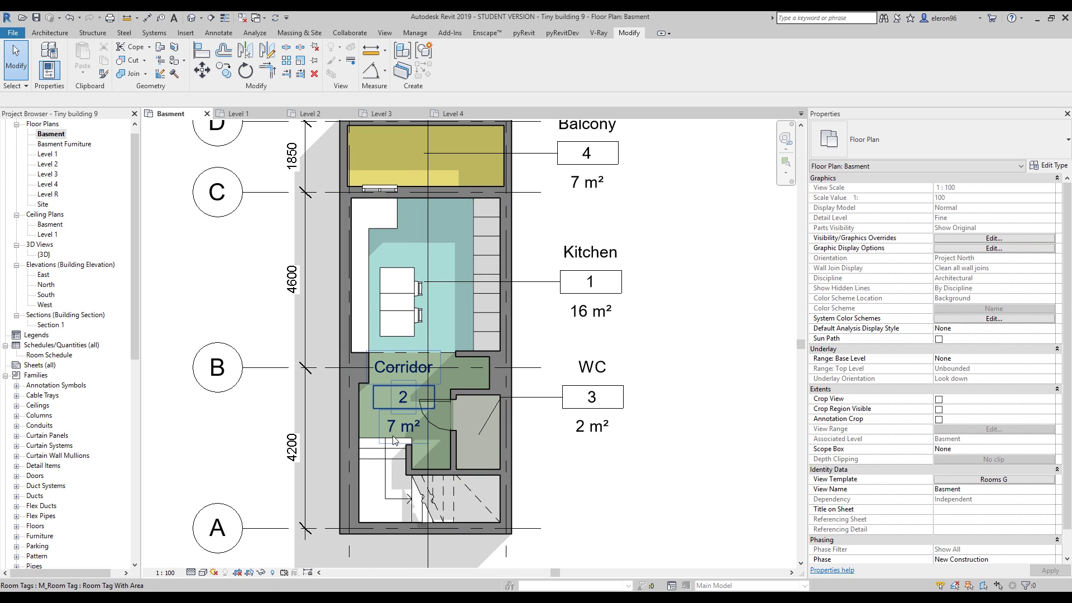
scroll(431, 459, down, 2)
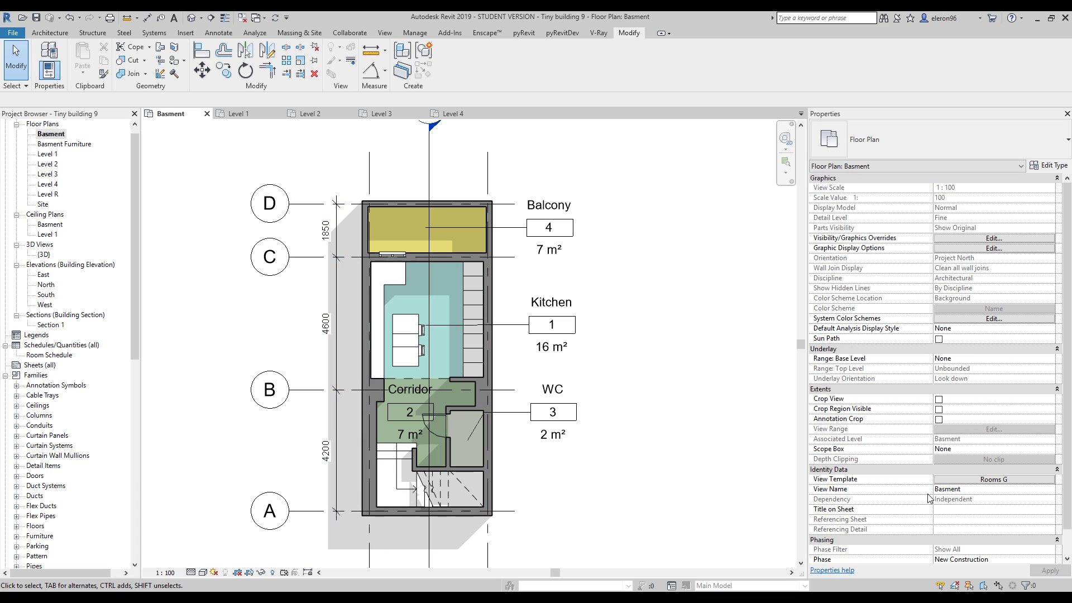
click(989, 482)
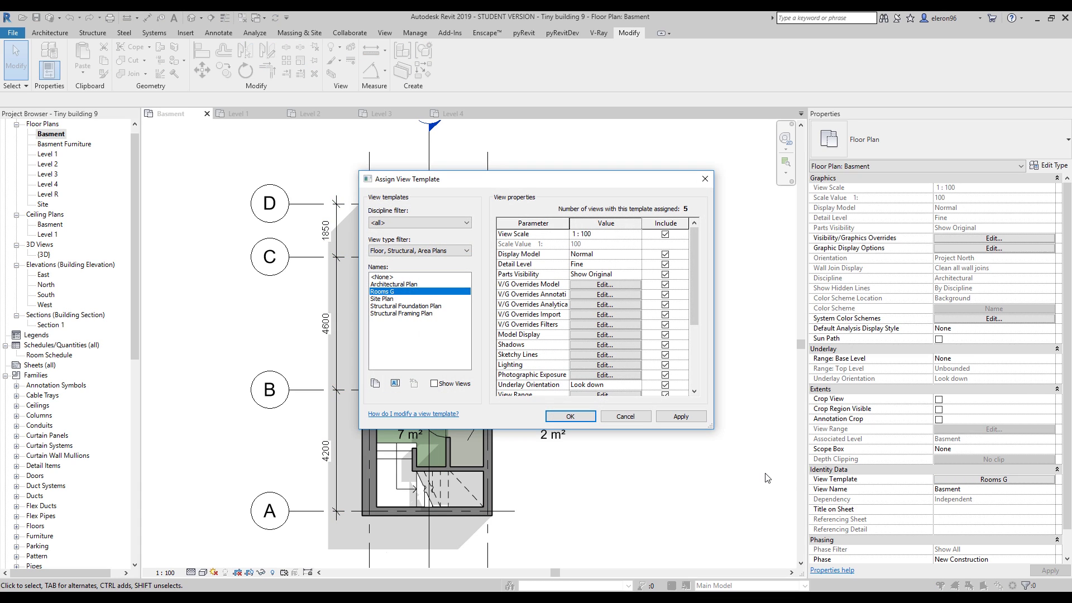
click(605, 345)
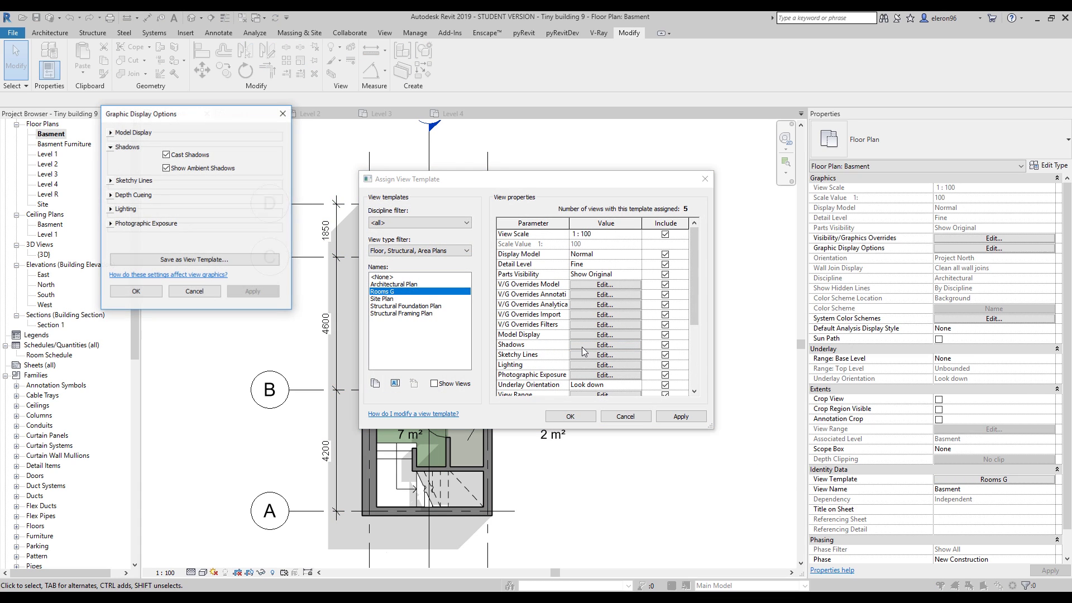
click(165, 155)
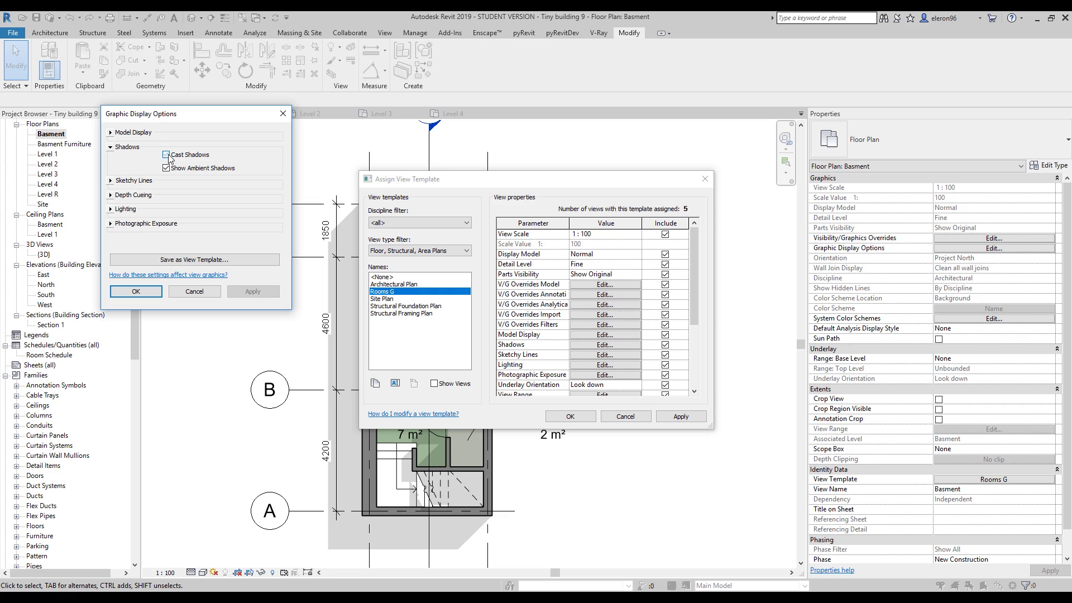
click(113, 209)
click(153, 391)
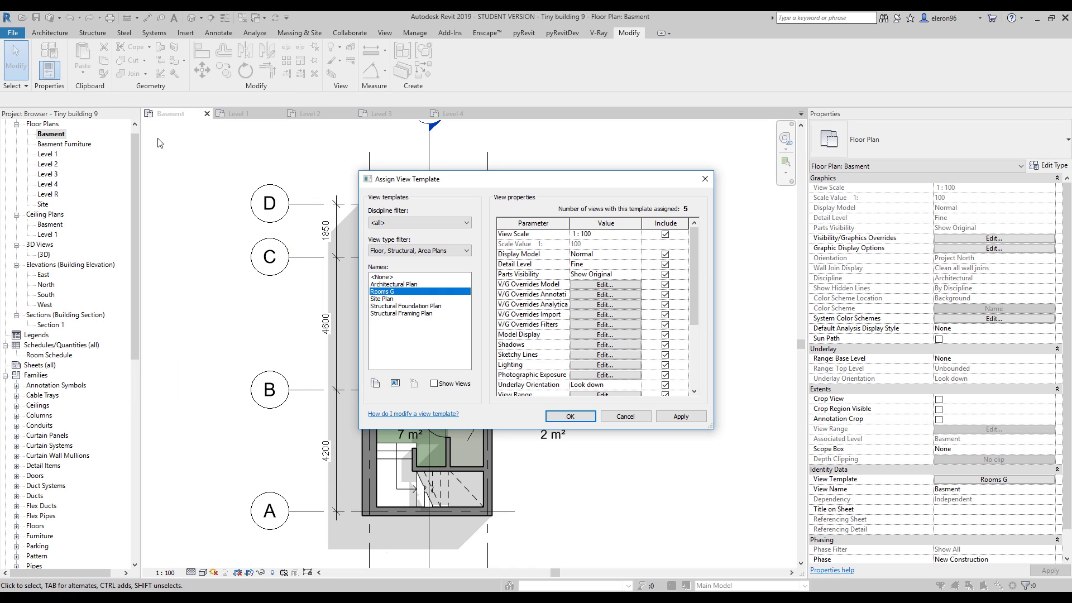
Set Ambient Light to 82 in the Rooms G template's lighting and apply the template to the Basment plan.
click(595, 367)
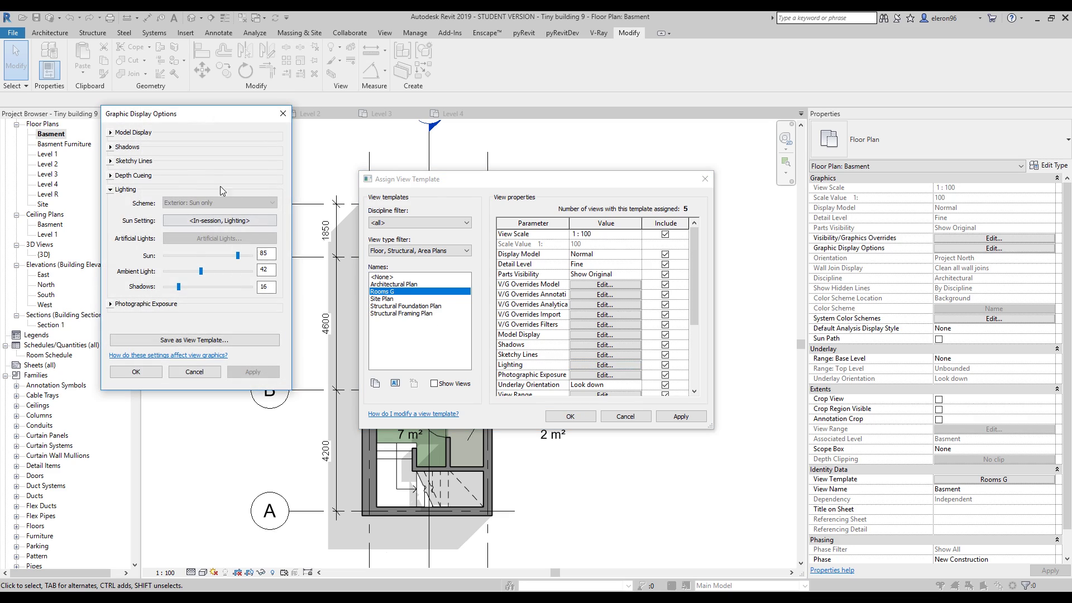
drag(200, 272, 183, 272)
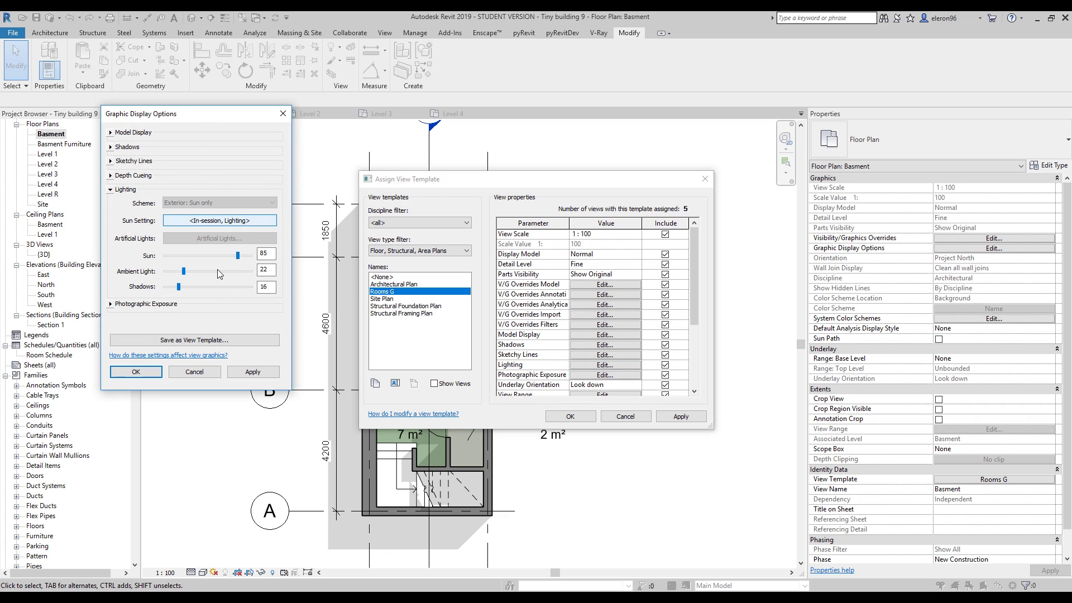
click(257, 372)
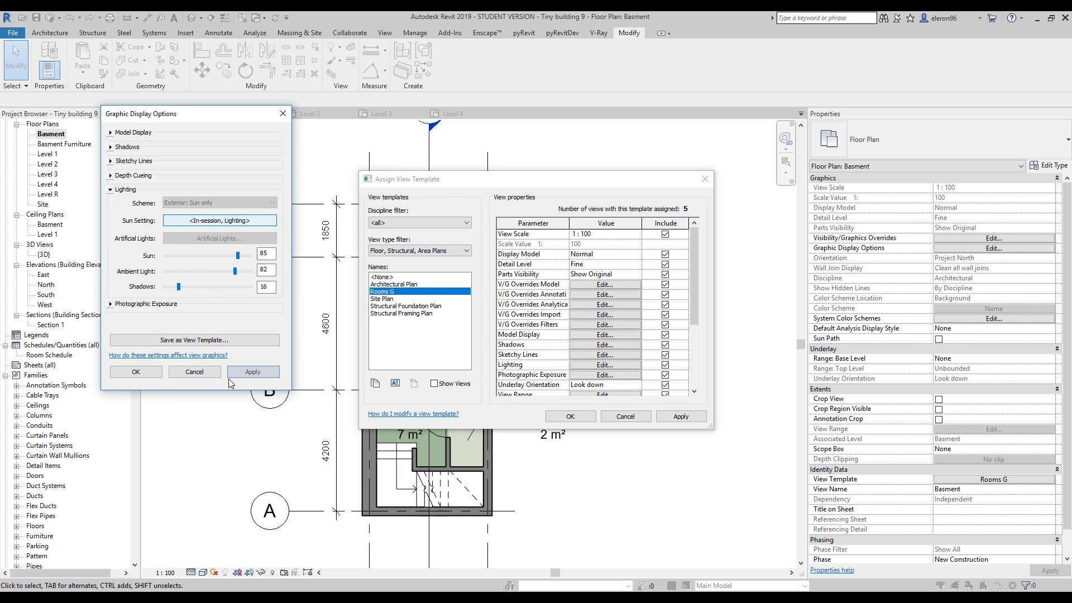
click(170, 376)
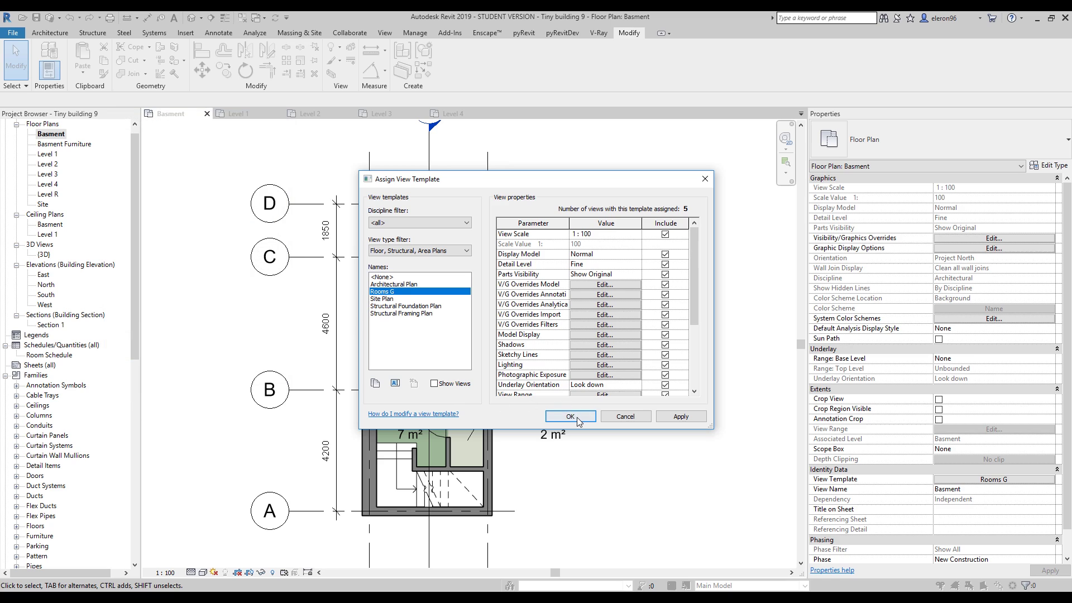
click(571, 417)
scroll(459, 363, up, 3)
middle_drag(573, 323, 494, 362)
scroll(494, 362, up, 2)
scroll(538, 348, down, 2)
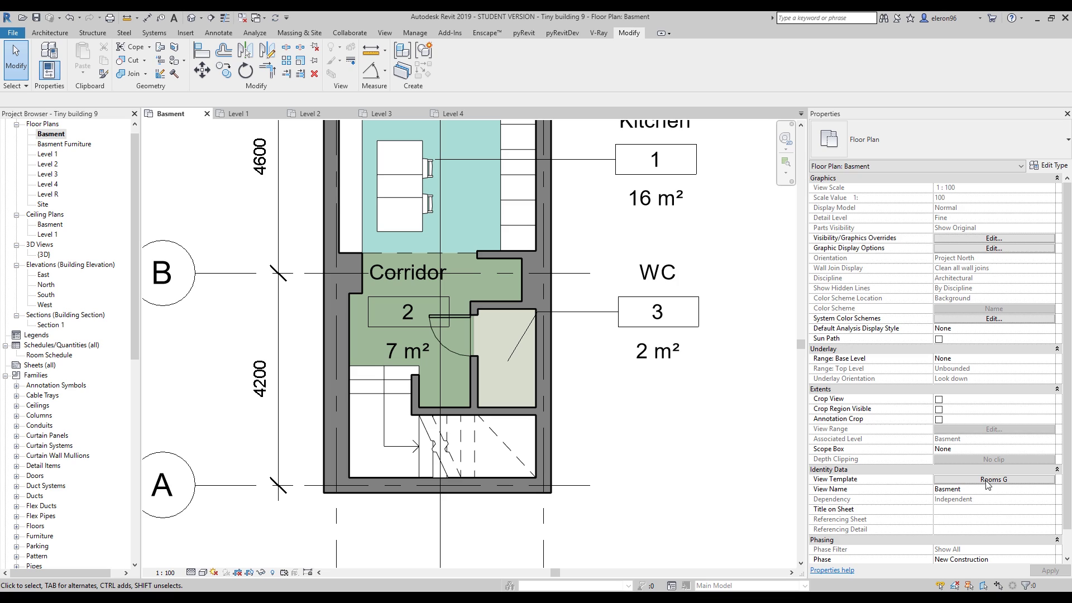
In the Rooms G template's lighting, set Ambient Light to 36 and Shadows to 73, and apply the template.
click(994, 479)
click(578, 366)
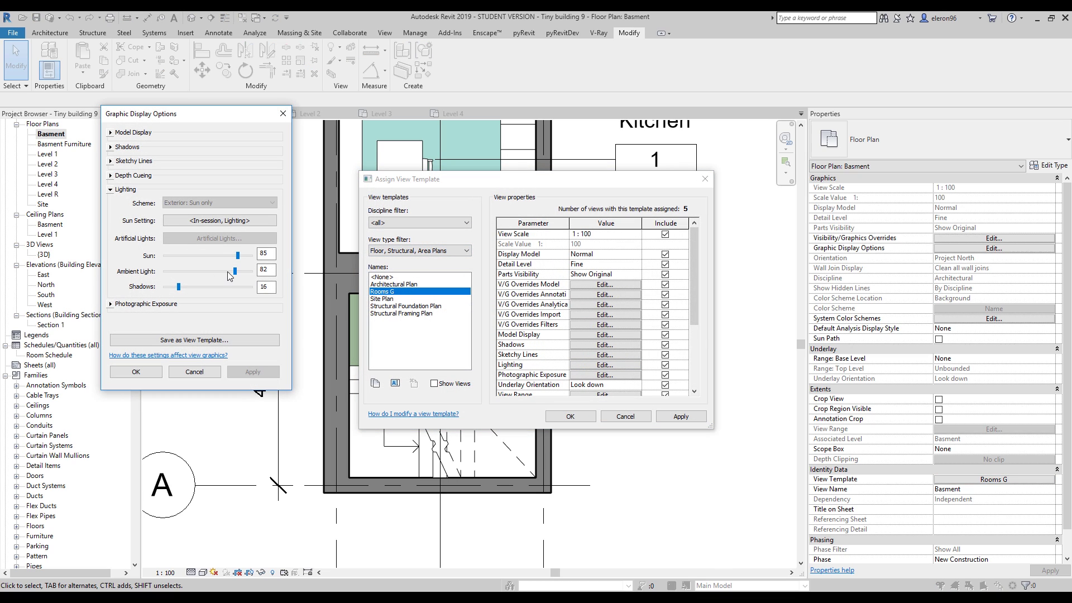
drag(235, 271, 196, 273)
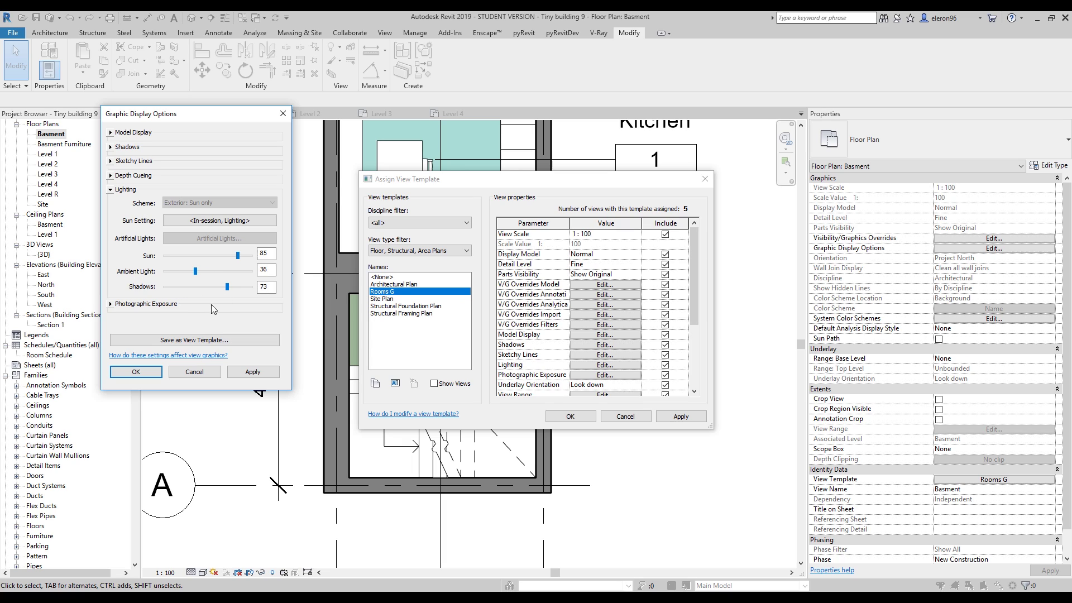
click(158, 373)
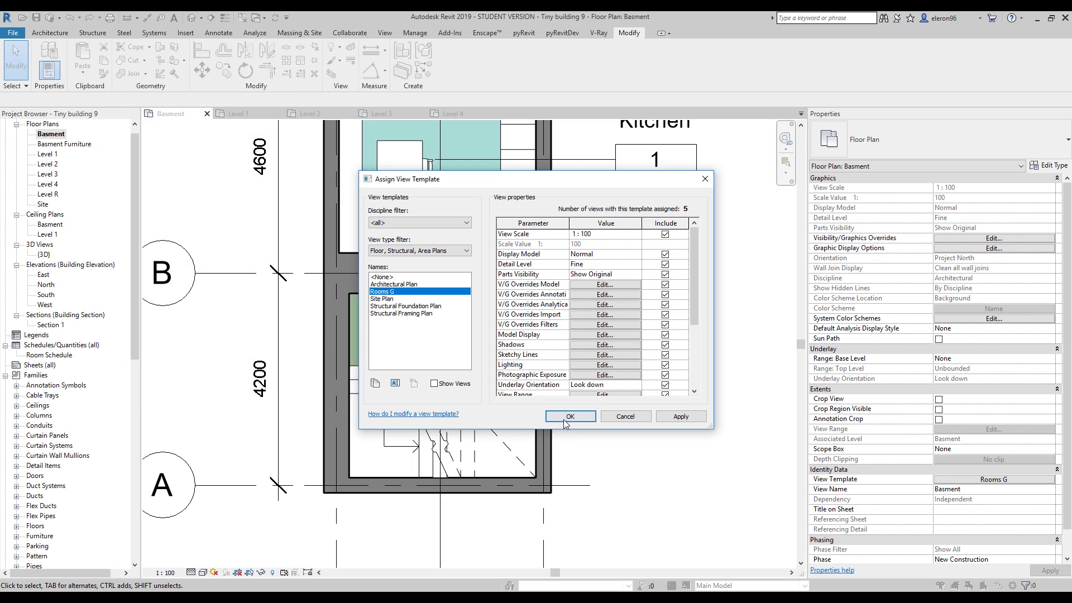
click(567, 417)
Review the Level 1, Level 2, Level 3 and Level 4 floor plans in turn and return to the Basment plan.
middle_drag(597, 373, 569, 479)
double_click(48, 154)
double_click(48, 164)
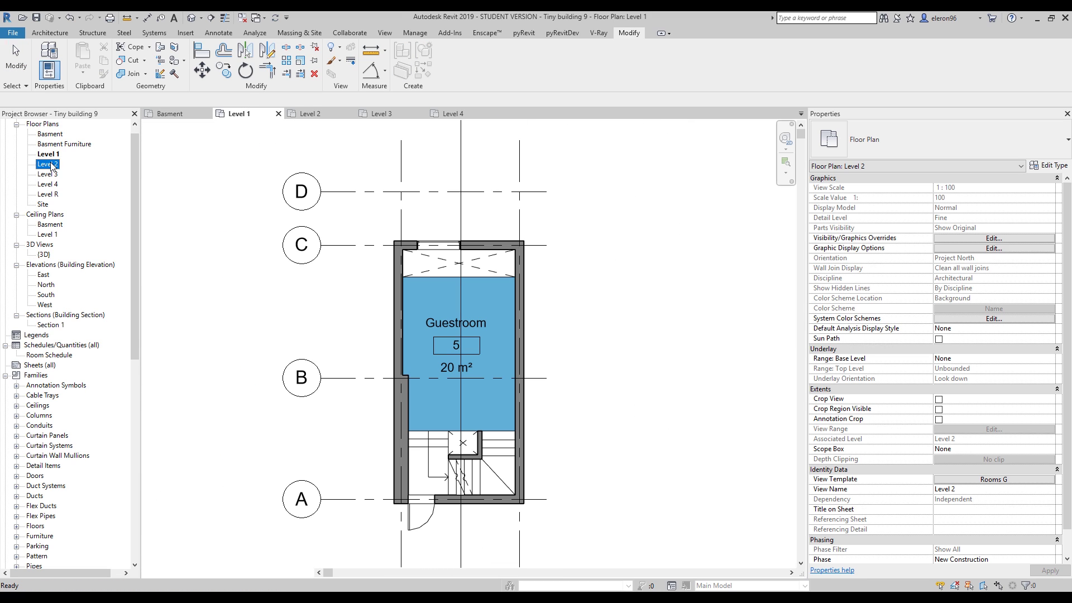
double_click(48, 175)
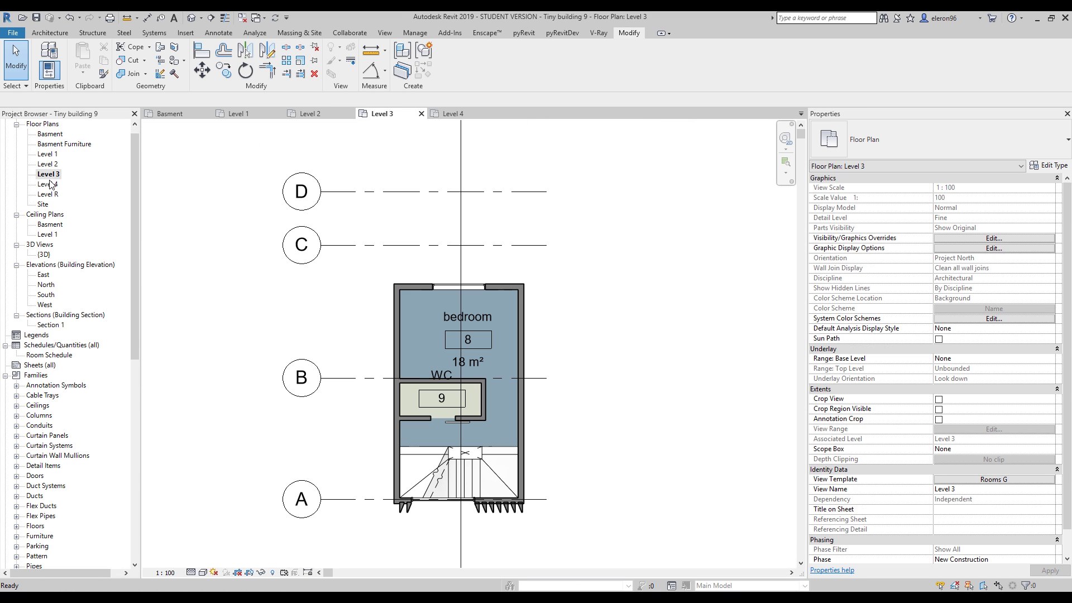
double_click(49, 184)
double_click(50, 134)
scroll(279, 290, down, 3)
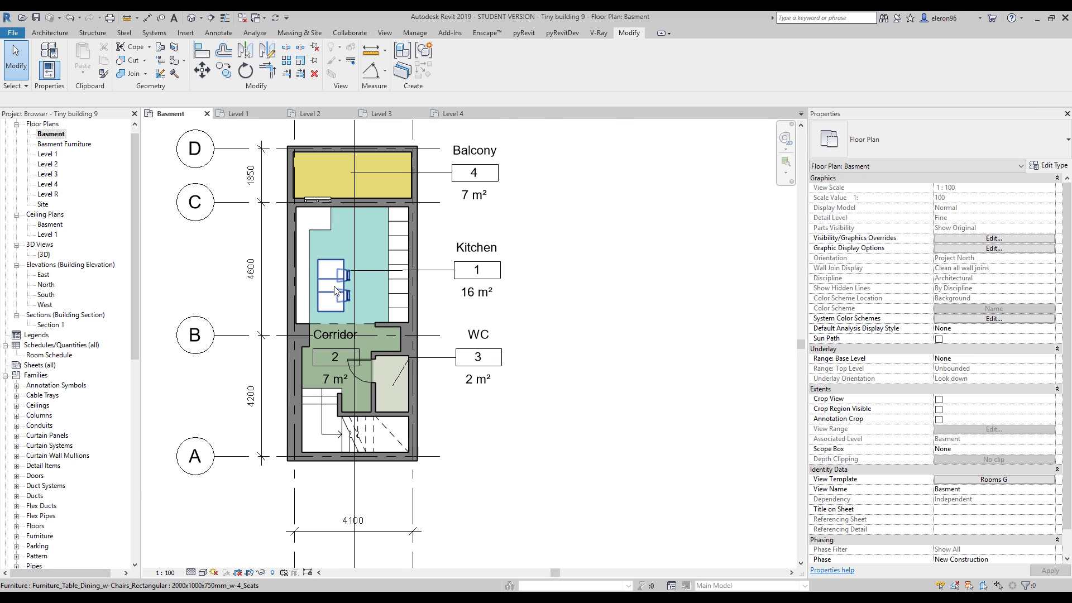
Set the sun azimuth to 90° in the Rooms G template's lighting settings.
click(960, 481)
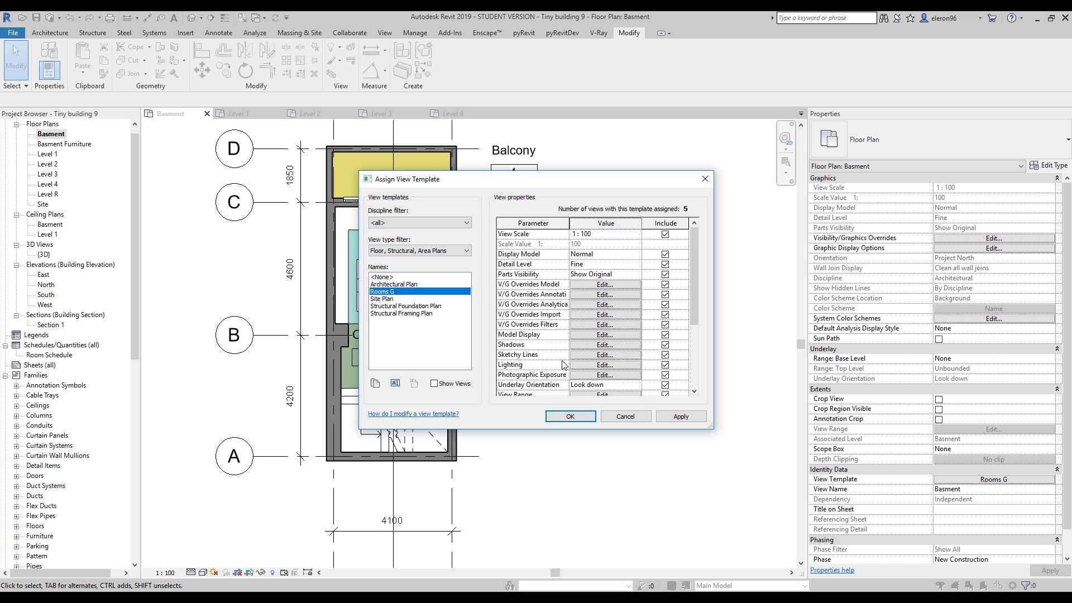
scroll(556, 353, down, 4)
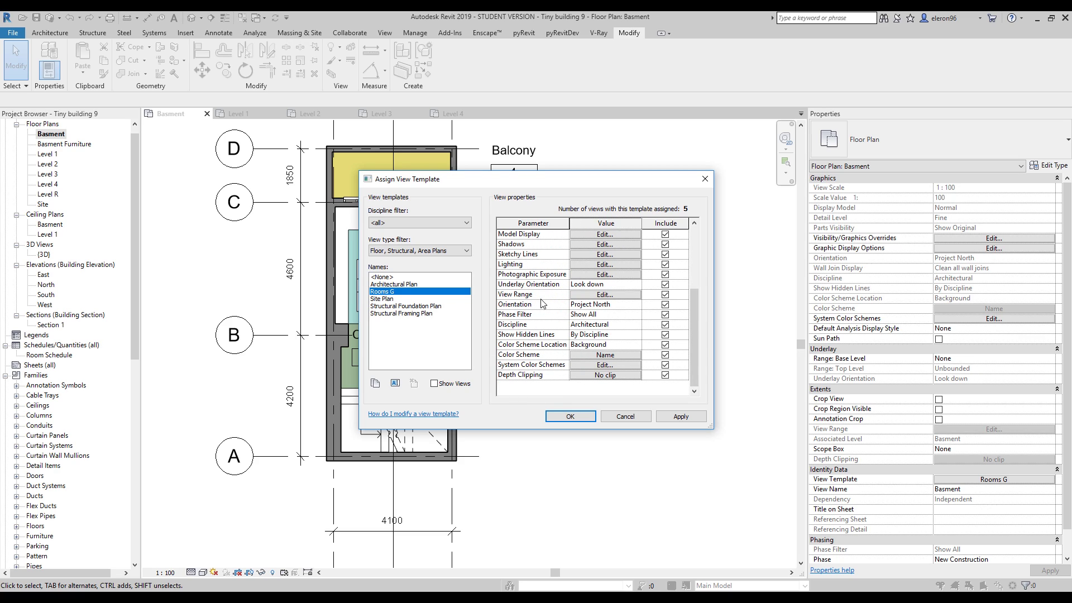
scroll(545, 308, up, 2)
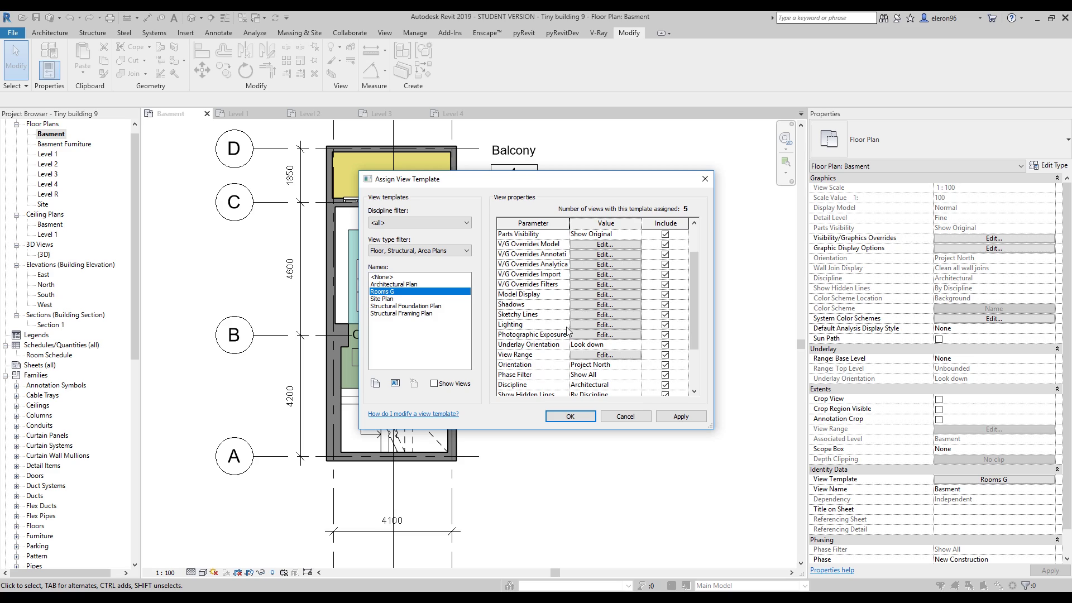
click(590, 326)
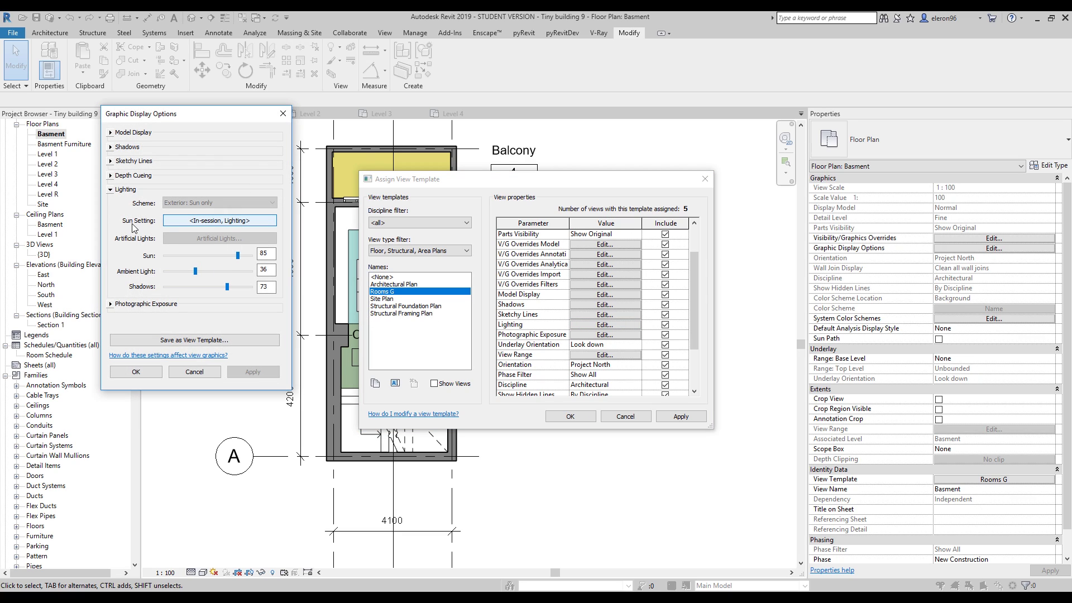
click(193, 222)
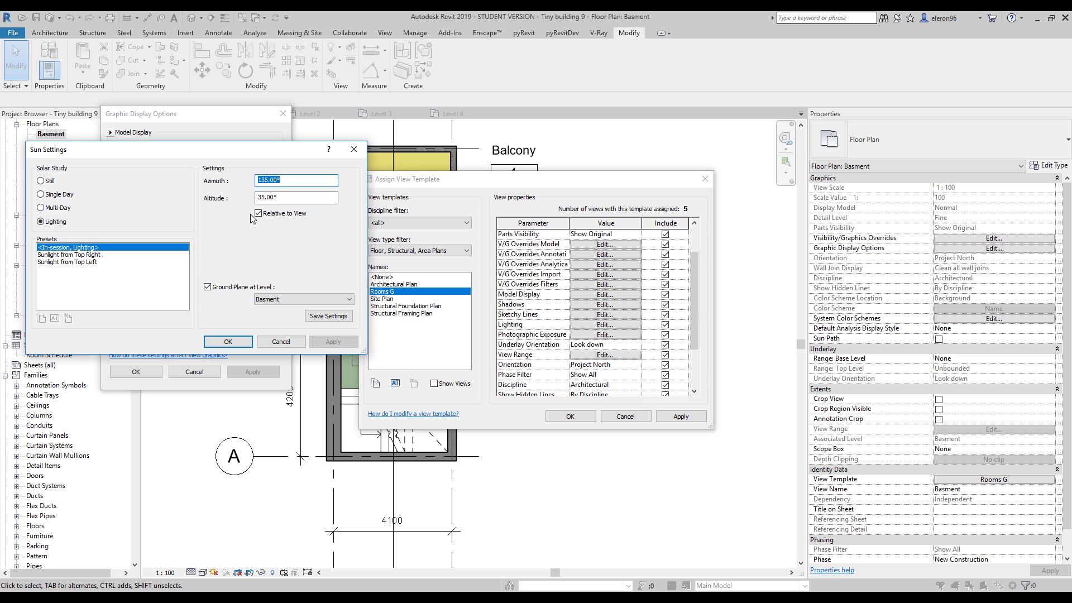
text(90)
click(228, 342)
drag(208, 272, 196, 271)
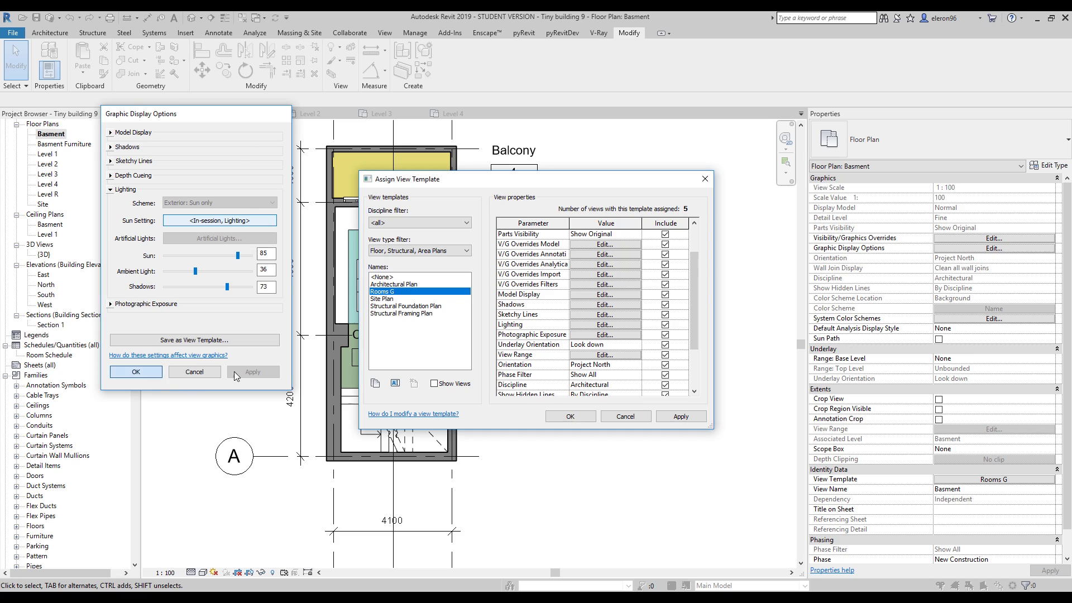
click(233, 371)
Turn Cast Shadows on in the Rooms G template's shadow settings and apply the template to the Basment plan.
click(605, 304)
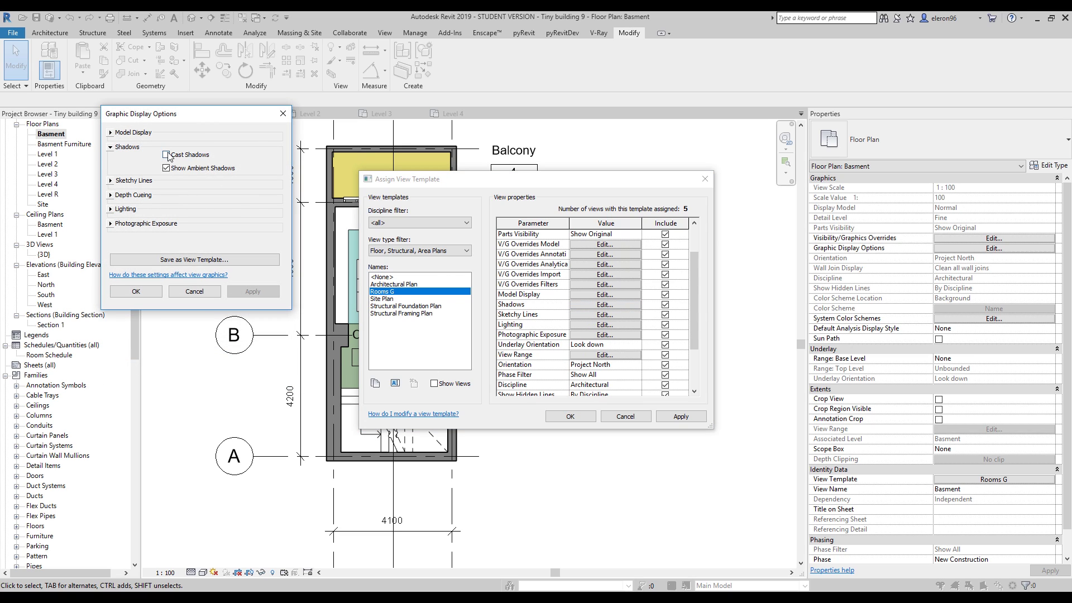
click(134, 291)
click(570, 416)
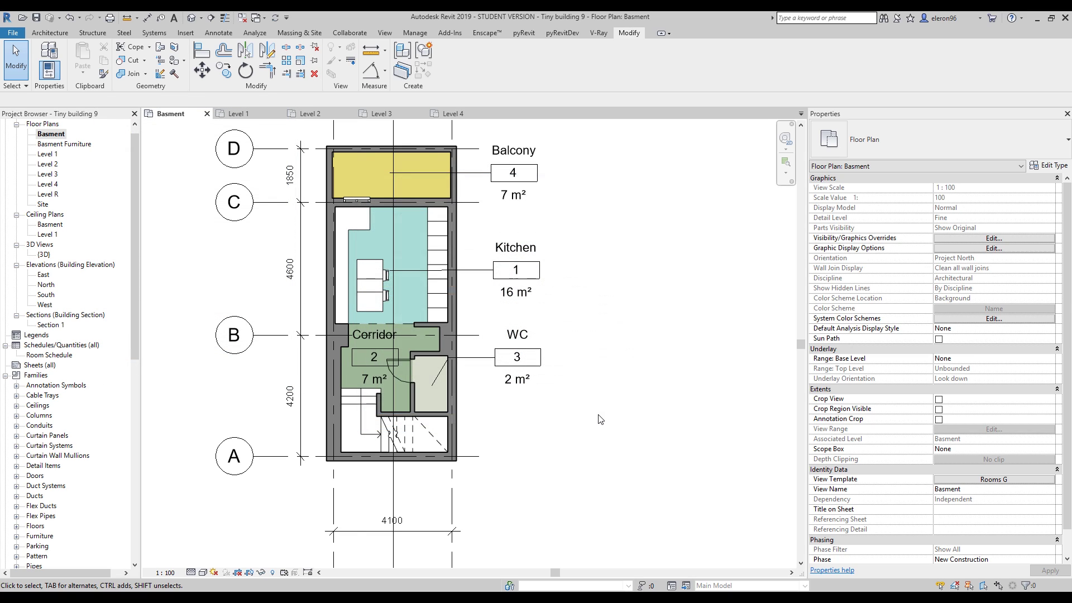
scroll(528, 419, down, 5)
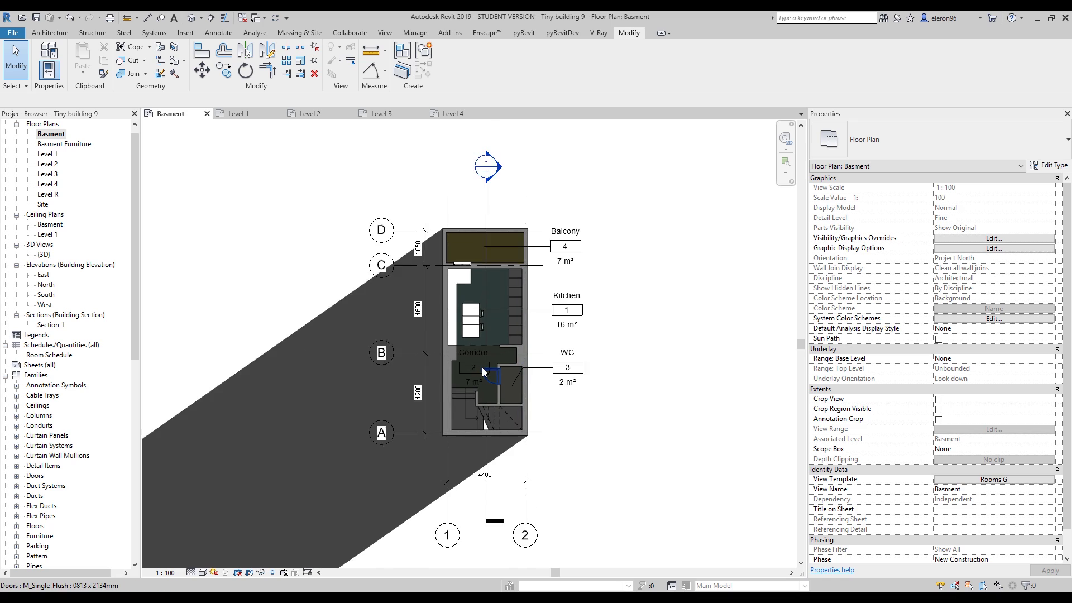
scroll(482, 367, up, 5)
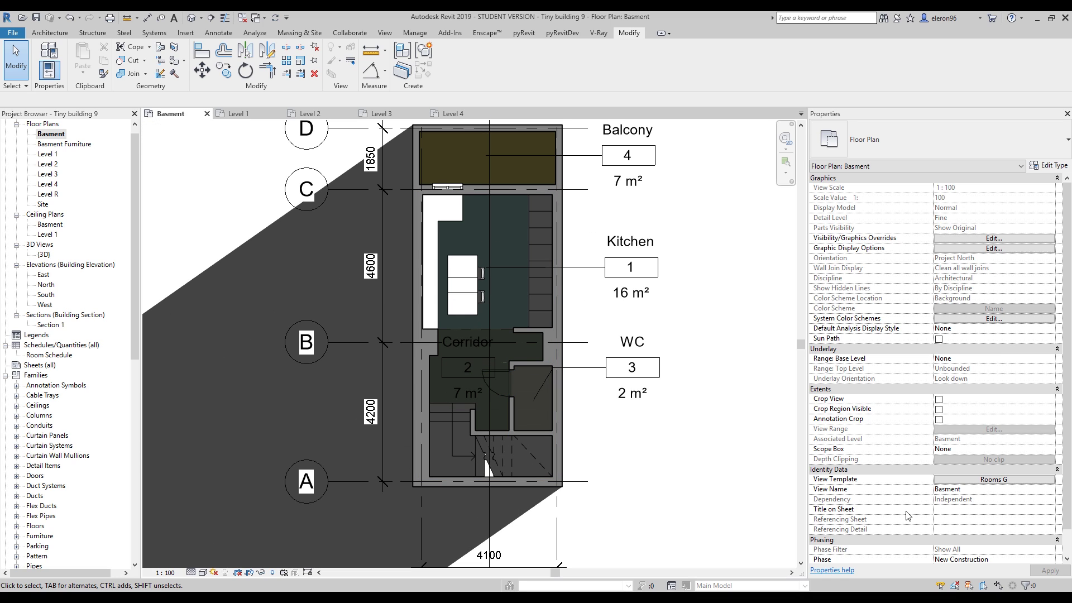
Change the sun azimuth in the Rooms G template's lighting so shadows fall straight down the plan, and apply the template.
click(983, 480)
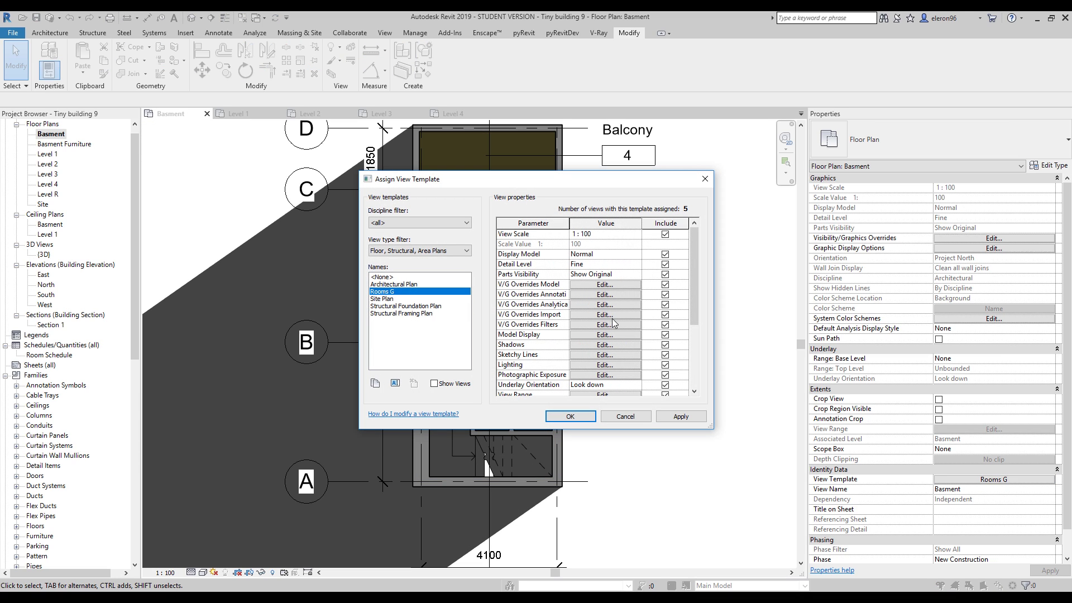
click(592, 365)
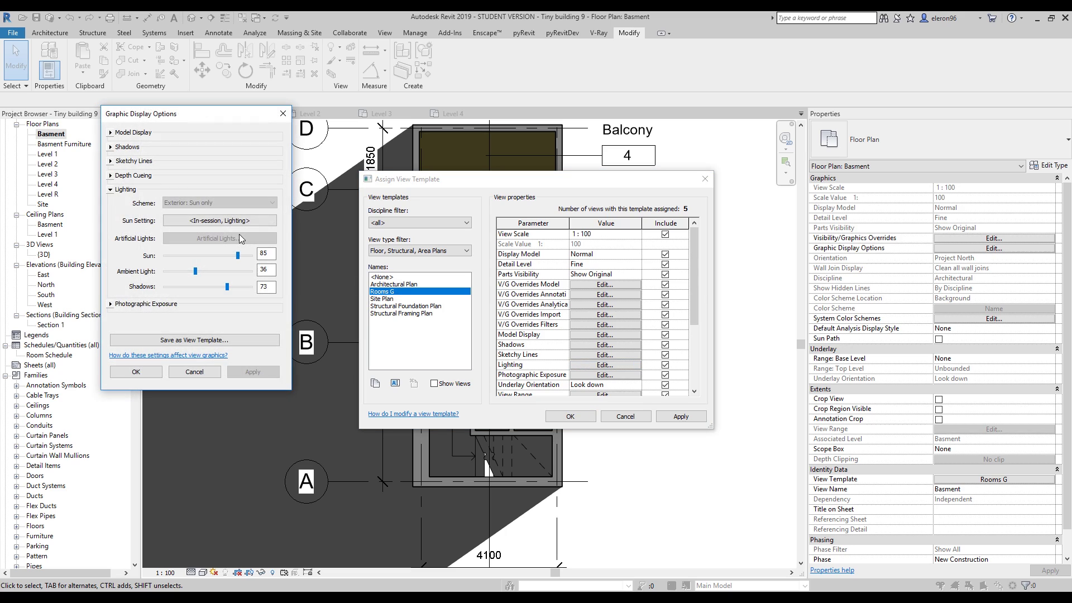
click(219, 221)
text(18)
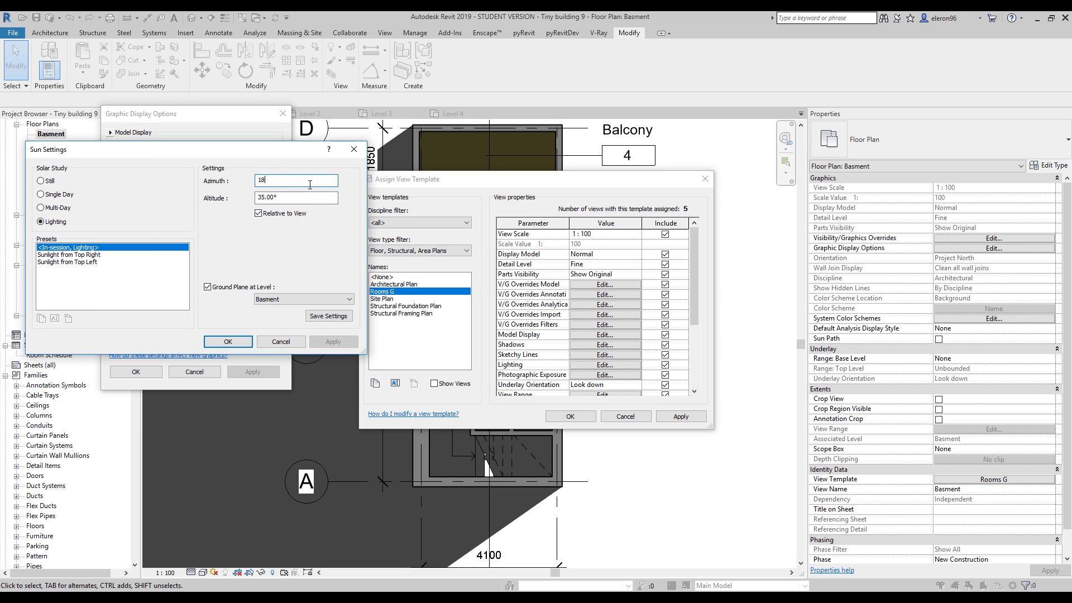
text(50)
click(228, 341)
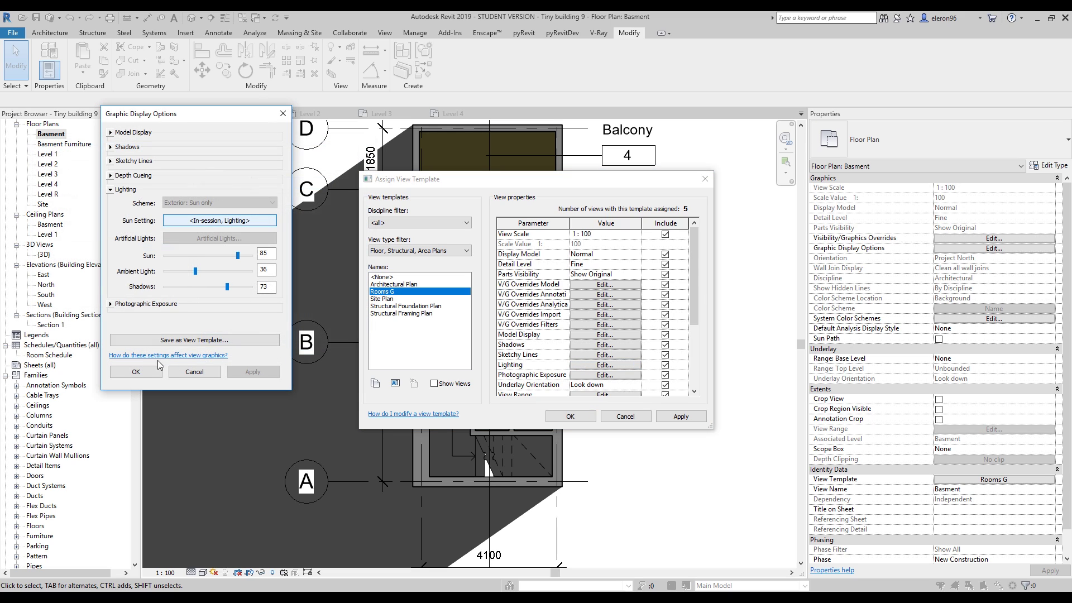
key(Return)
click(664, 418)
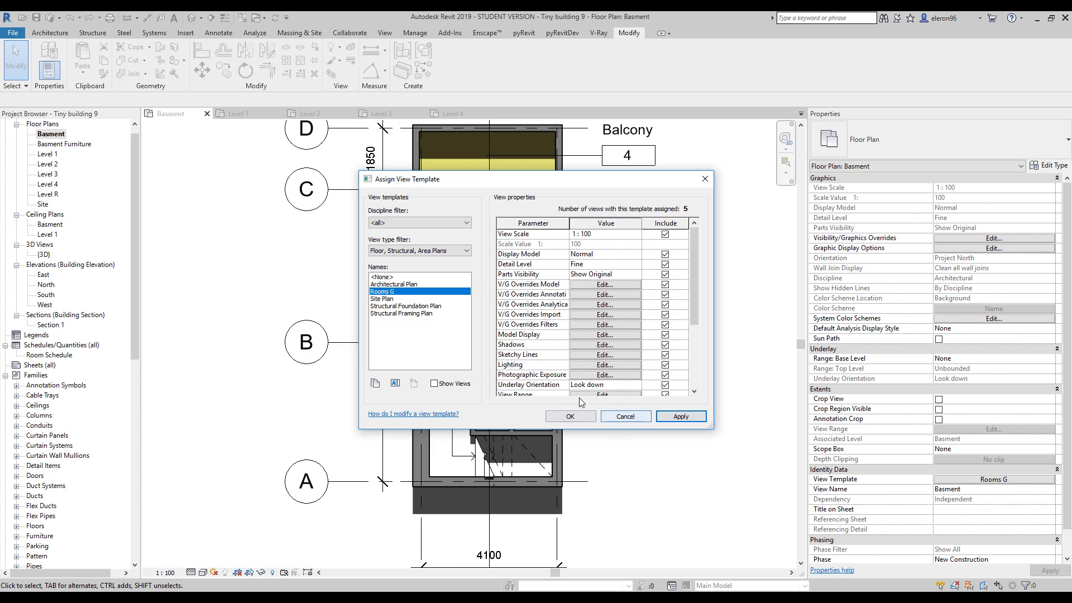
Lower the Shadows intensity in the Rooms G template's lighting to lighten the cast shadows, and apply the template to the plan.
drag(471, 186, 691, 190)
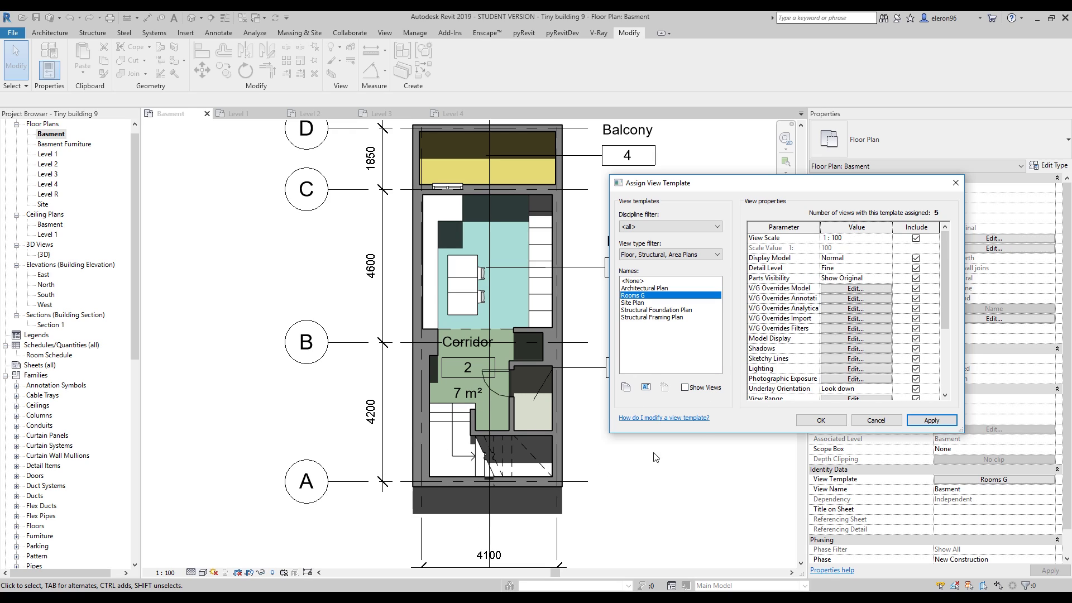
click(836, 367)
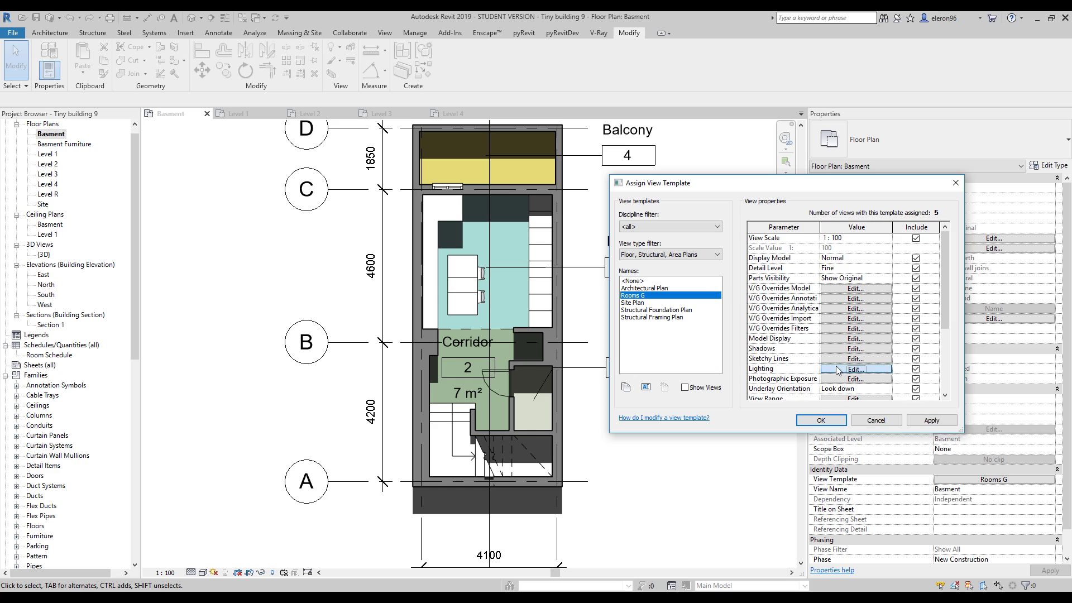
drag(223, 286, 188, 287)
click(254, 372)
click(161, 373)
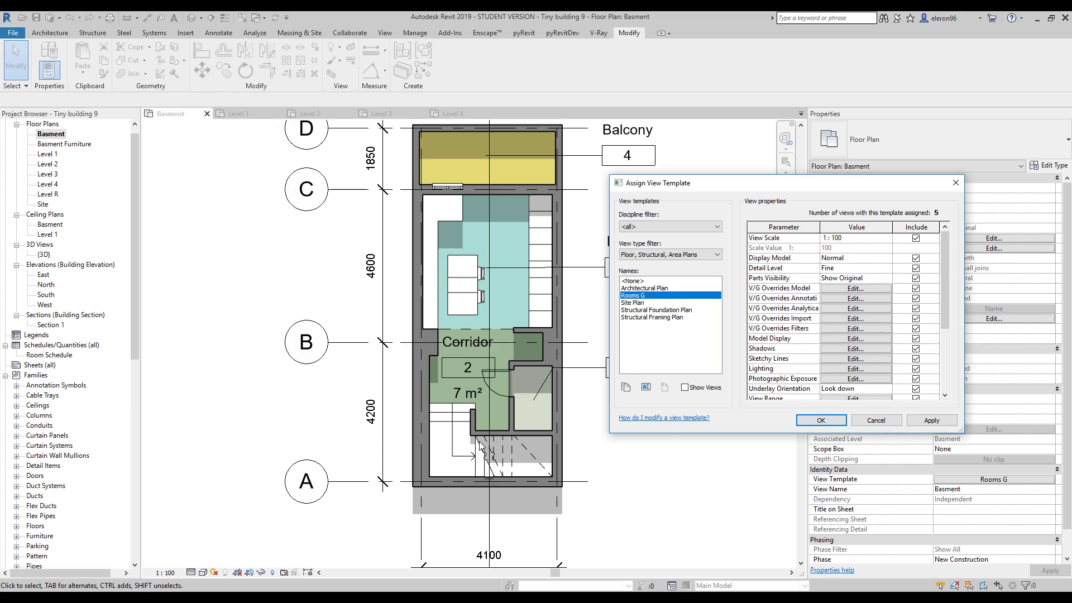
click(819, 421)
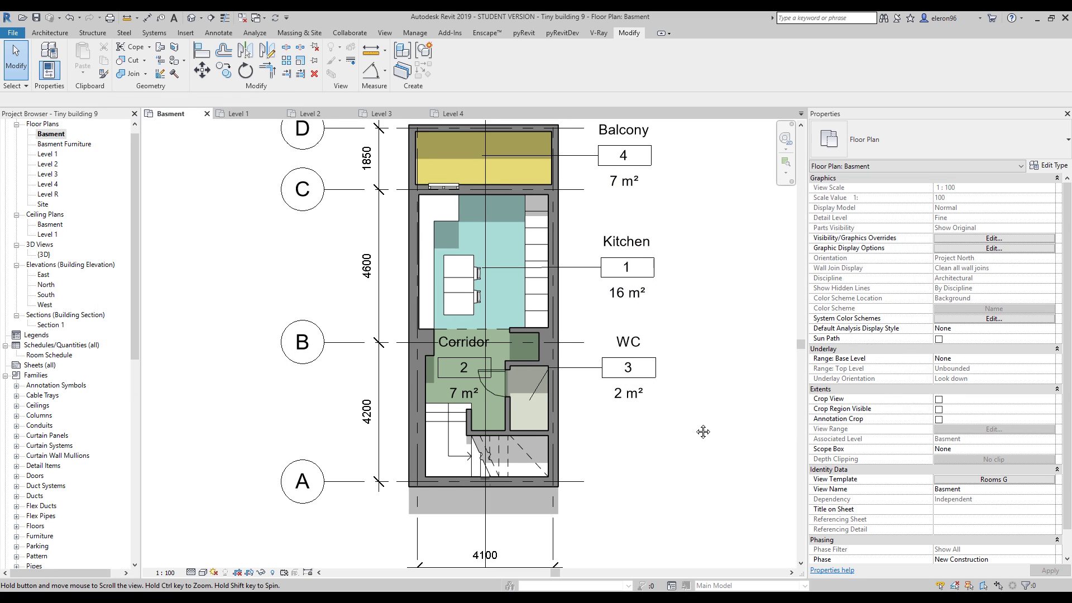
scroll(674, 405, down, 1)
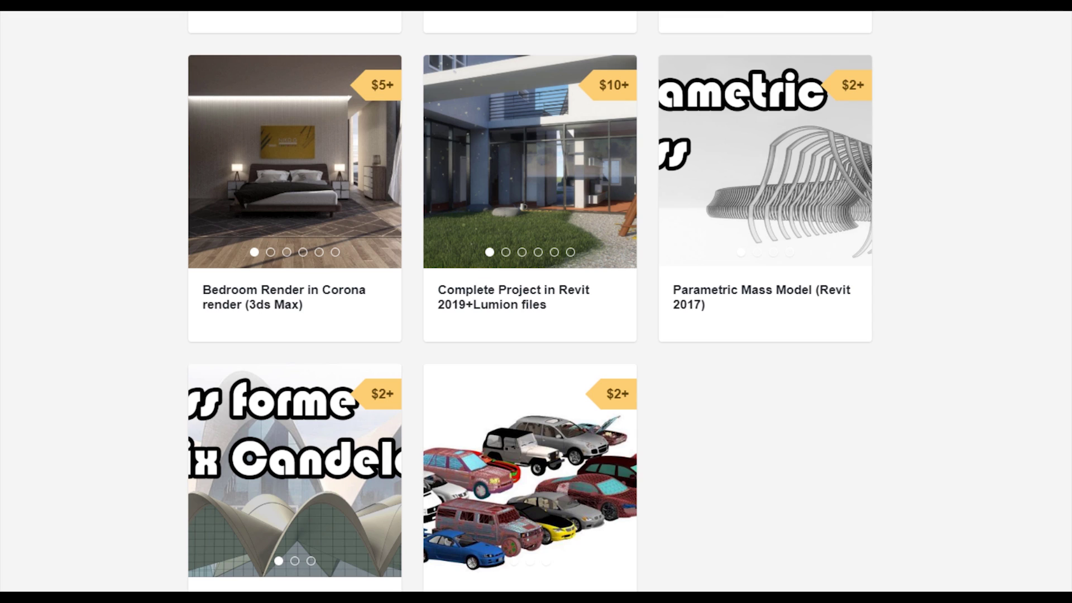
scroll(256, 545, up, 7)
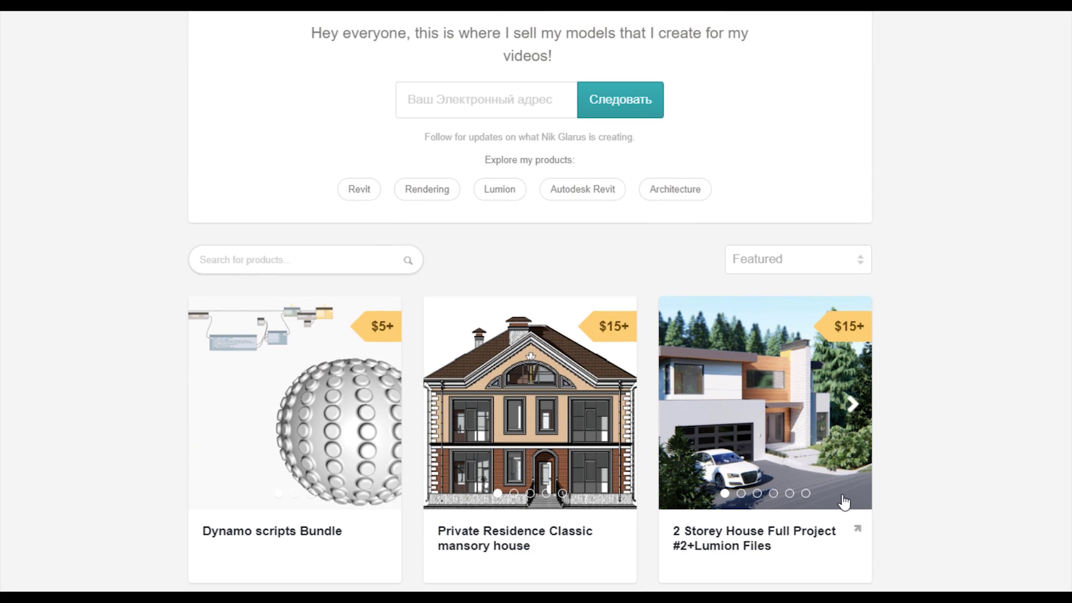
scroll(558, 475, down, 5)
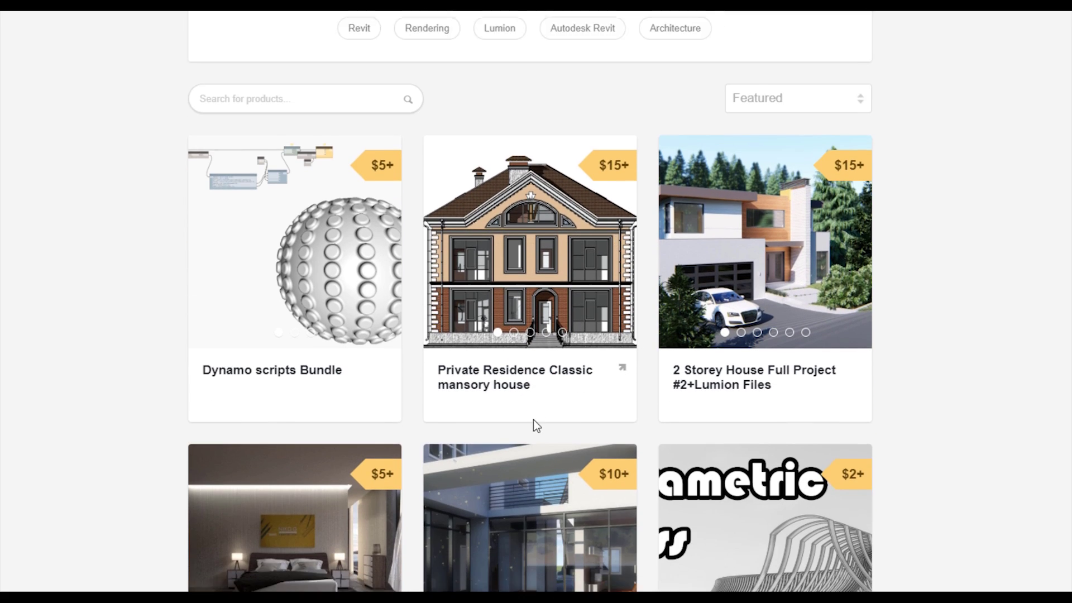
scroll(567, 401, up, 5)
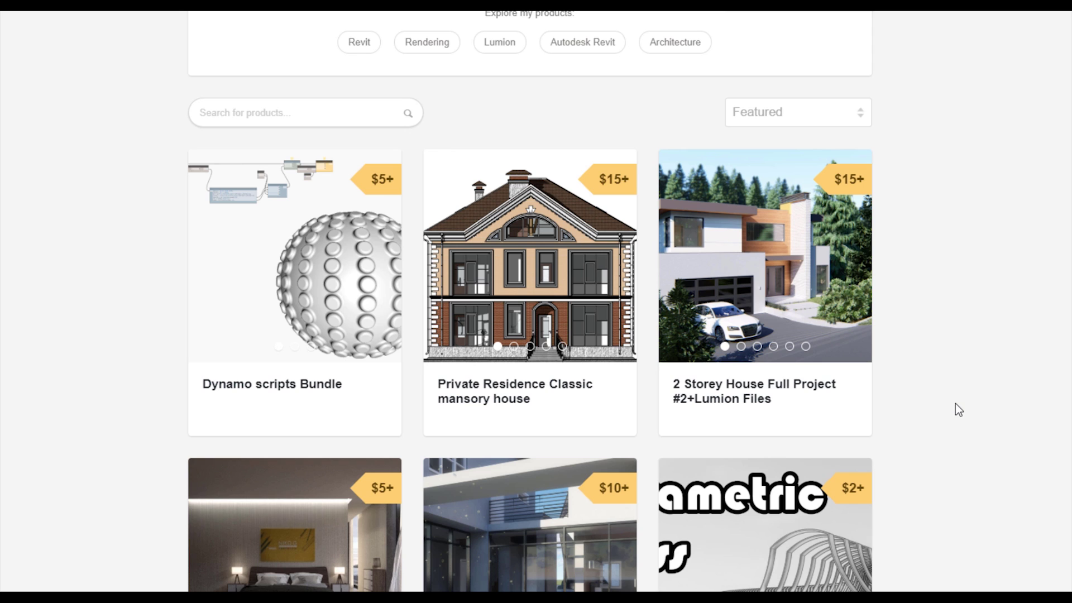
scroll(954, 410, up, 3)
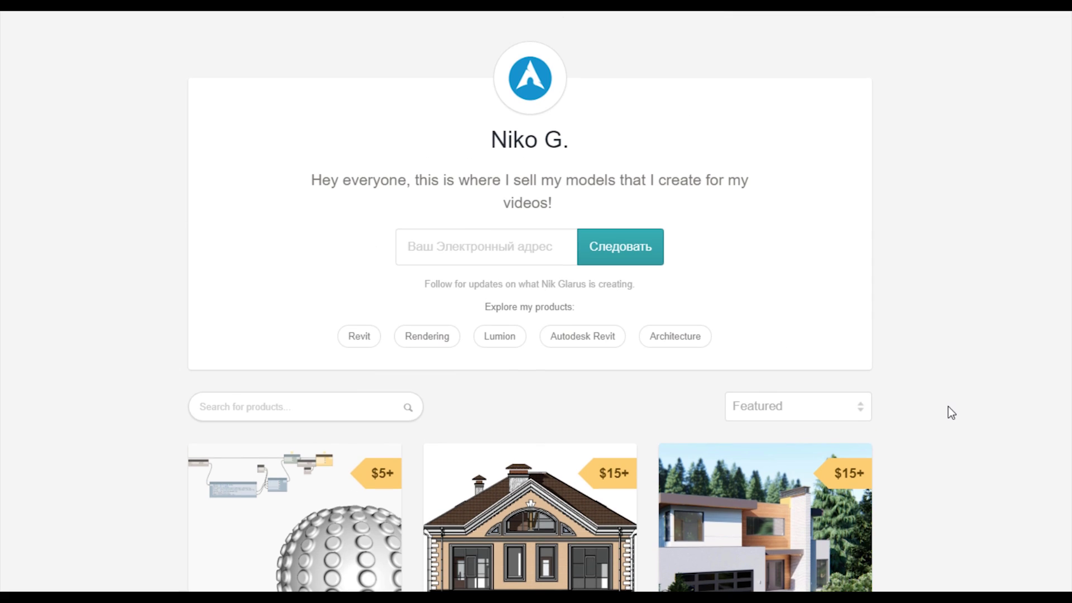
scroll(948, 406, down, 5)
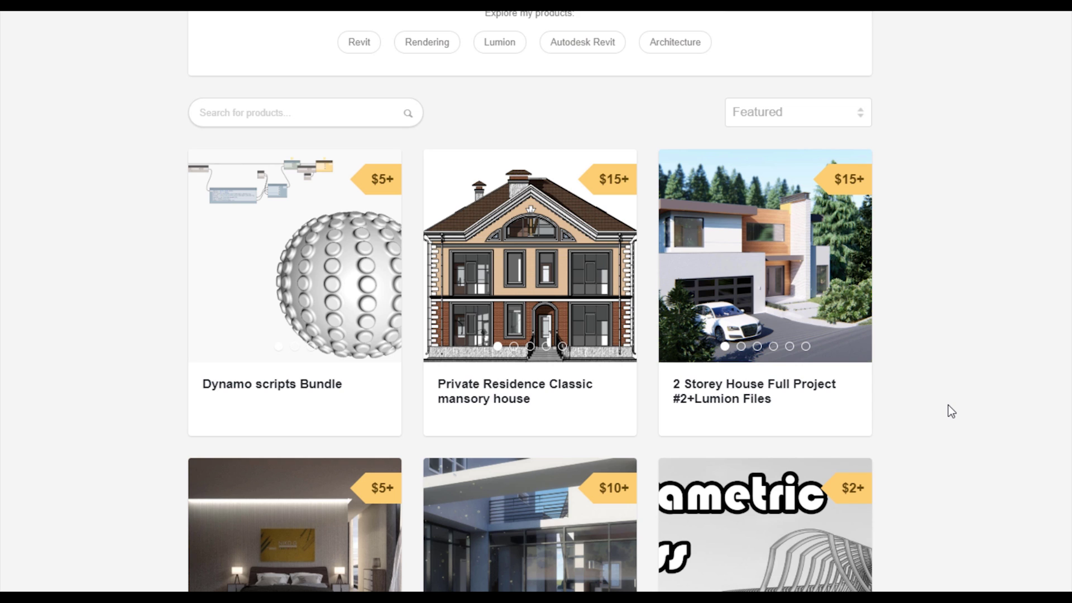
scroll(947, 406, down, 3)
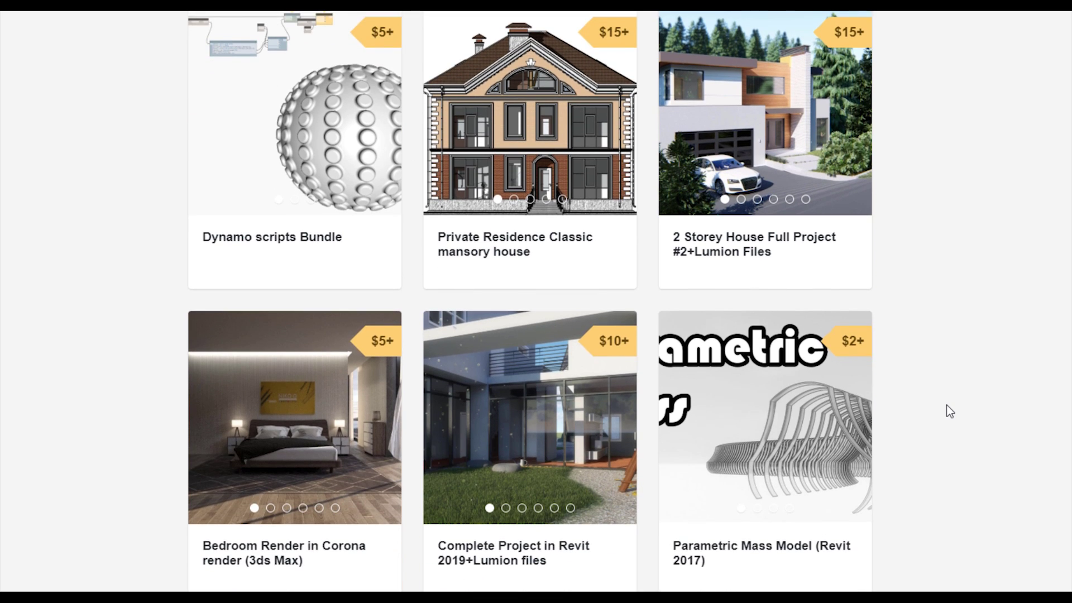